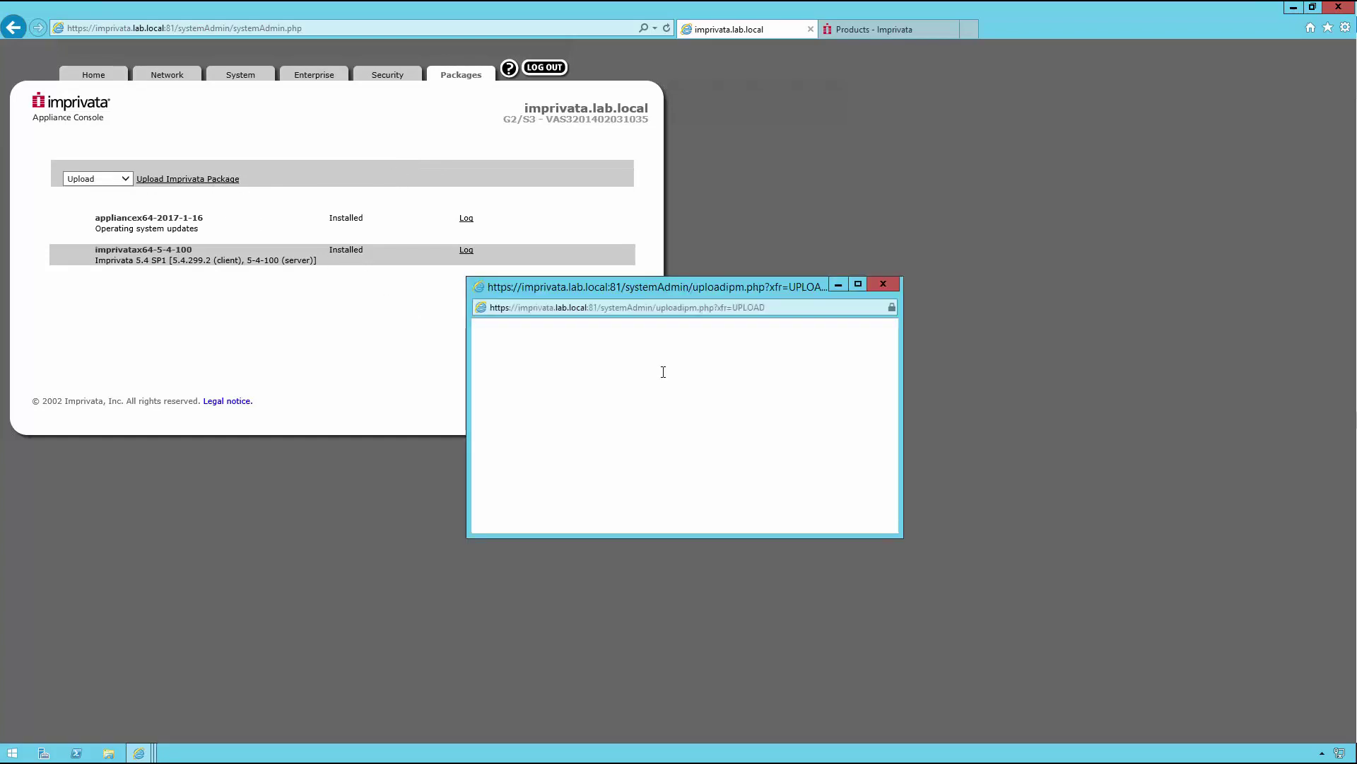
{"action": "left_click", "coordinate": [520, 357]}
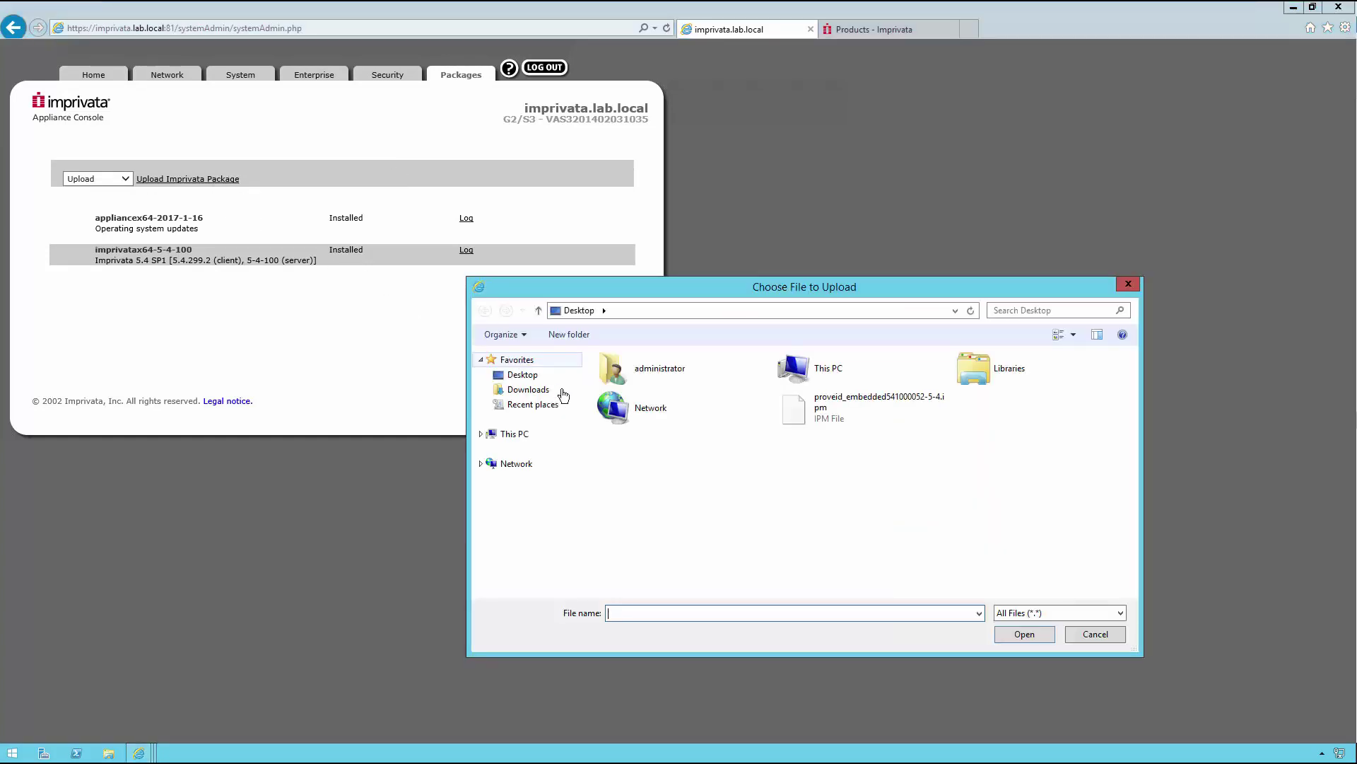
{"action": "double_click", "coordinate": [862, 410]}
{"action": "left_click", "coordinate": [612, 387]}
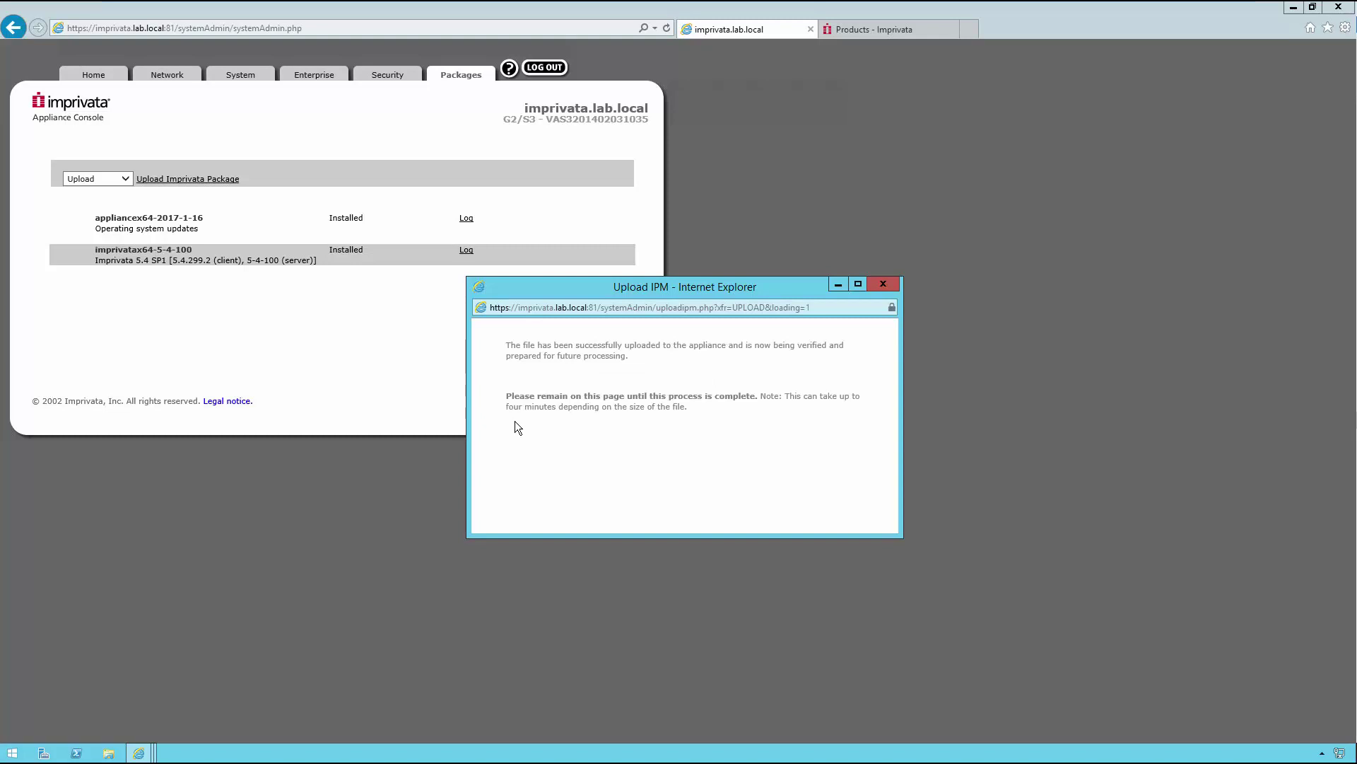
{"action": "left_click", "coordinate": [875, 27]}
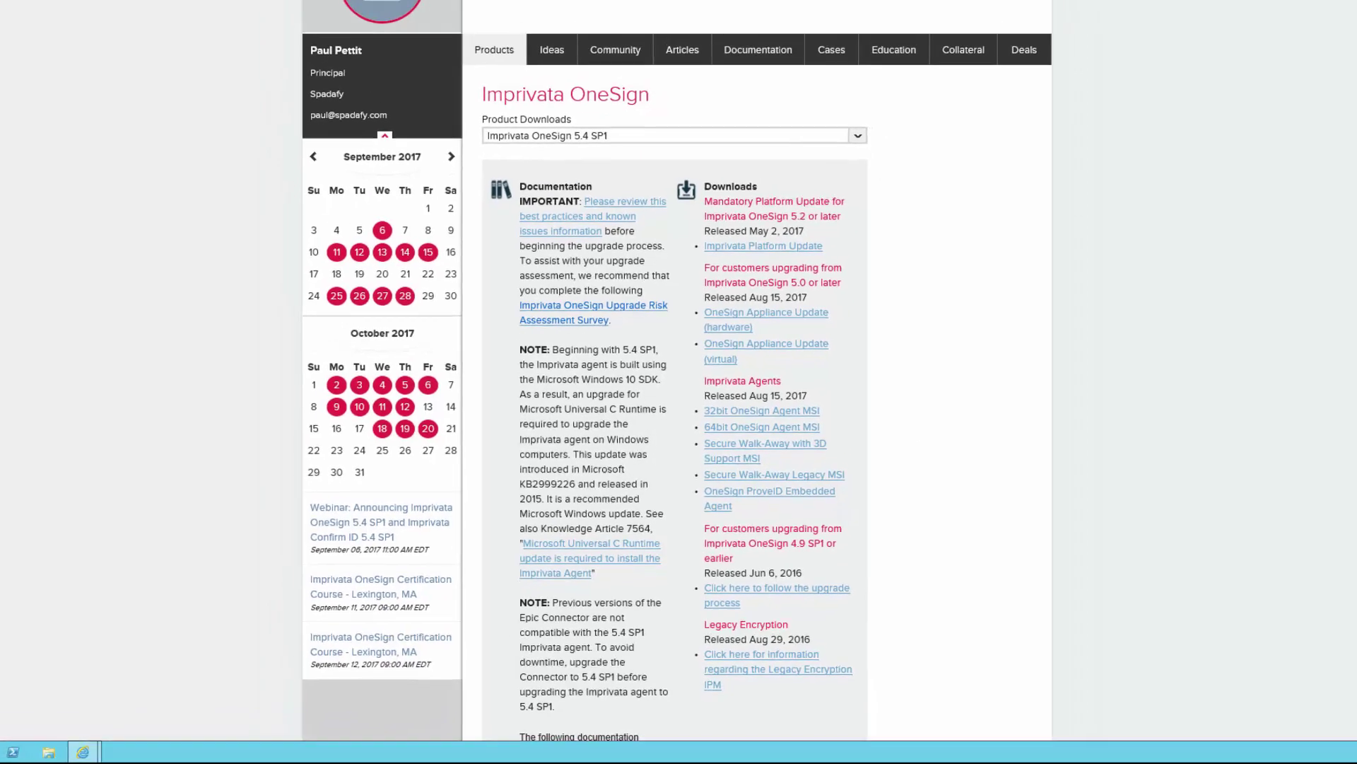
{"action": "left_click", "coordinate": [763, 28]}
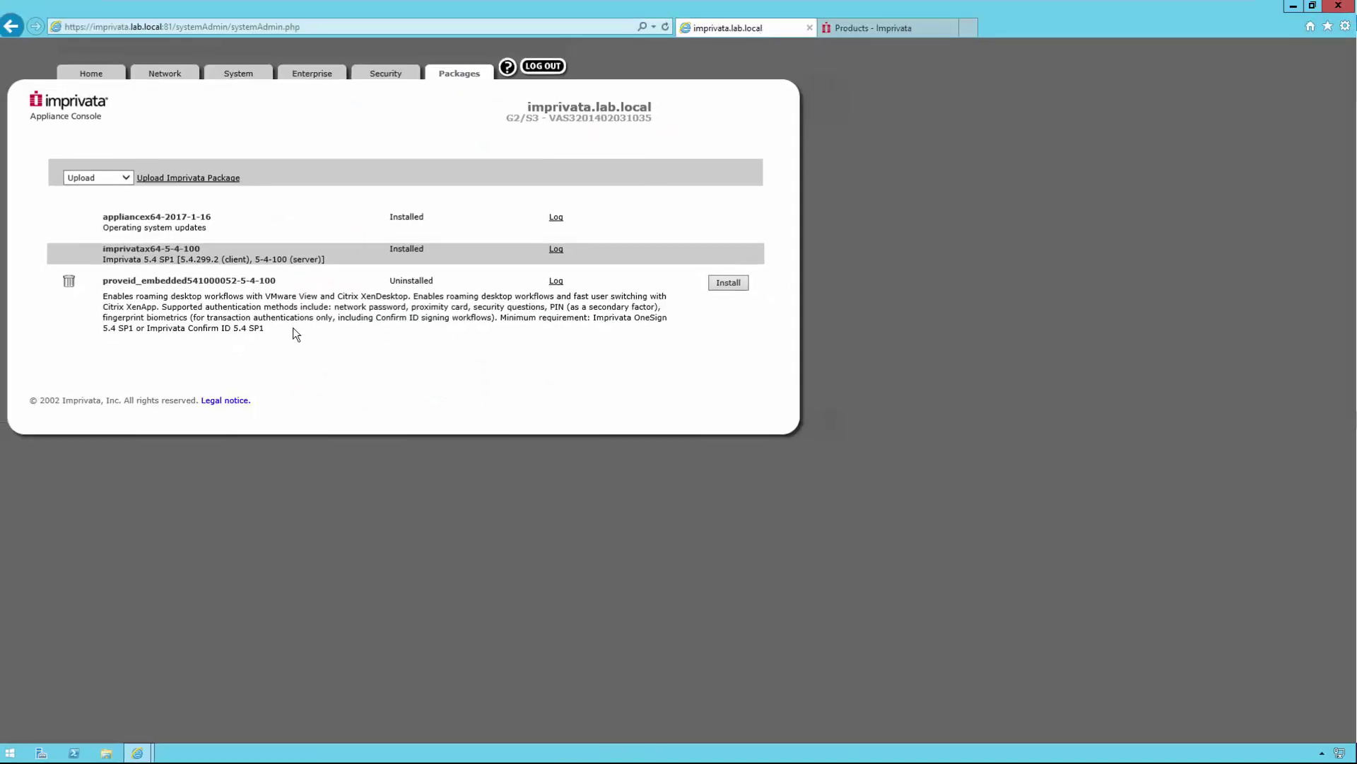
Step: Install the proveid_embedded package, confirming on the IPM Information page
{"action": "left_click", "coordinate": [728, 283]}
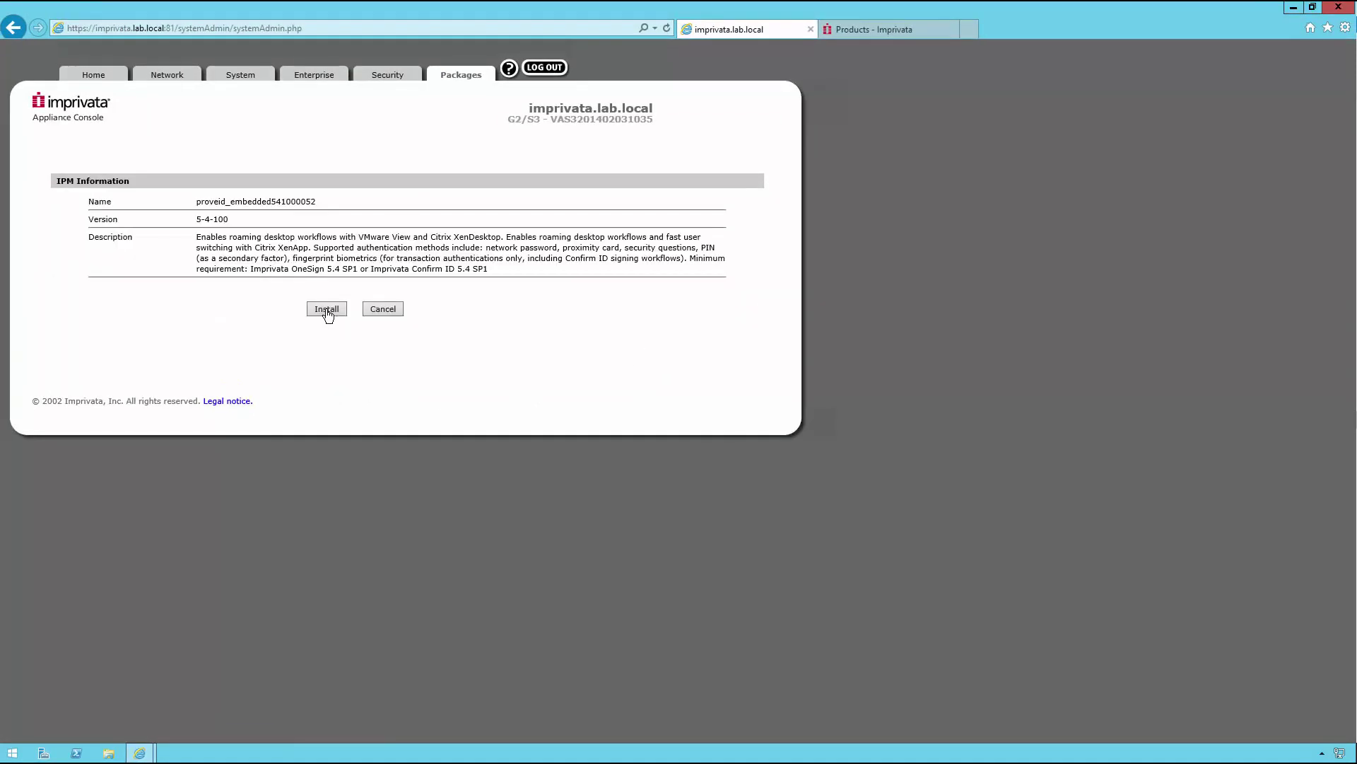
{"action": "left_click", "coordinate": [325, 309]}
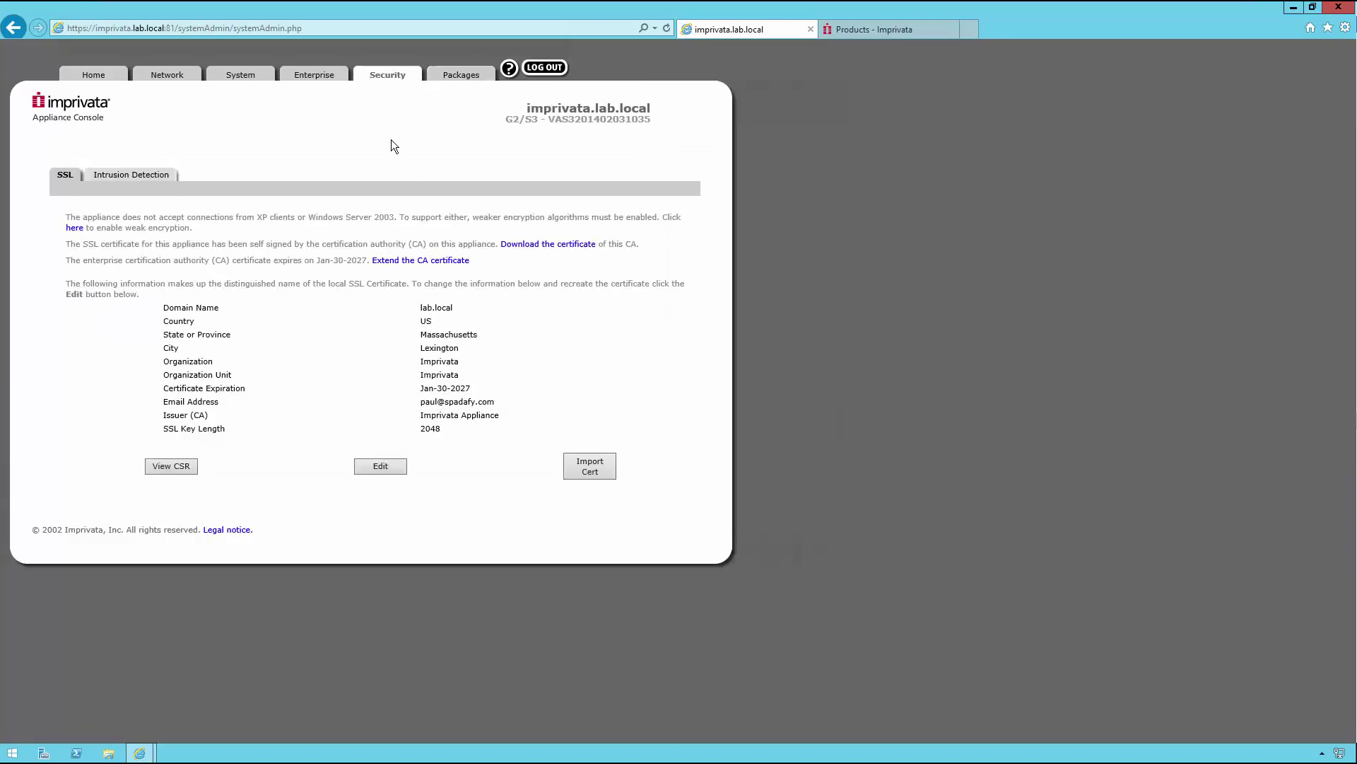
Step: Download ssoCA.cer from the SSL page using Save as, saving it to the Desktop
{"action": "left_click", "coordinate": [547, 245]}
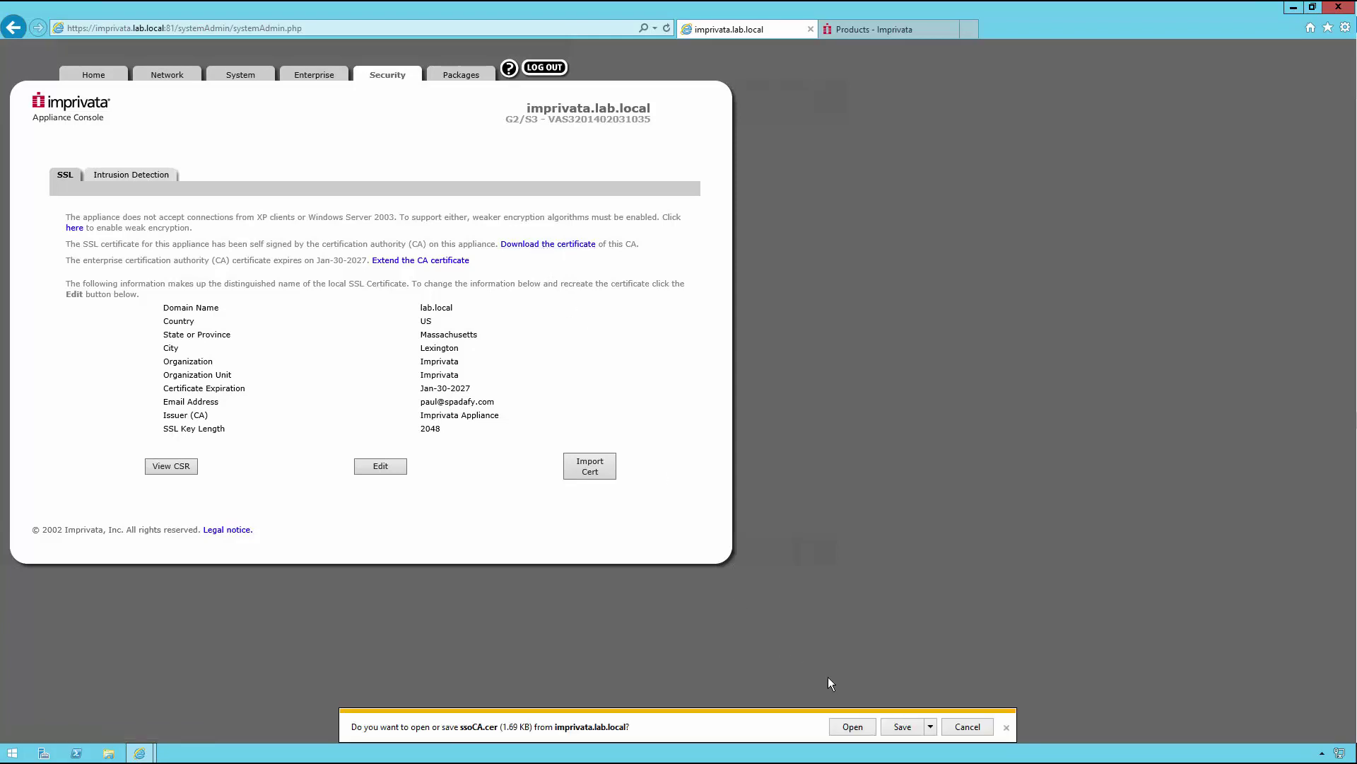
{"action": "left_click", "coordinate": [931, 726]}
{"action": "key", "text": "Return"}
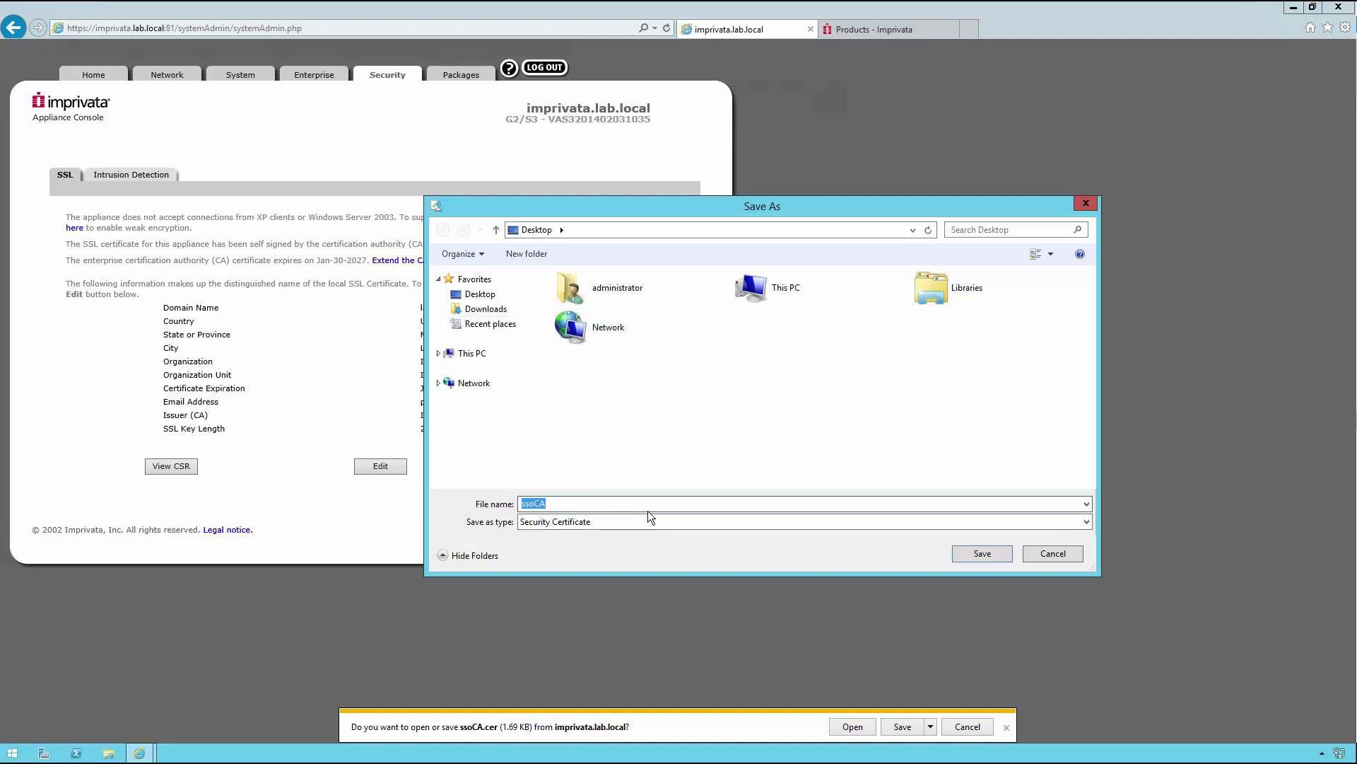
{"action": "left_click", "coordinate": [982, 554]}
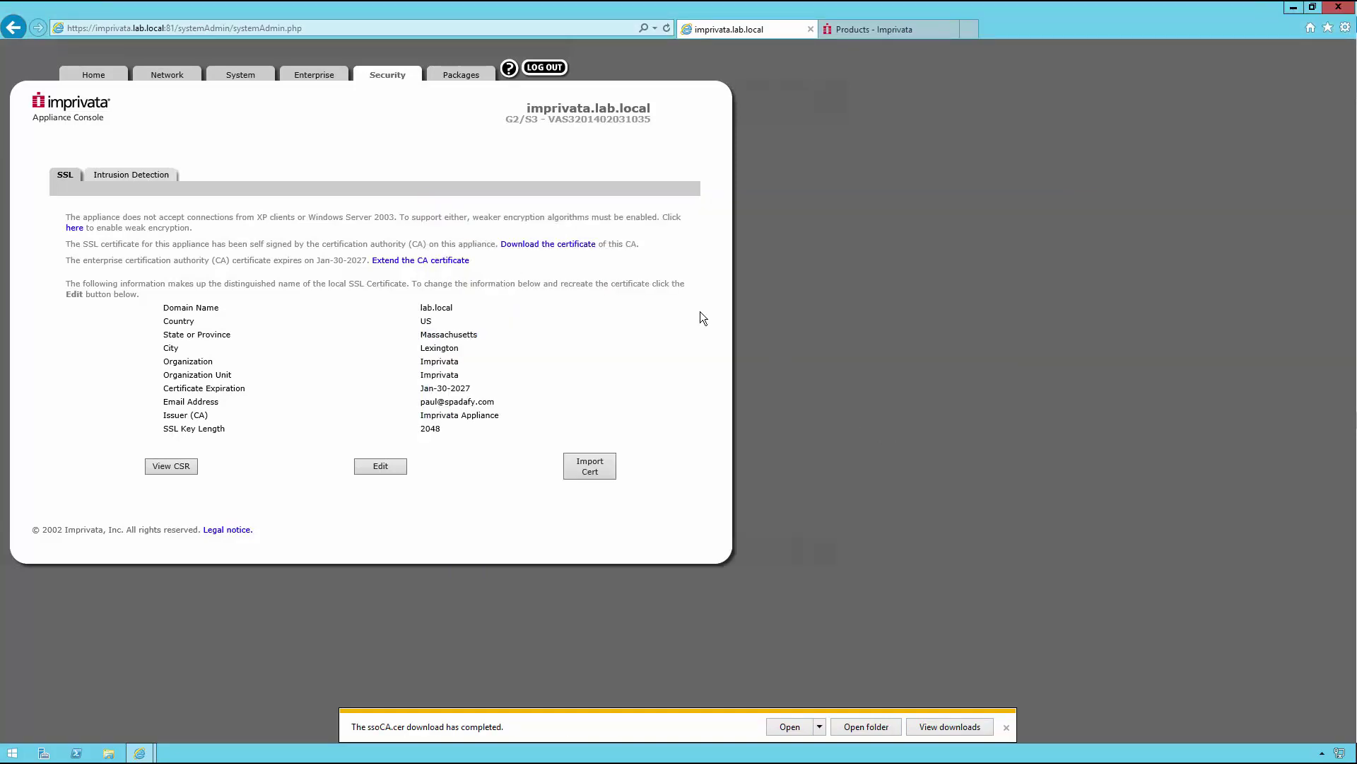
{"action": "left_click", "coordinate": [170, 29]}
{"action": "left_click_drag", "start_coordinate": [170, 29], "coordinate": [464, 29]}
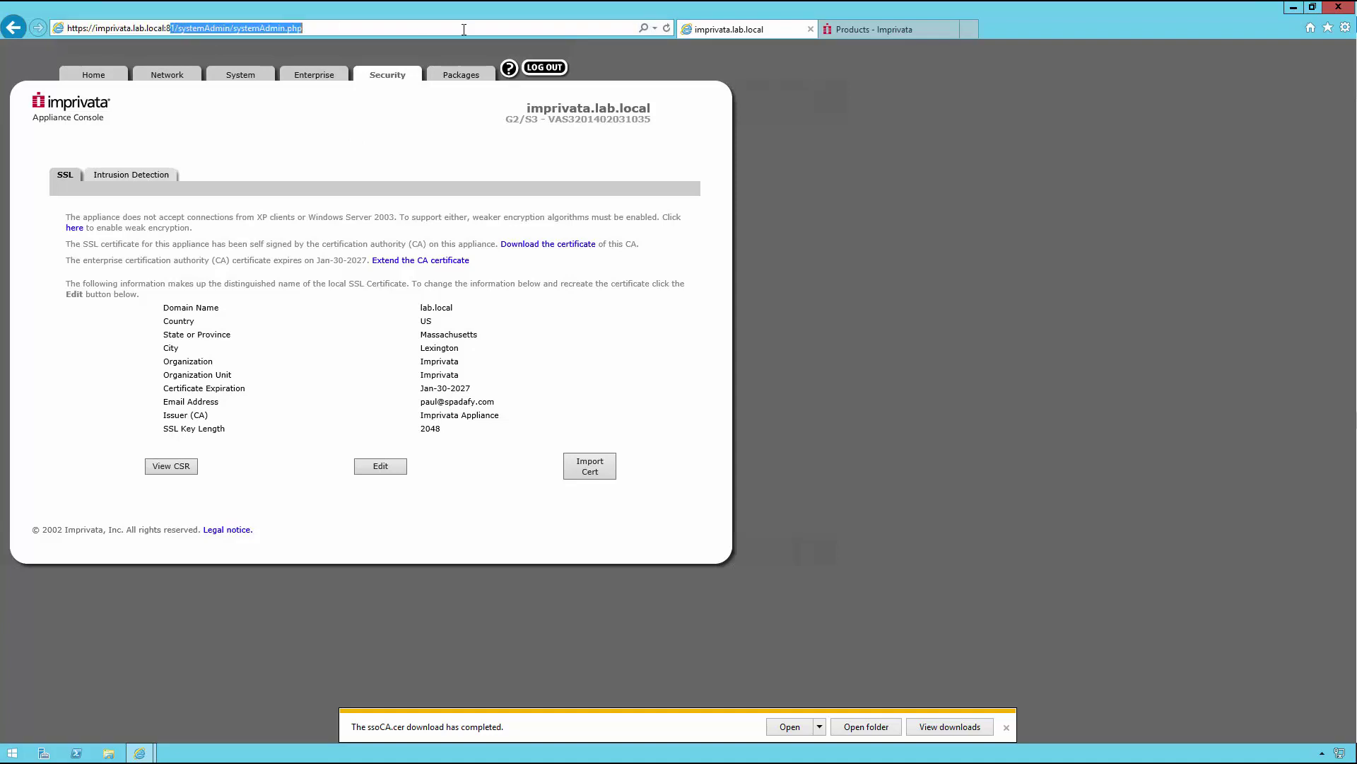
{"action": "key", "text": "BackSpace"}
{"action": "key", "text": "BackSpace"}
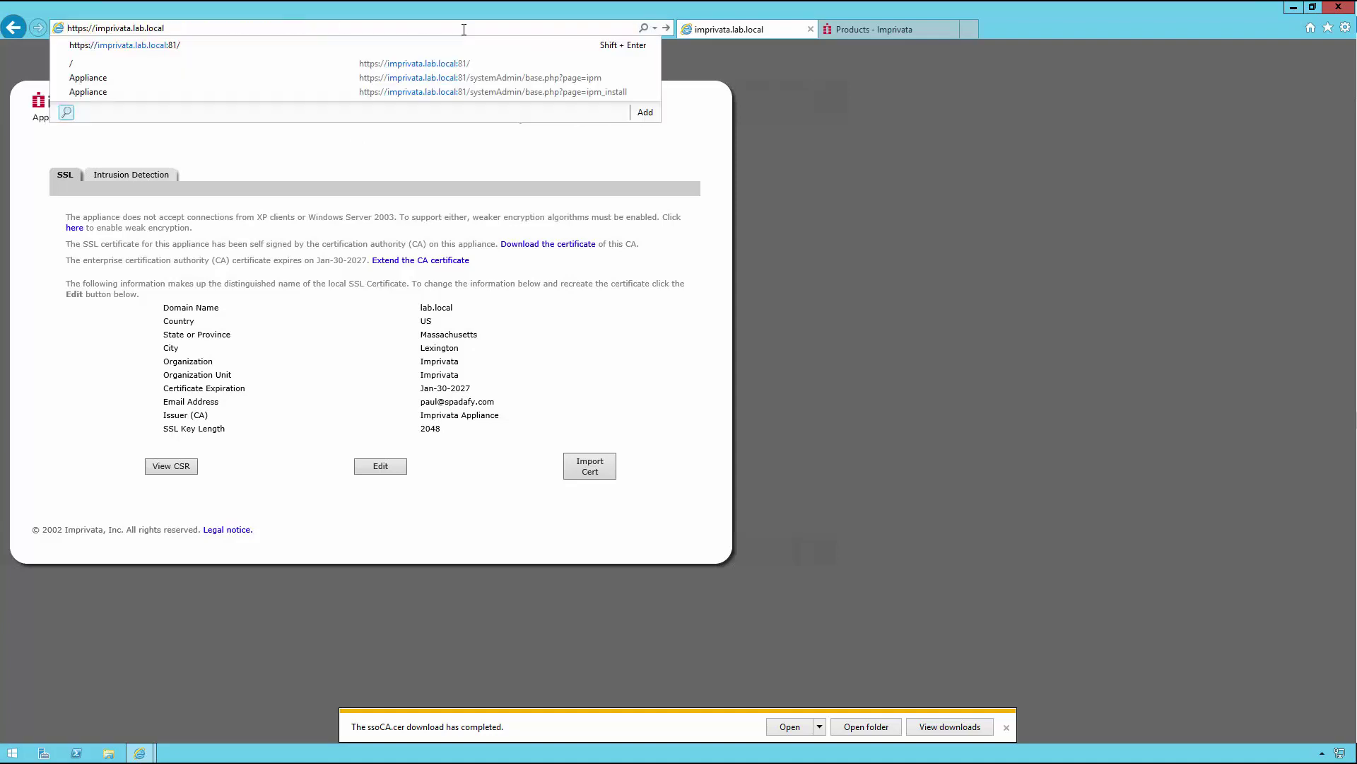
{"action": "key", "text": "Return"}
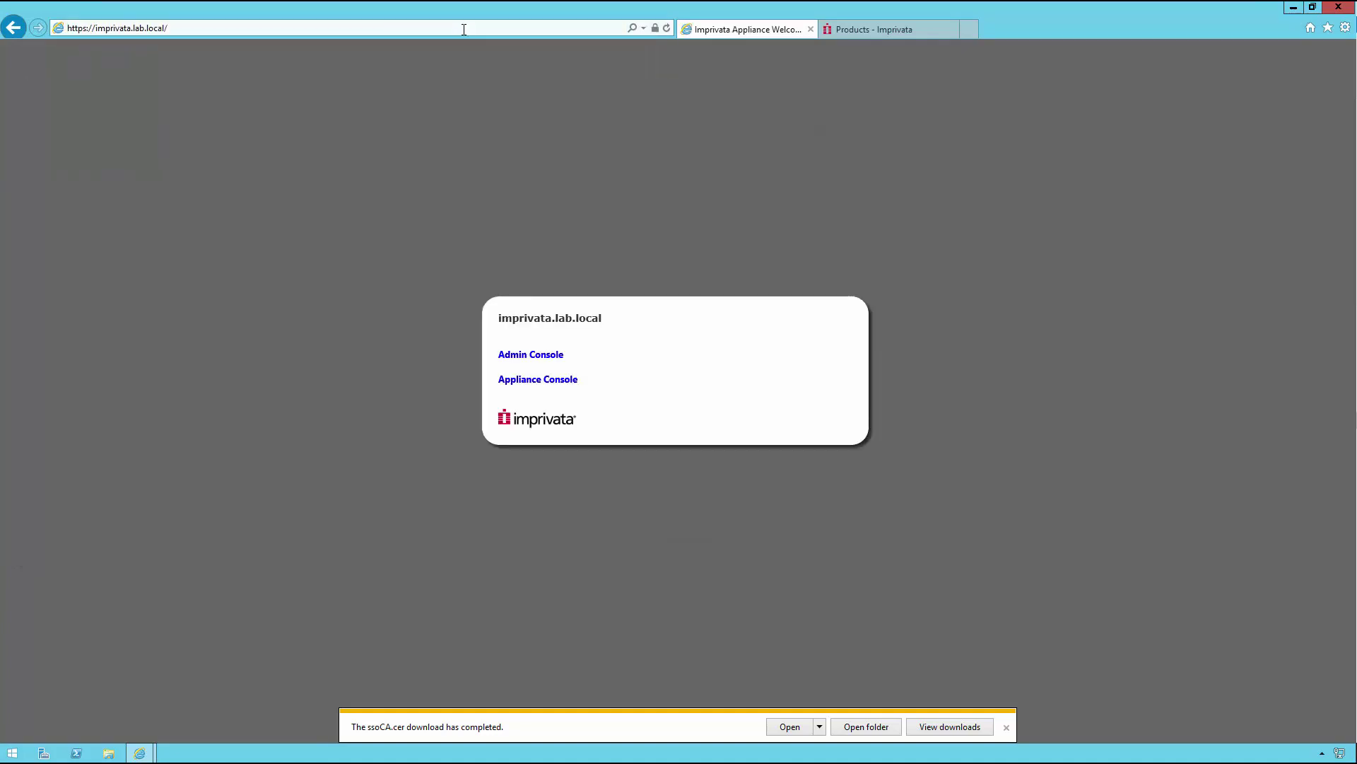
{"action": "left_click", "coordinate": [526, 357]}
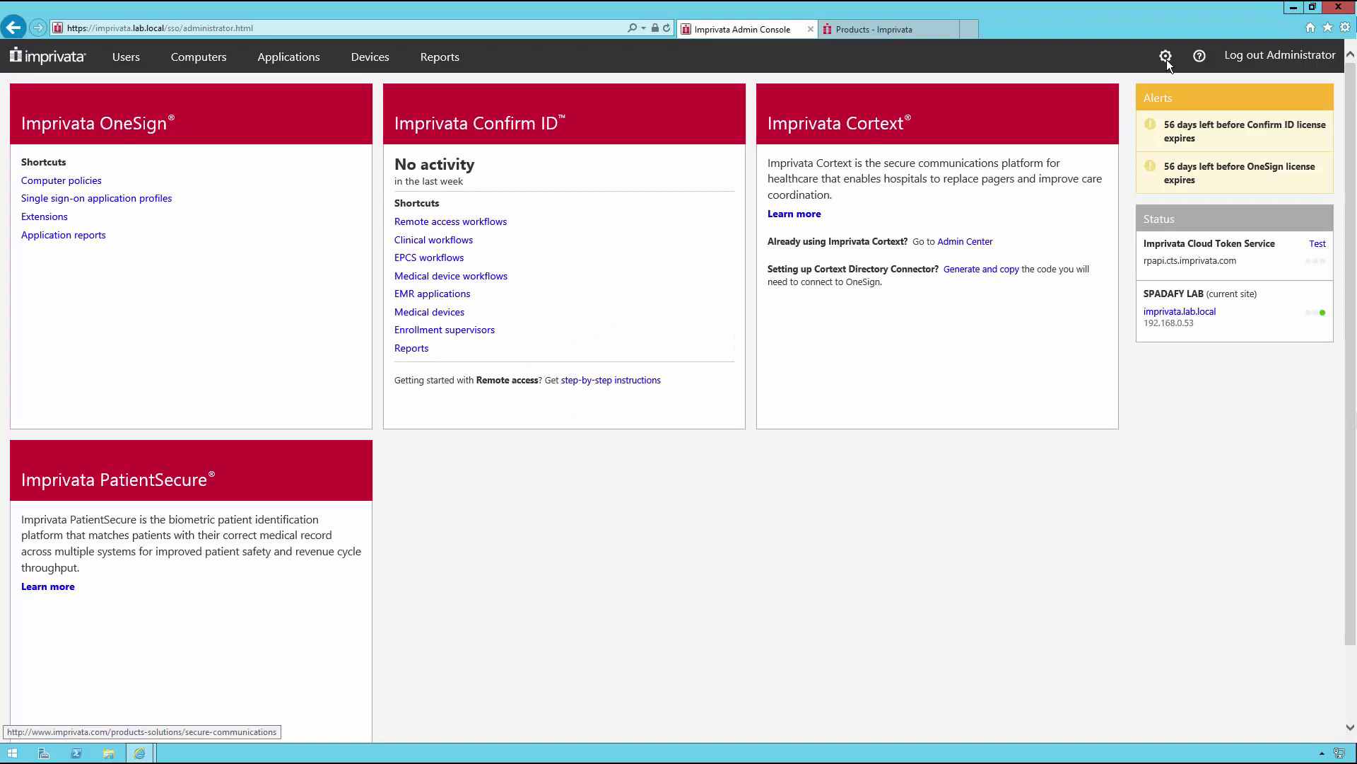
{"action": "left_click", "coordinate": [1166, 56]}
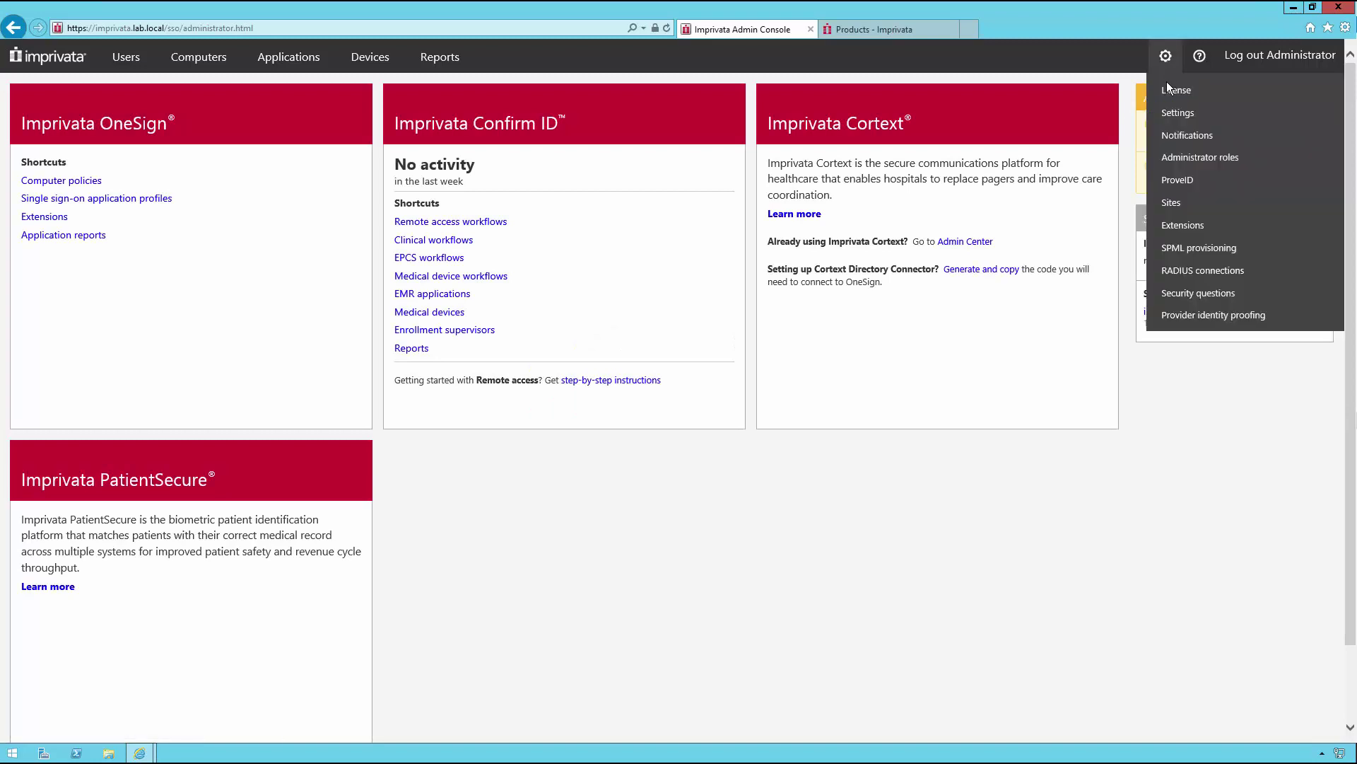
Step: In ProveID settings, allow Web API and Embedded access for IGEL Technology LX Thin Clients
{"action": "left_click", "coordinate": [1178, 180]}
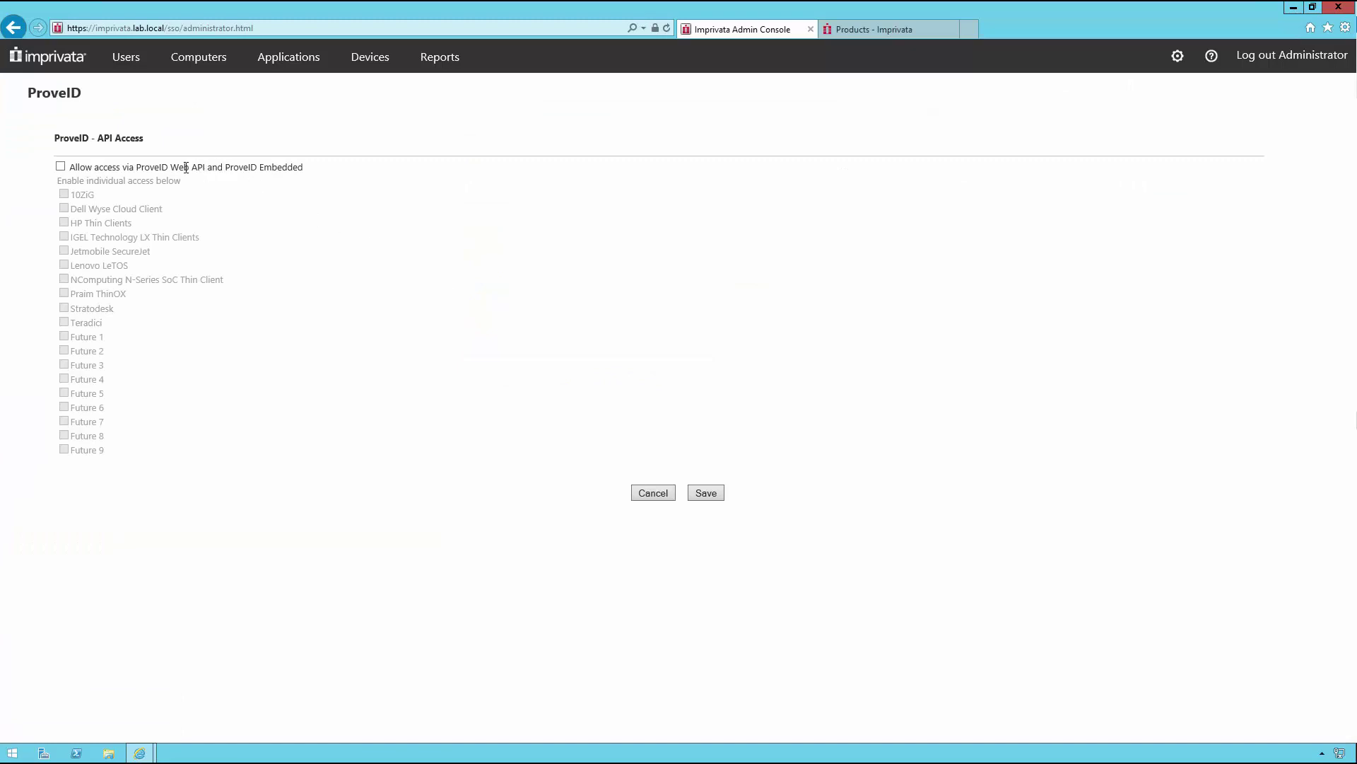
{"action": "left_click", "coordinate": [60, 167]}
{"action": "left_click", "coordinate": [65, 237]}
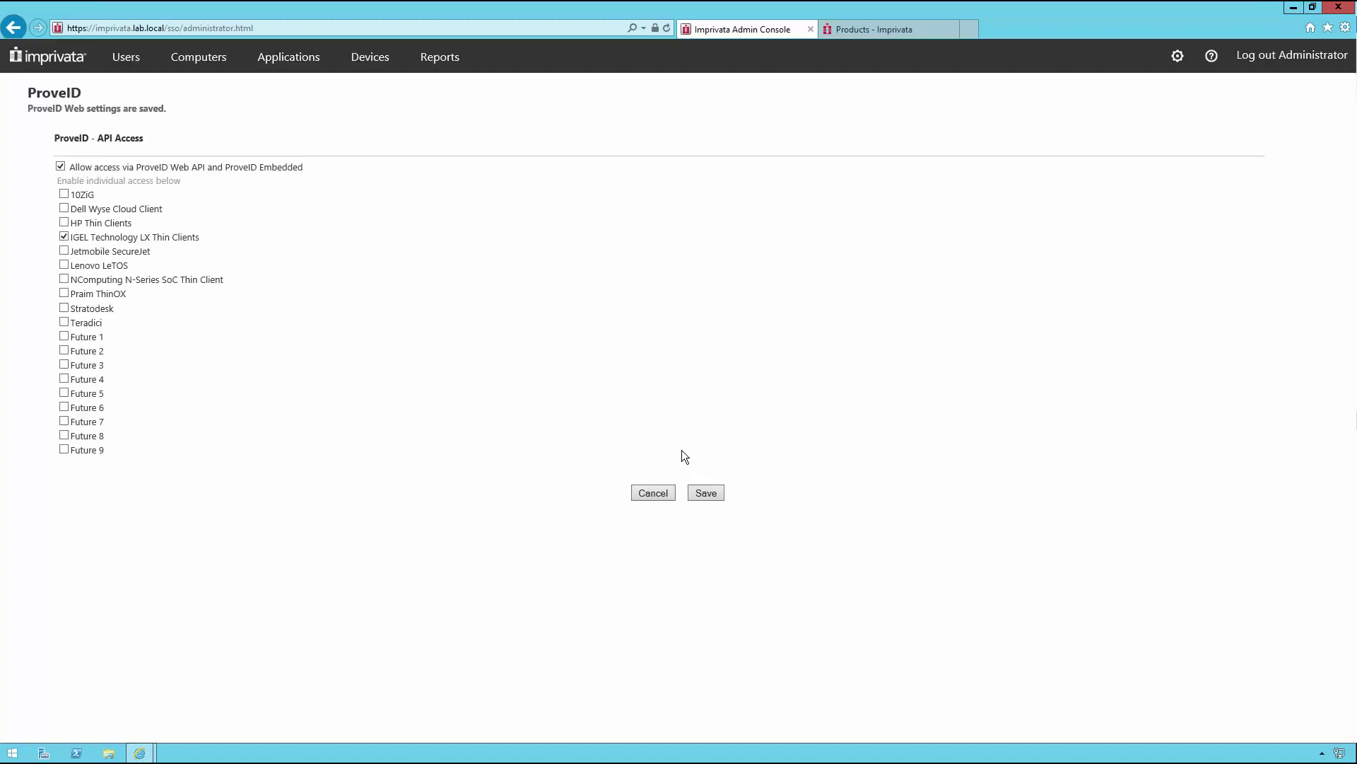
{"action": "left_click", "coordinate": [205, 63]}
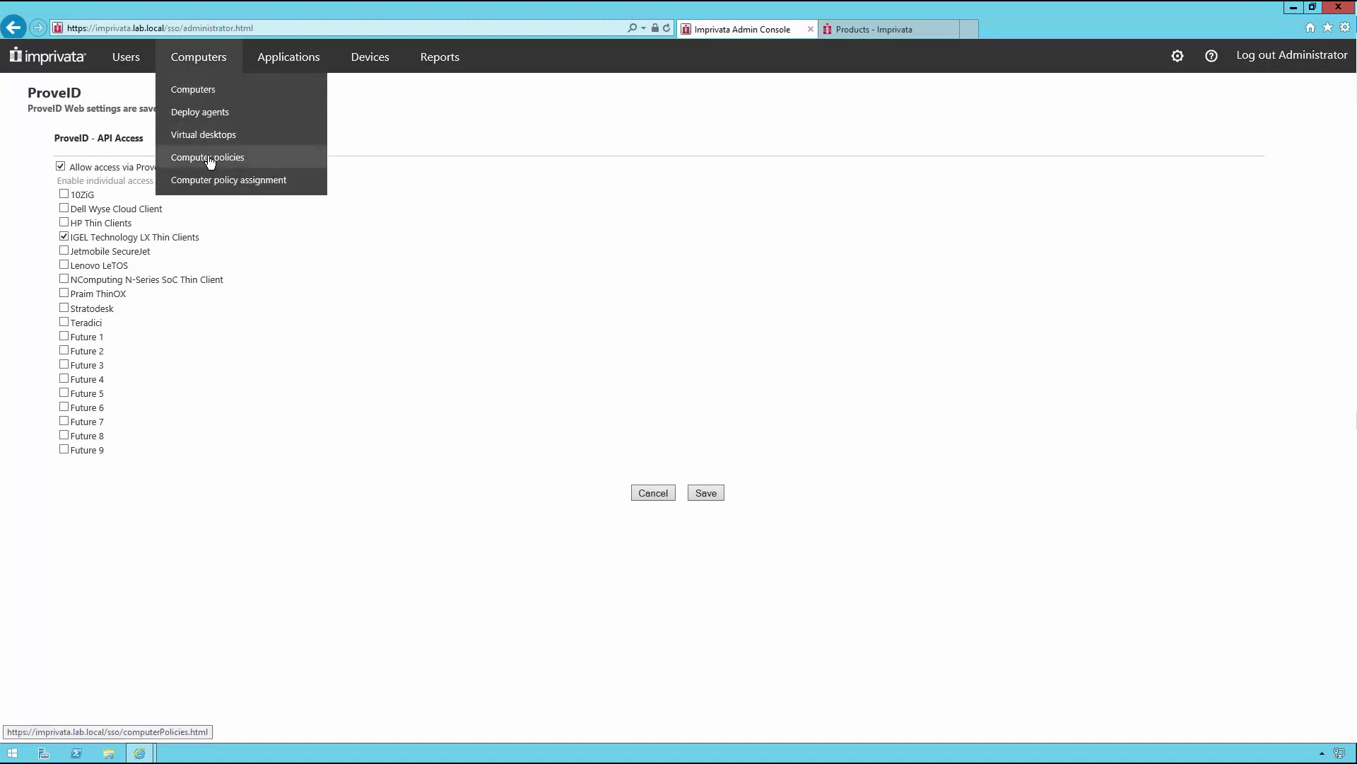
Step: Add a new computer policy and name it Igel
{"action": "left_click", "coordinate": [210, 158]}
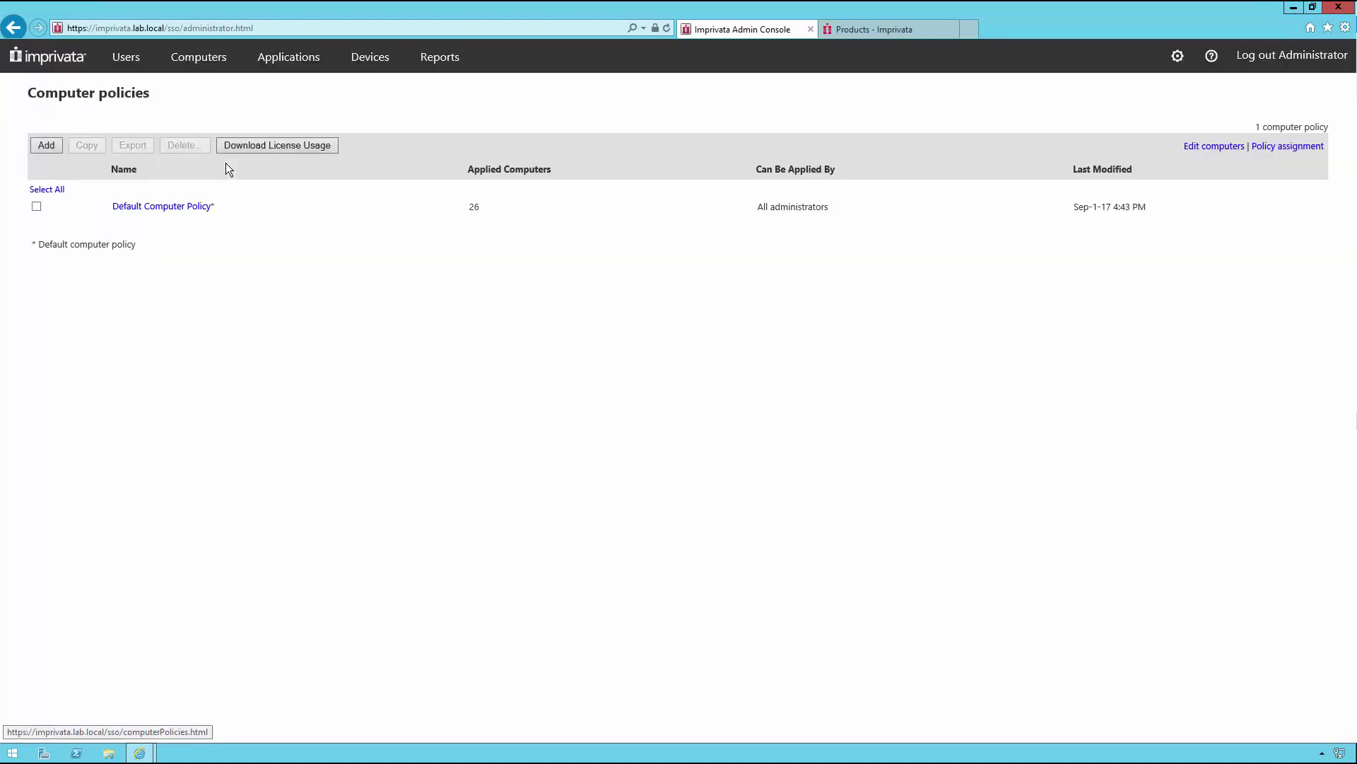
{"action": "left_click", "coordinate": [45, 146]}
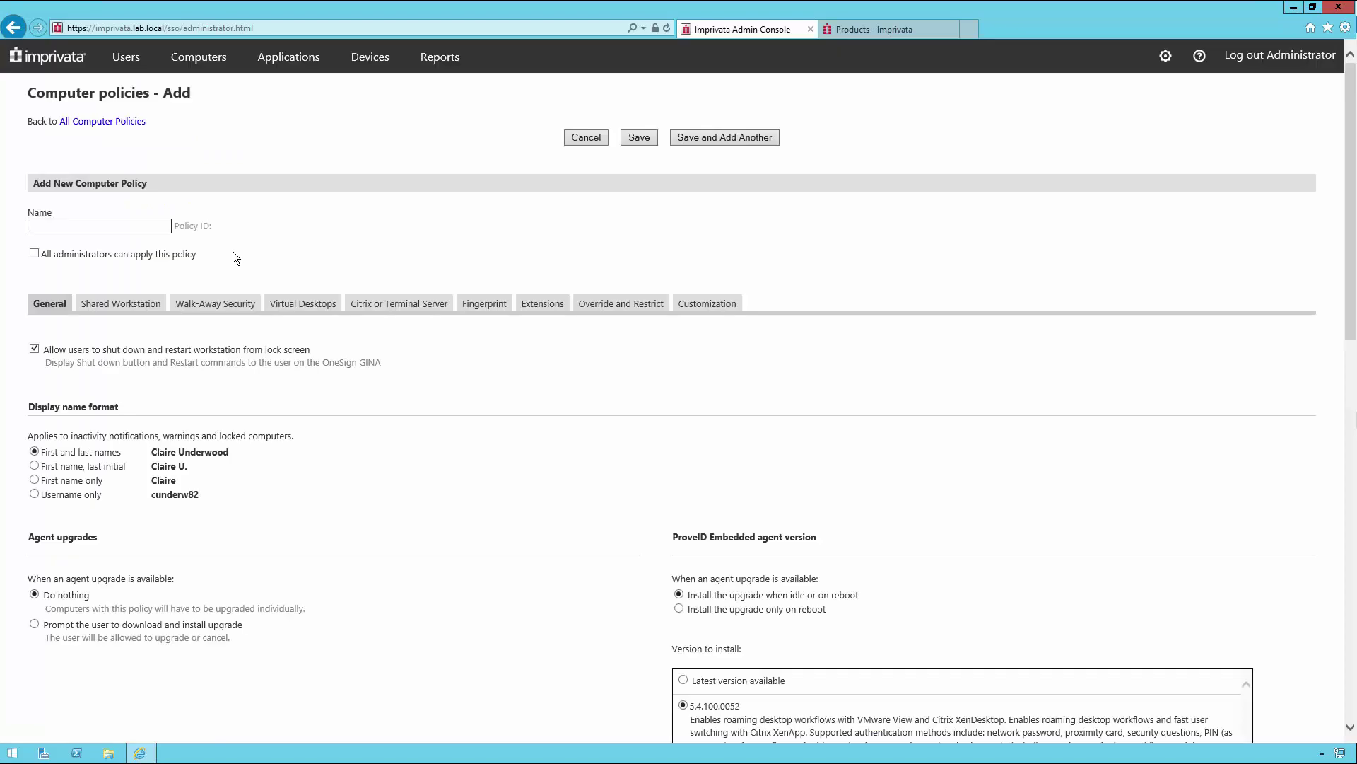
{"action": "left_click", "coordinate": [106, 226]}
{"action": "type", "text": "Igel"}
Step: On the Virtual Desktops tab, enable automated VMware Horizon access and save the policy
{"action": "left_click", "coordinate": [299, 323]}
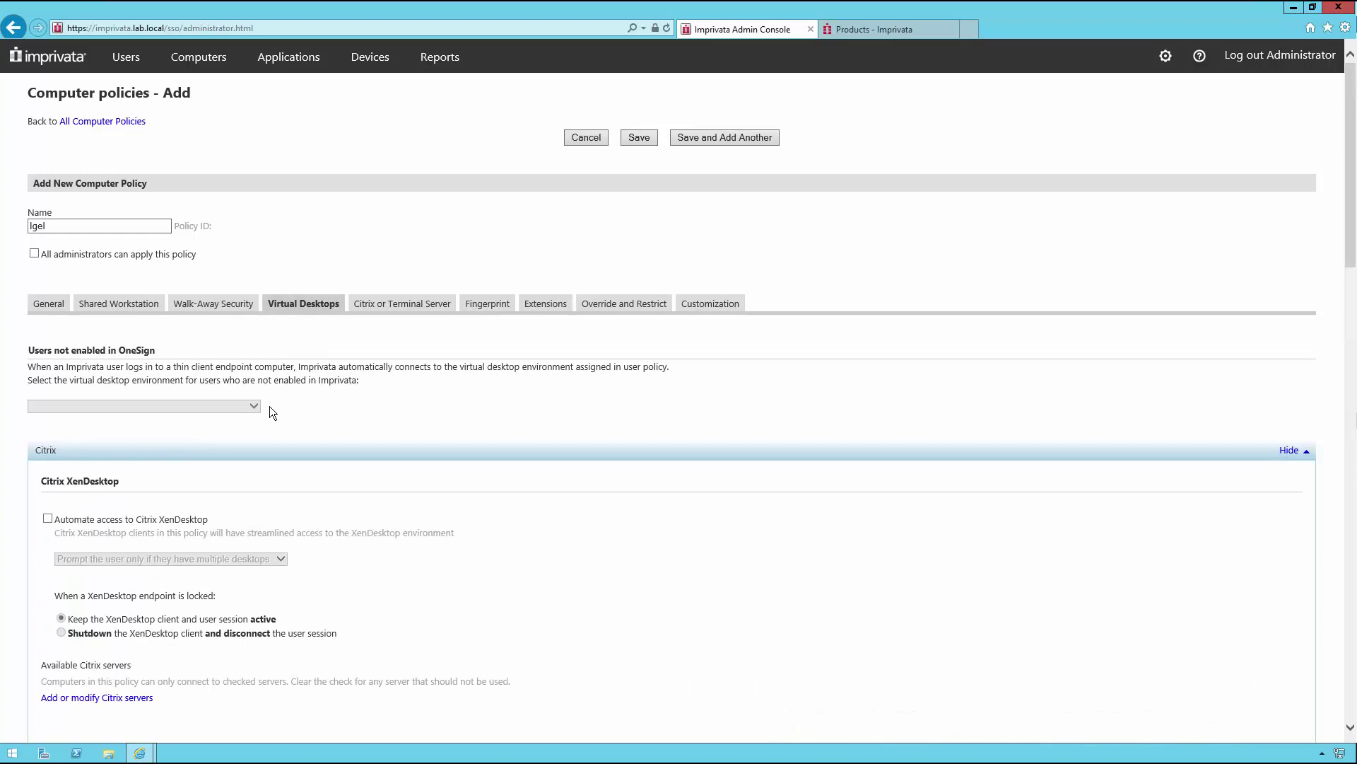
{"action": "scroll", "coordinate": [270, 413], "scroll_direction": "down", "scroll_amount": 5}
{"action": "scroll", "coordinate": [269, 407], "scroll_direction": "down", "scroll_amount": 14}
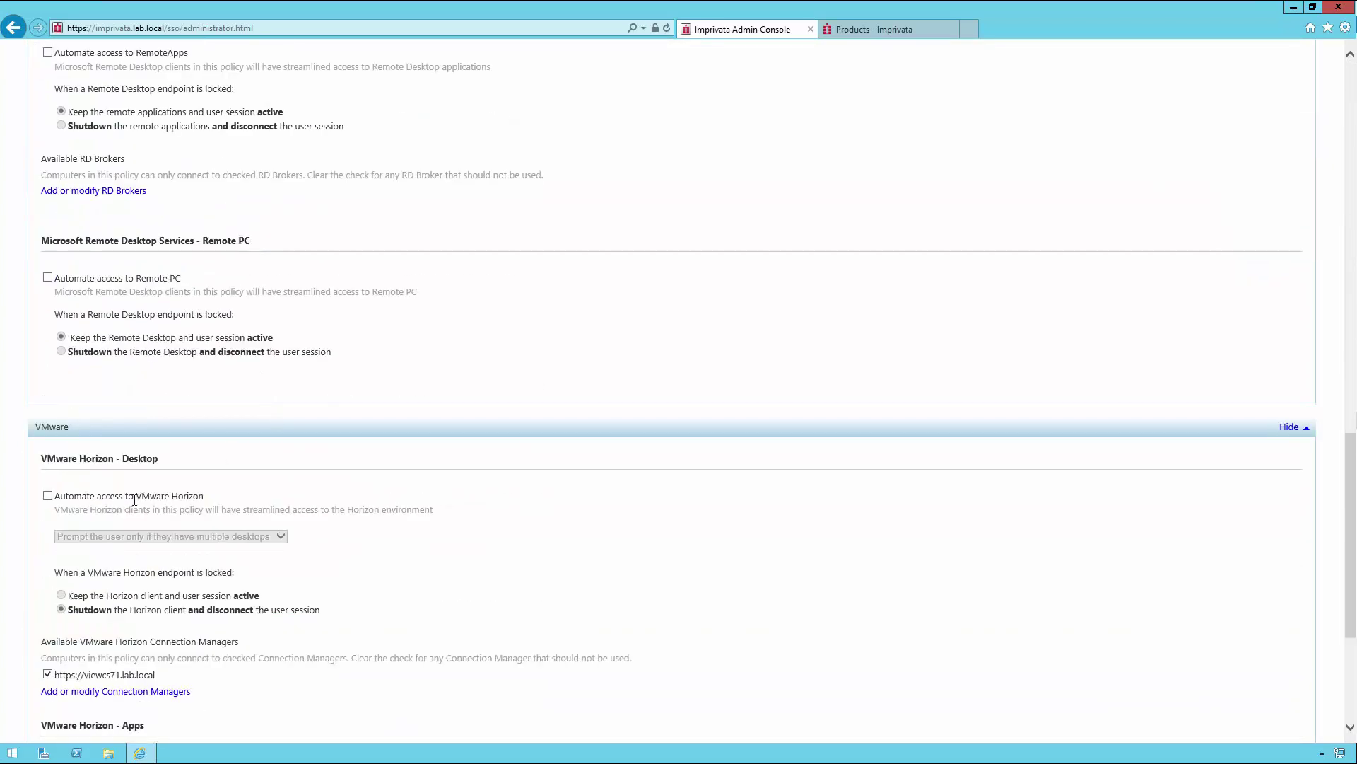
{"action": "left_click", "coordinate": [47, 496]}
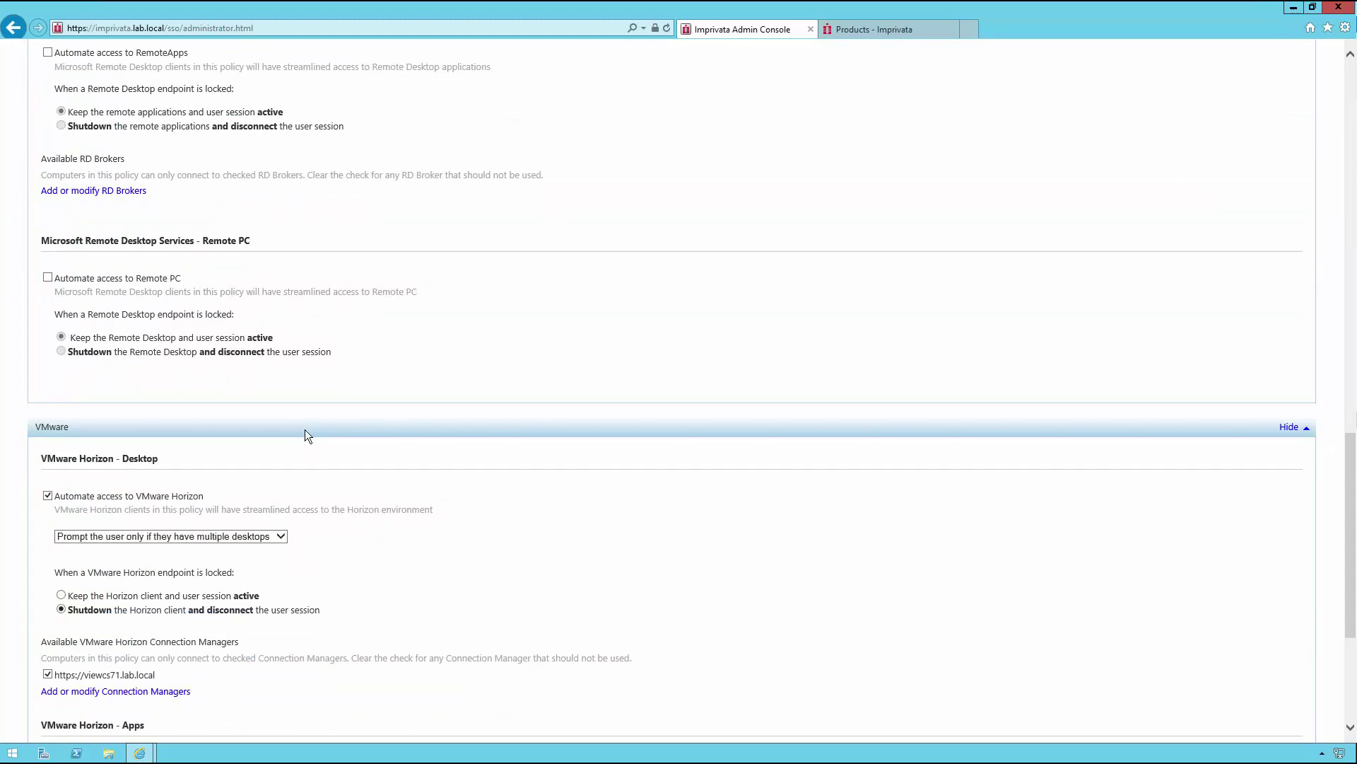
{"action": "scroll", "coordinate": [304, 429], "scroll_direction": "down", "scroll_amount": 2}
{"action": "scroll", "coordinate": [262, 455], "scroll_direction": "down", "scroll_amount": 2}
{"action": "triple_click", "coordinate": [76, 465]}
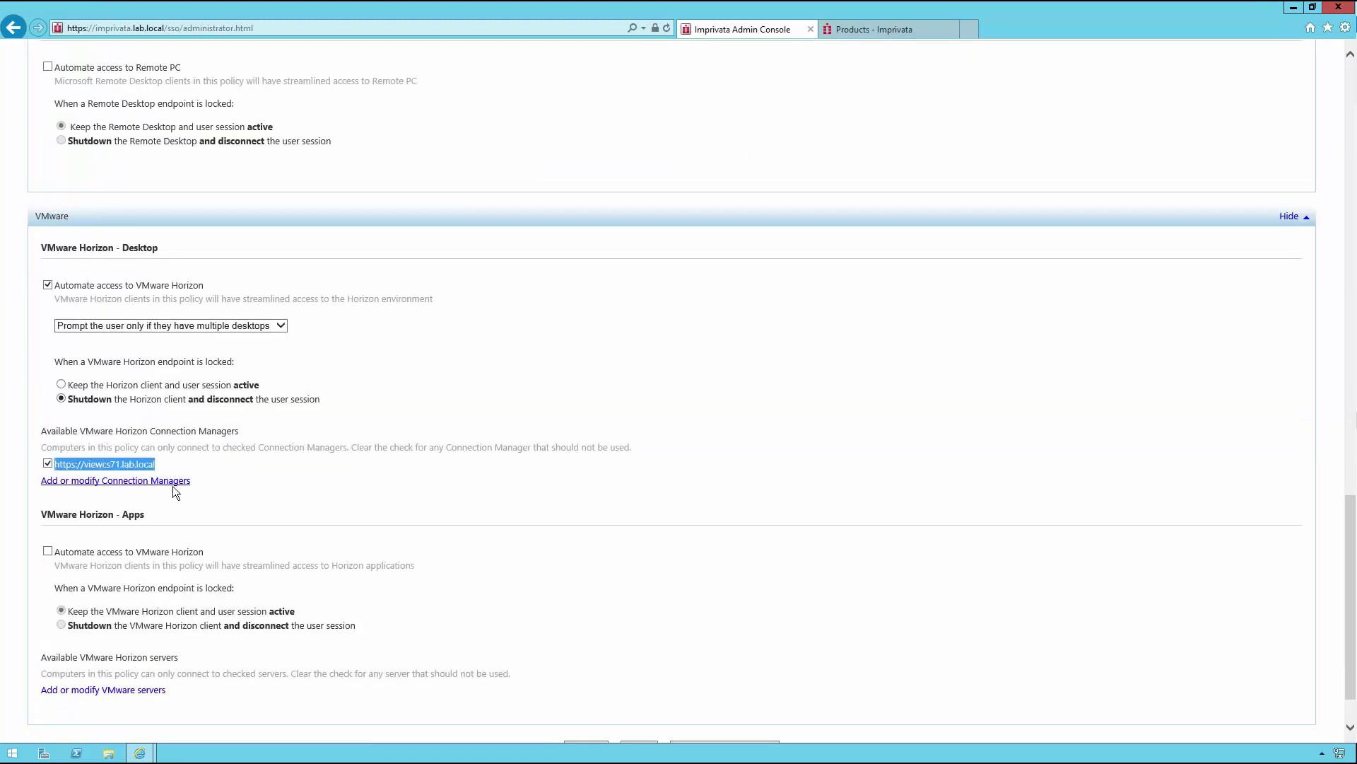
{"action": "left_click", "coordinate": [227, 464]}
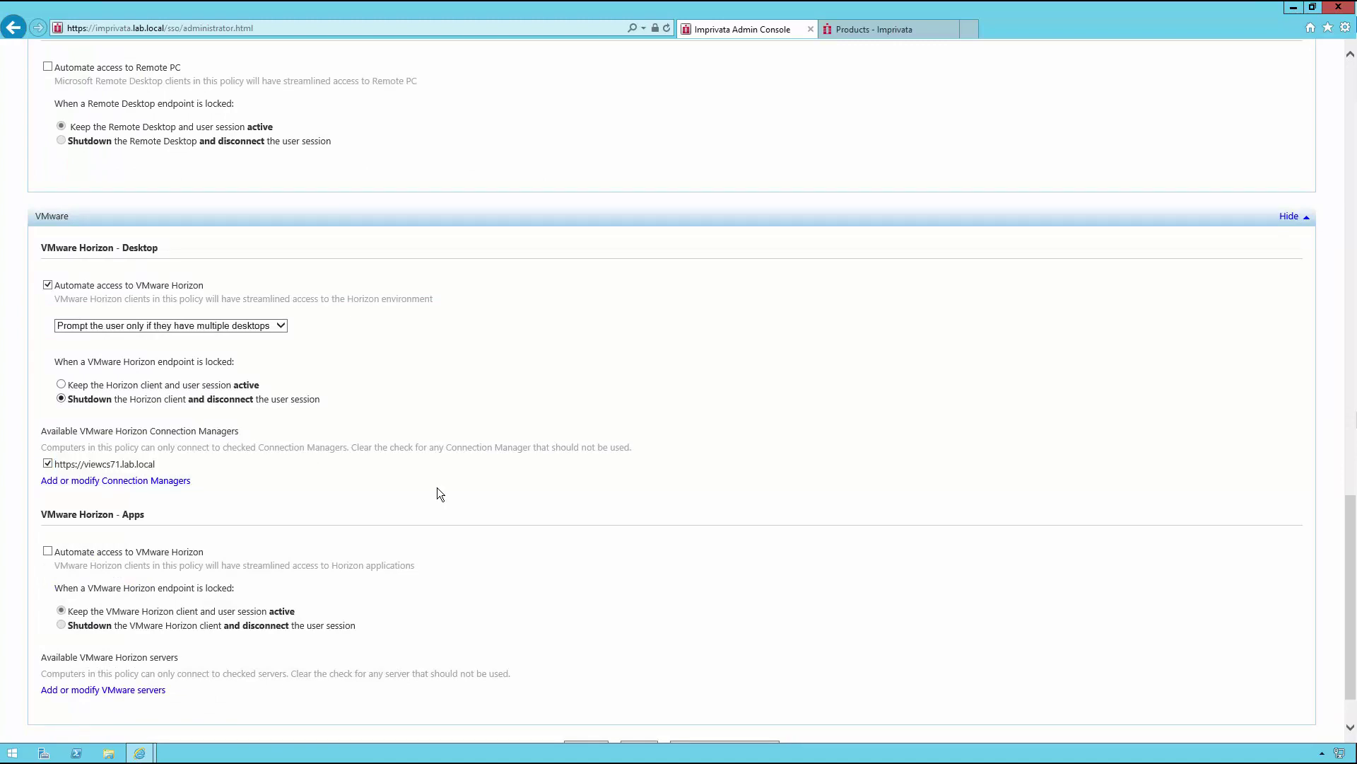
{"action": "scroll", "coordinate": [500, 490], "scroll_direction": "down", "scroll_amount": 2}
{"action": "left_click", "coordinate": [643, 685]}
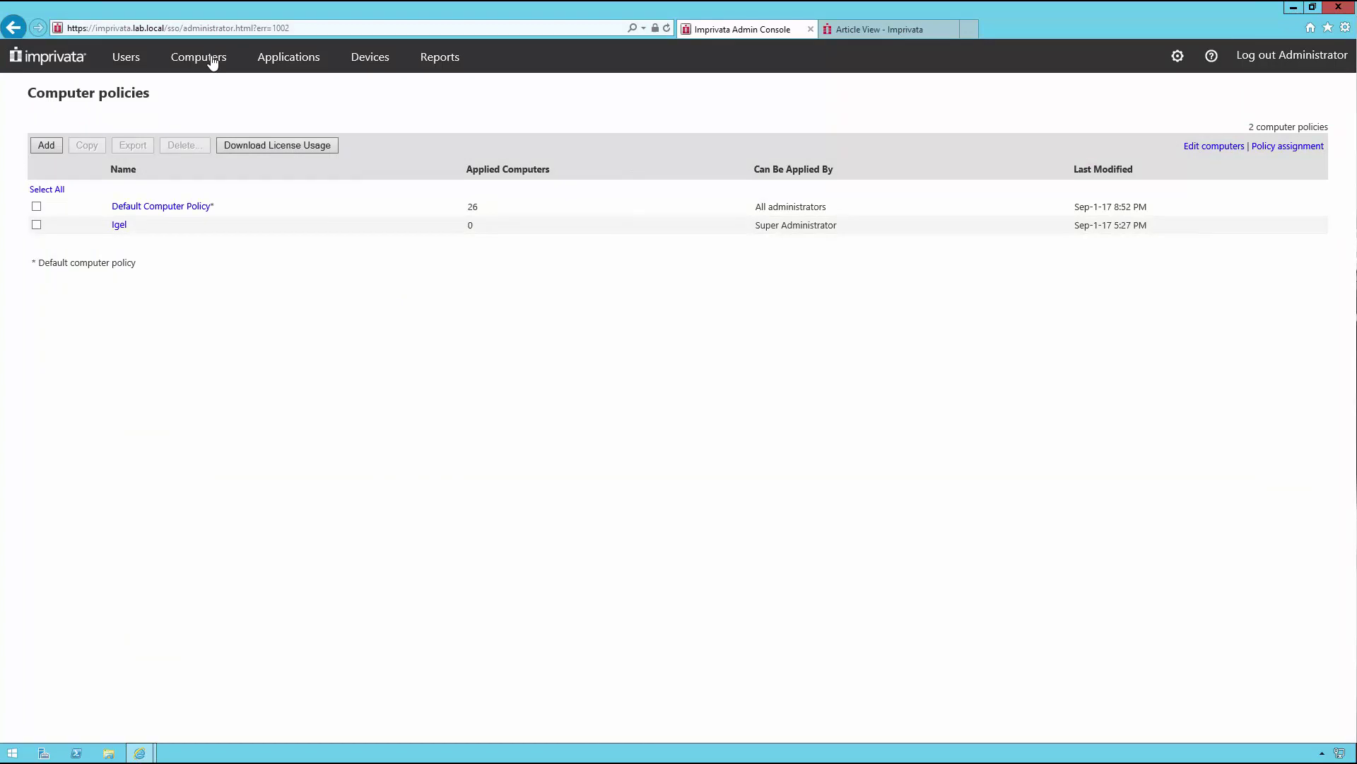
Step: Add a computer policy assignment rule named ProveID Embedded / Igel
{"action": "left_click", "coordinate": [210, 56]}
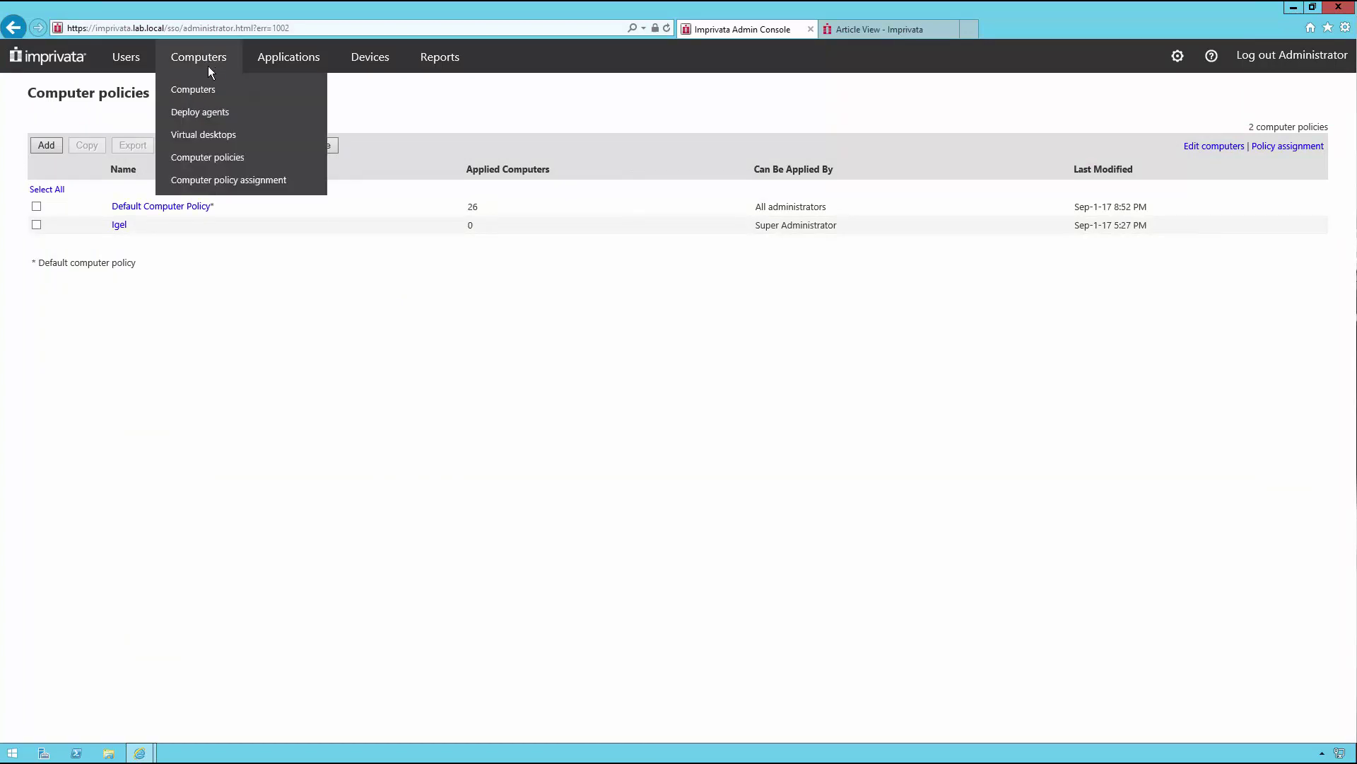
{"action": "left_click", "coordinate": [239, 181]}
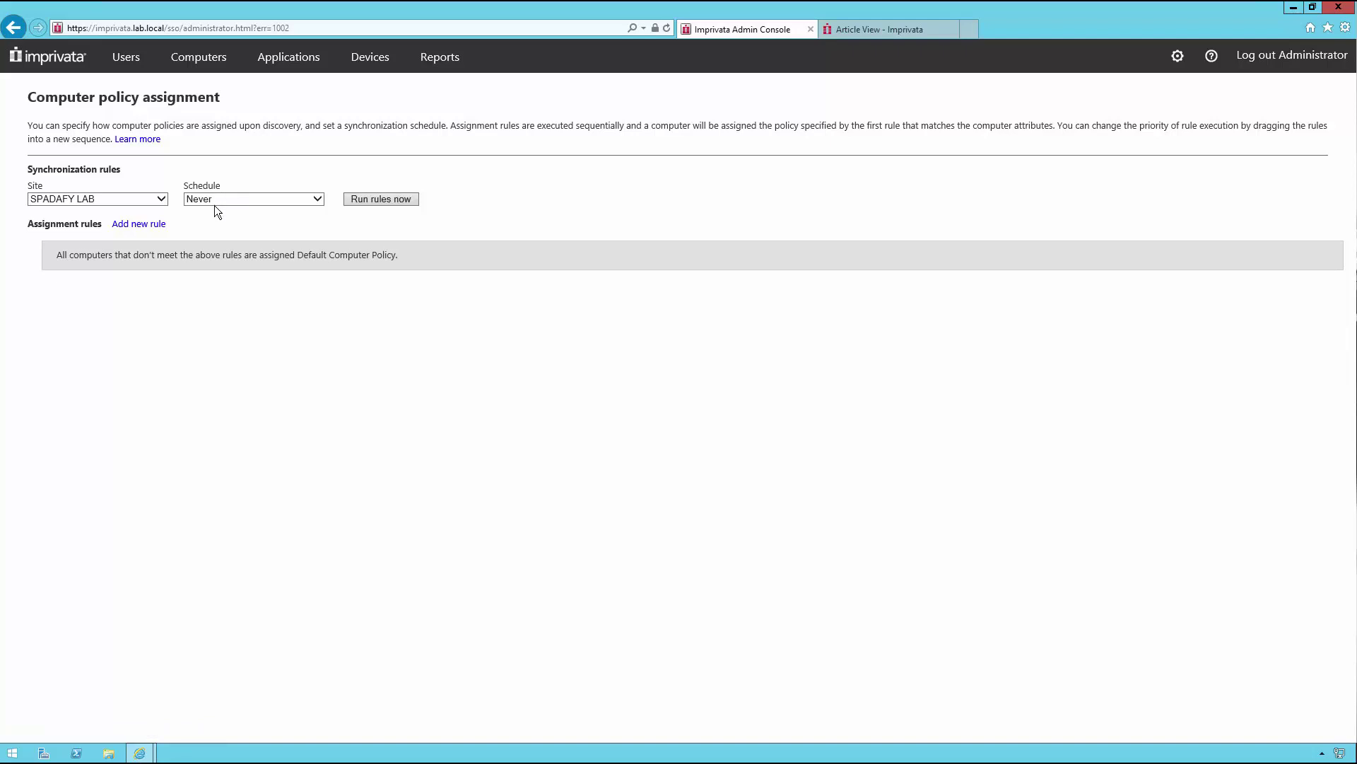
{"action": "left_click", "coordinate": [138, 224]}
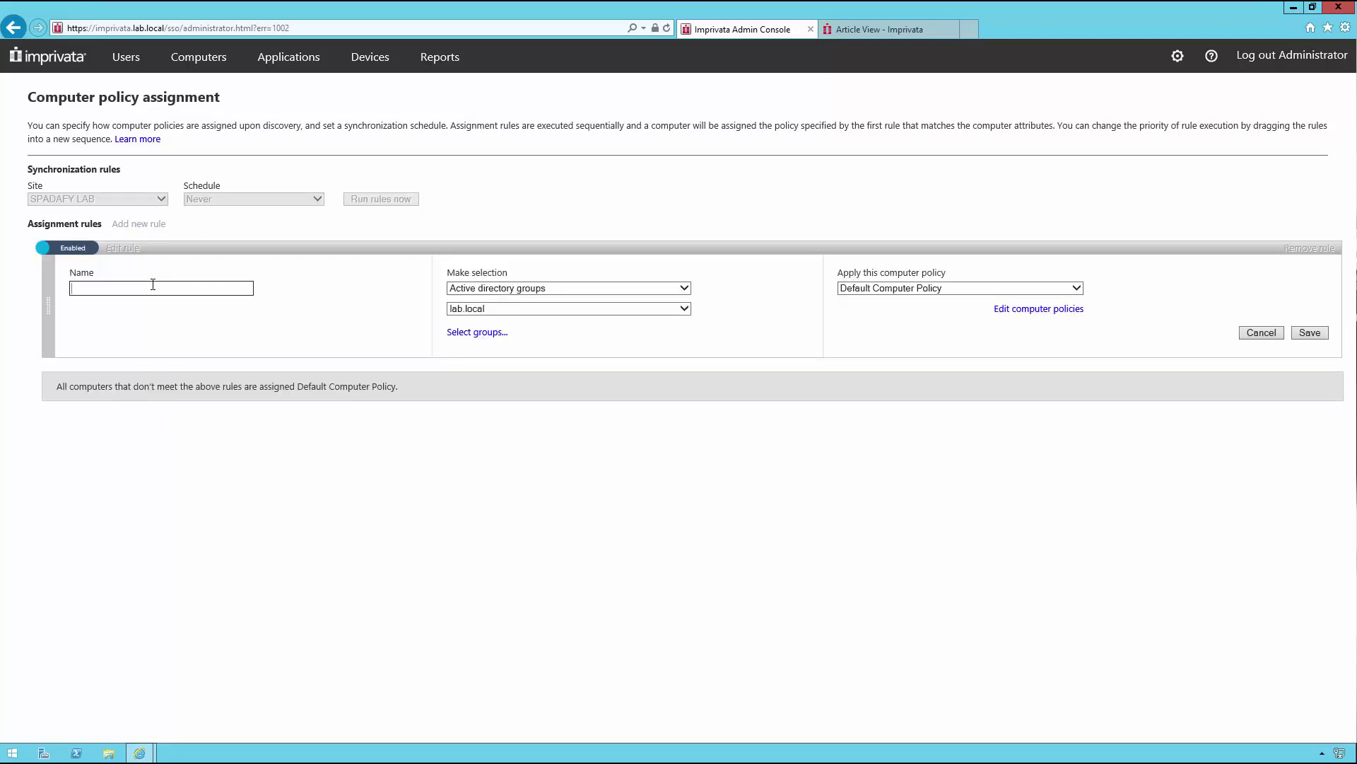
{"action": "type", "text": "ProveID Embedded / Igel"}
Step: Set the rule to Imprivata agent type ProveID Embedded, apply policy Igel, and save
{"action": "left_click", "coordinate": [594, 287]}
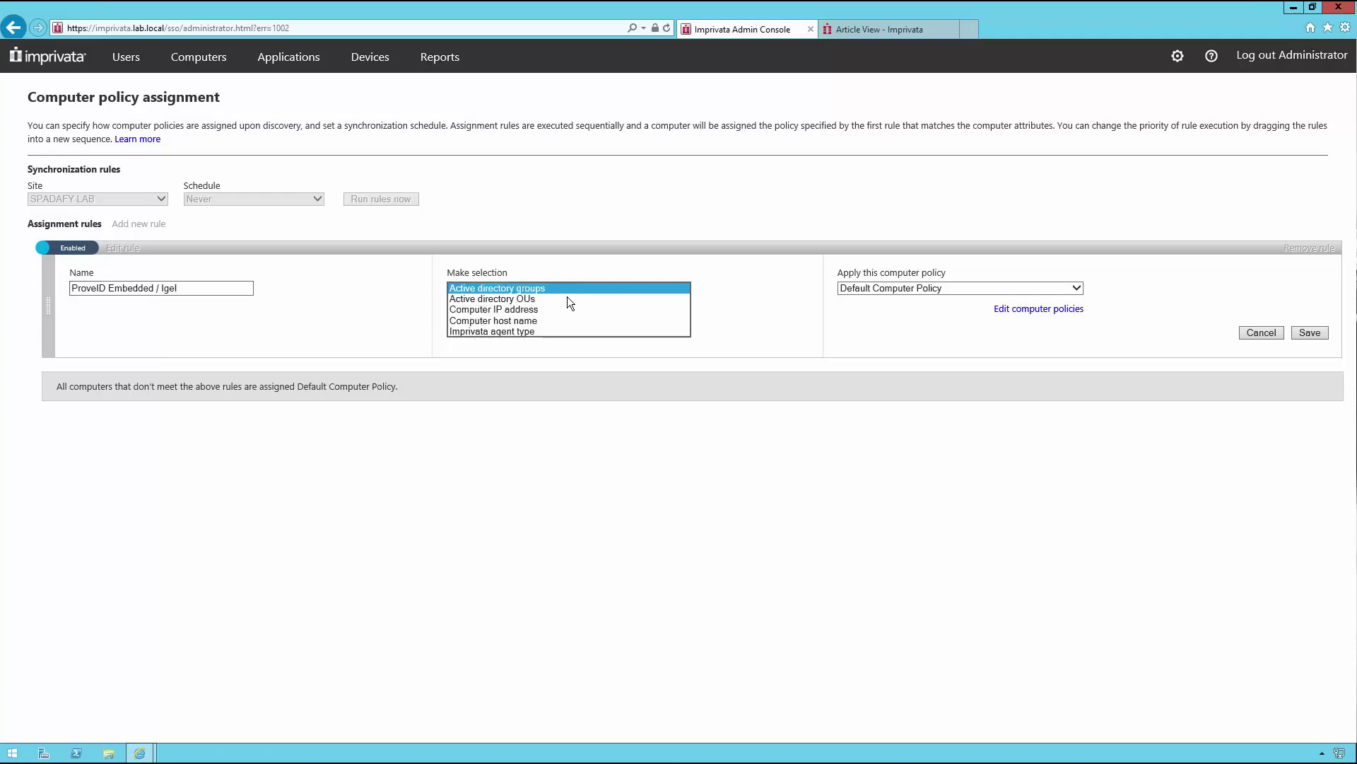
{"action": "left_click", "coordinate": [528, 333]}
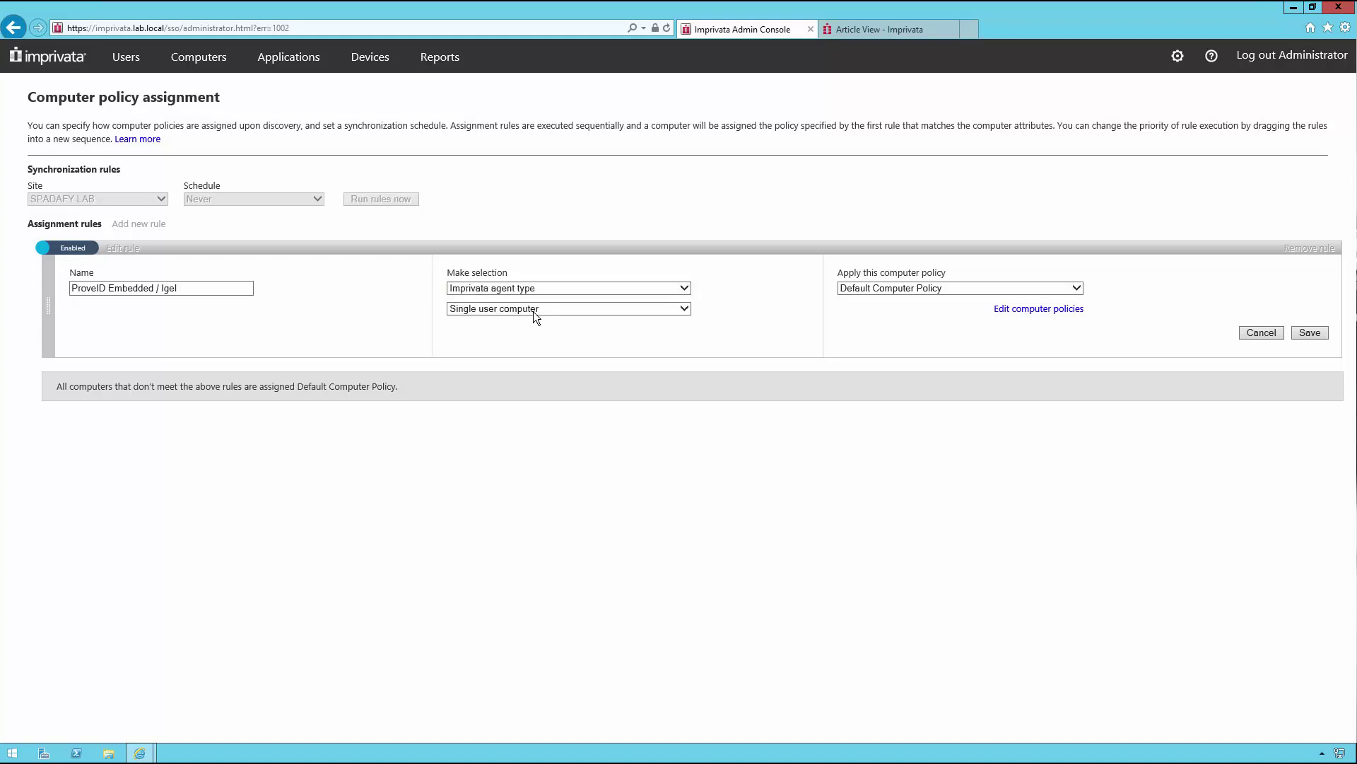
{"action": "left_click", "coordinate": [533, 311]}
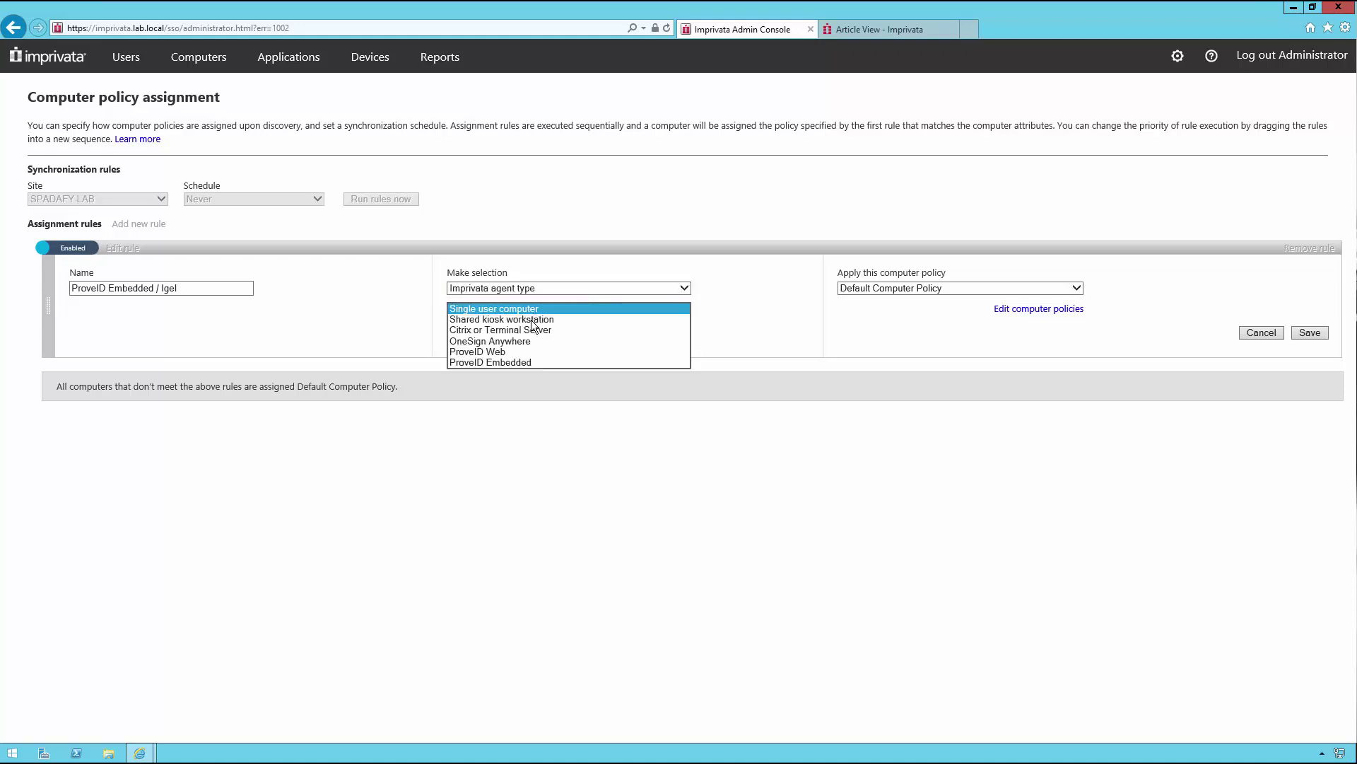
{"action": "left_click", "coordinate": [521, 362]}
{"action": "left_click", "coordinate": [878, 287]}
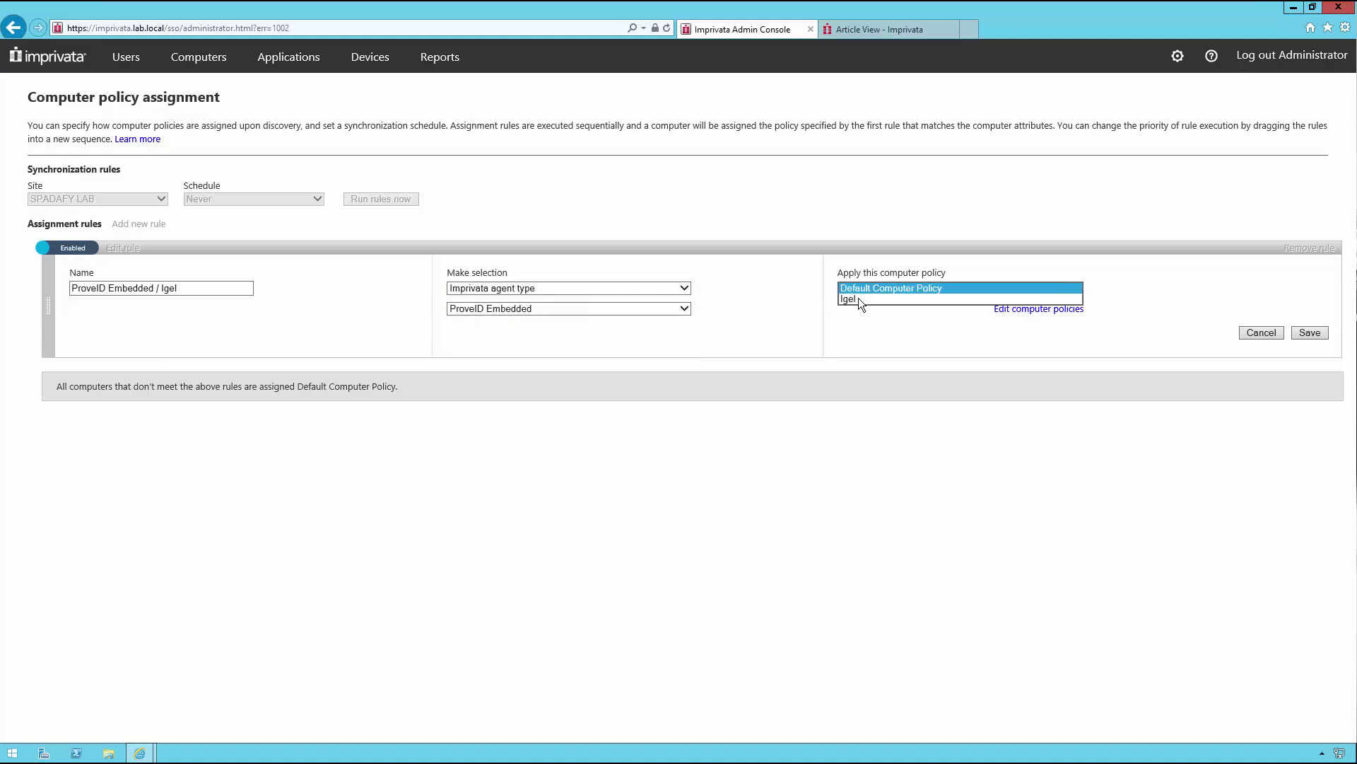
{"action": "left_click", "coordinate": [854, 301]}
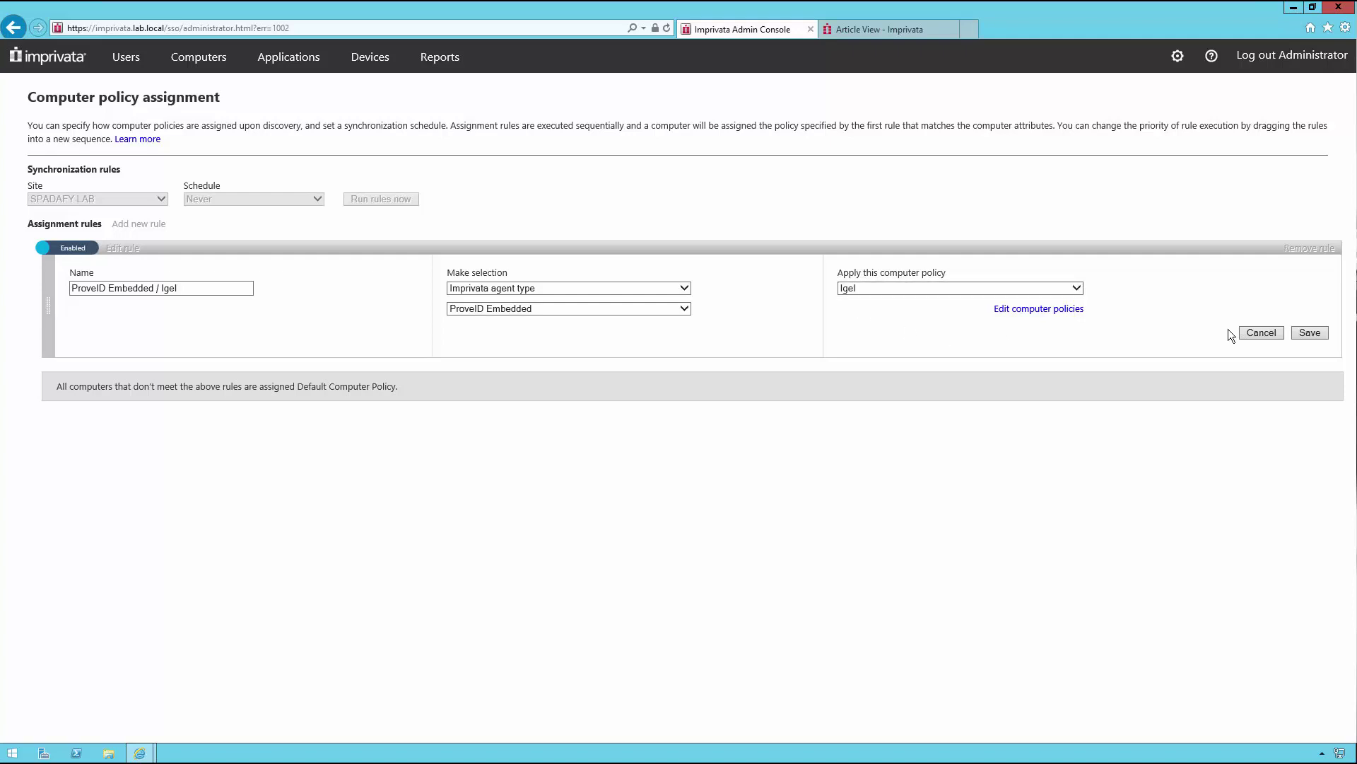
{"action": "left_click", "coordinate": [1310, 333]}
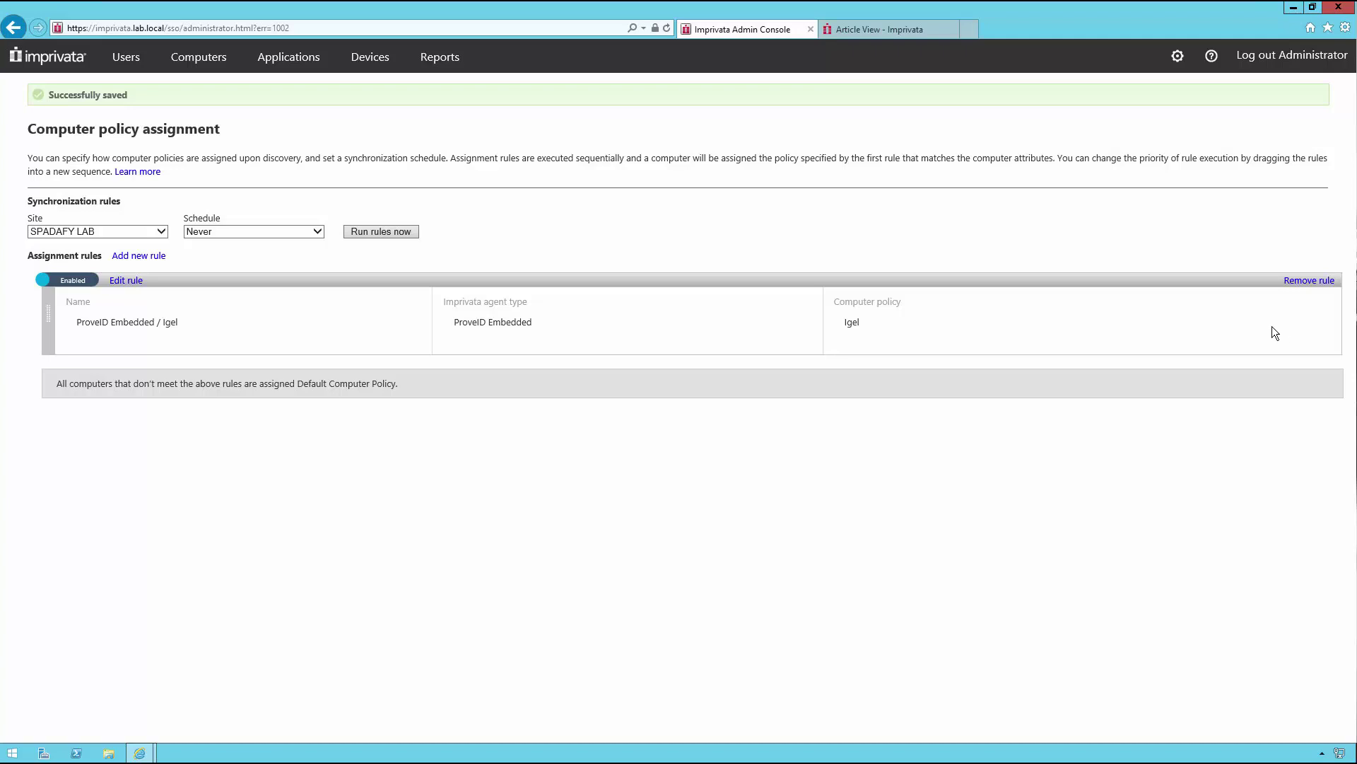
Step: Go to the User policies page
{"action": "key", "text": "alt+Left"}
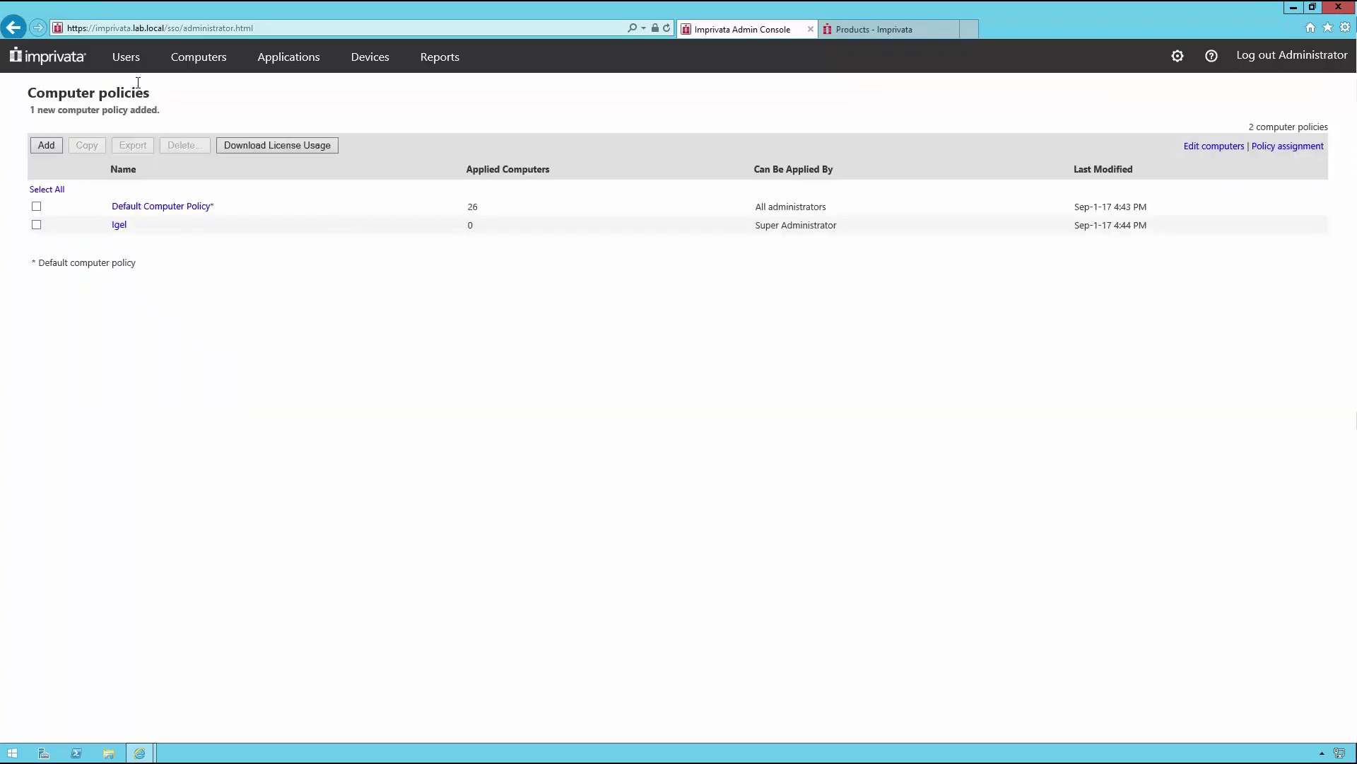
{"action": "mouse_move", "coordinate": [124, 57]}
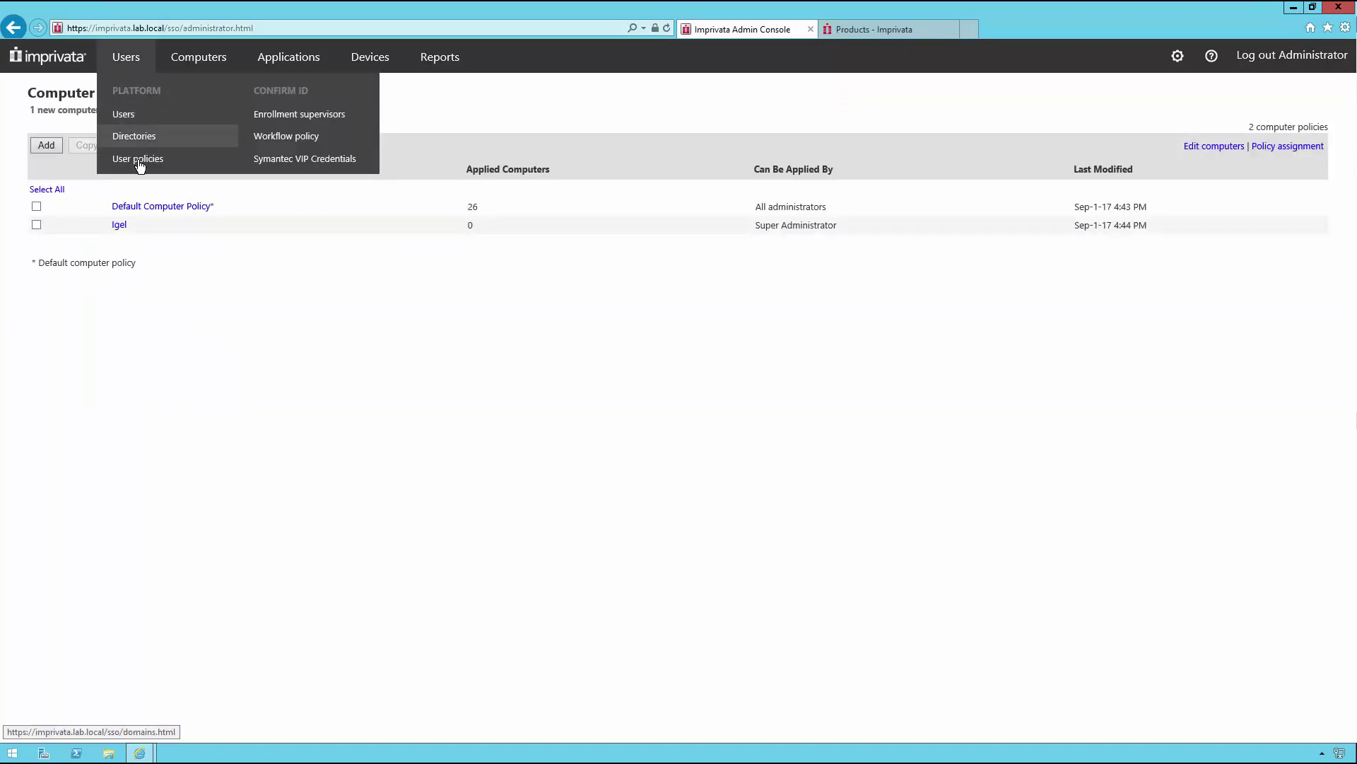
{"action": "left_click", "coordinate": [135, 159]}
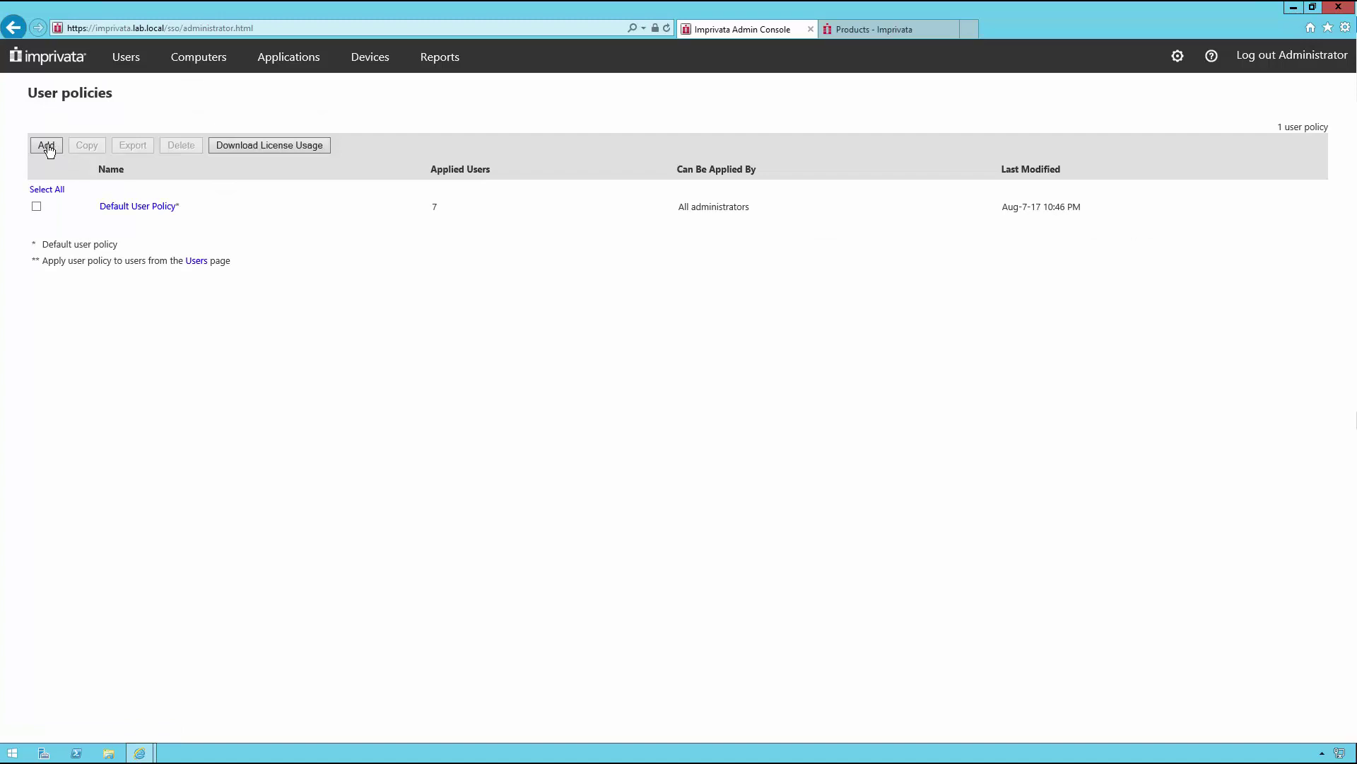
Step: Add user policy VDA with automated access to full VDI desktops and save it
{"action": "left_click", "coordinate": [51, 145]}
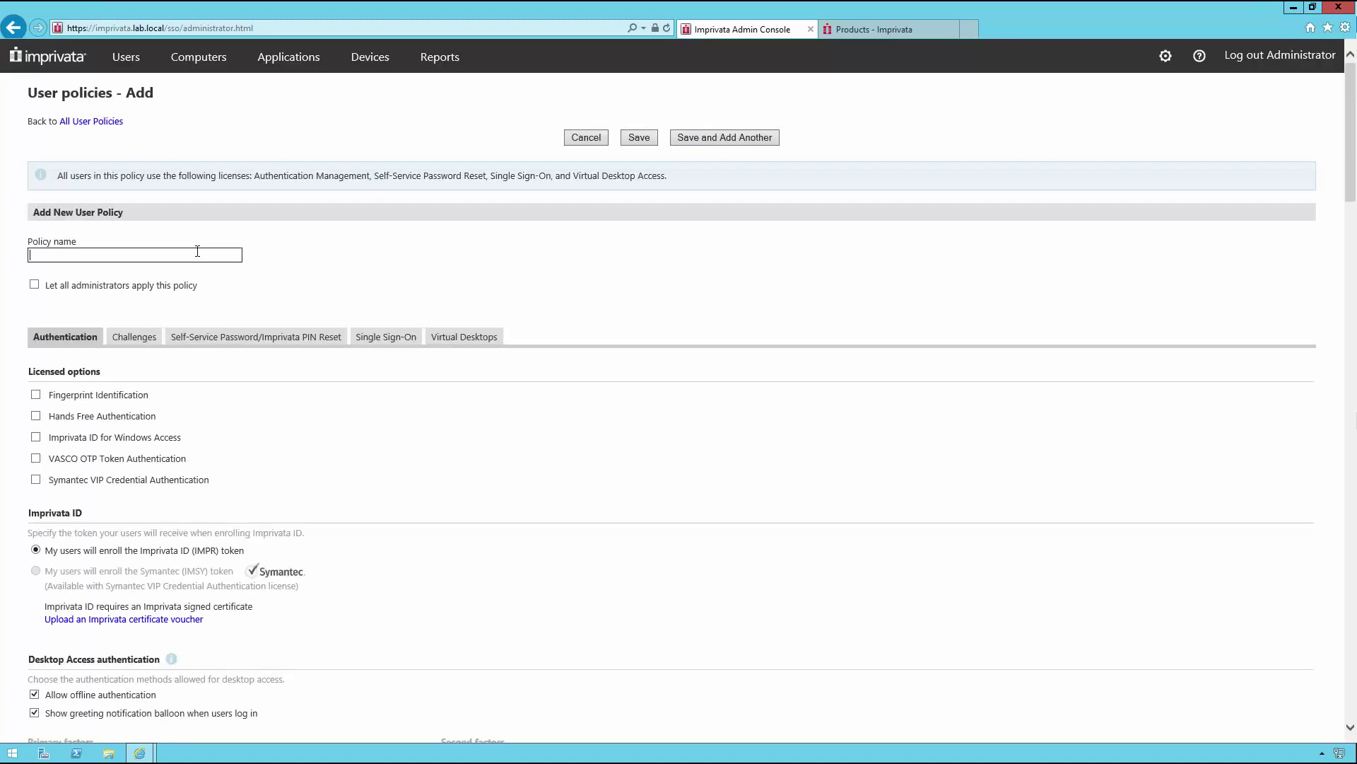
{"action": "type", "text": "VDA"}
{"action": "left_click", "coordinate": [486, 263]}
{"action": "left_click", "coordinate": [476, 344]}
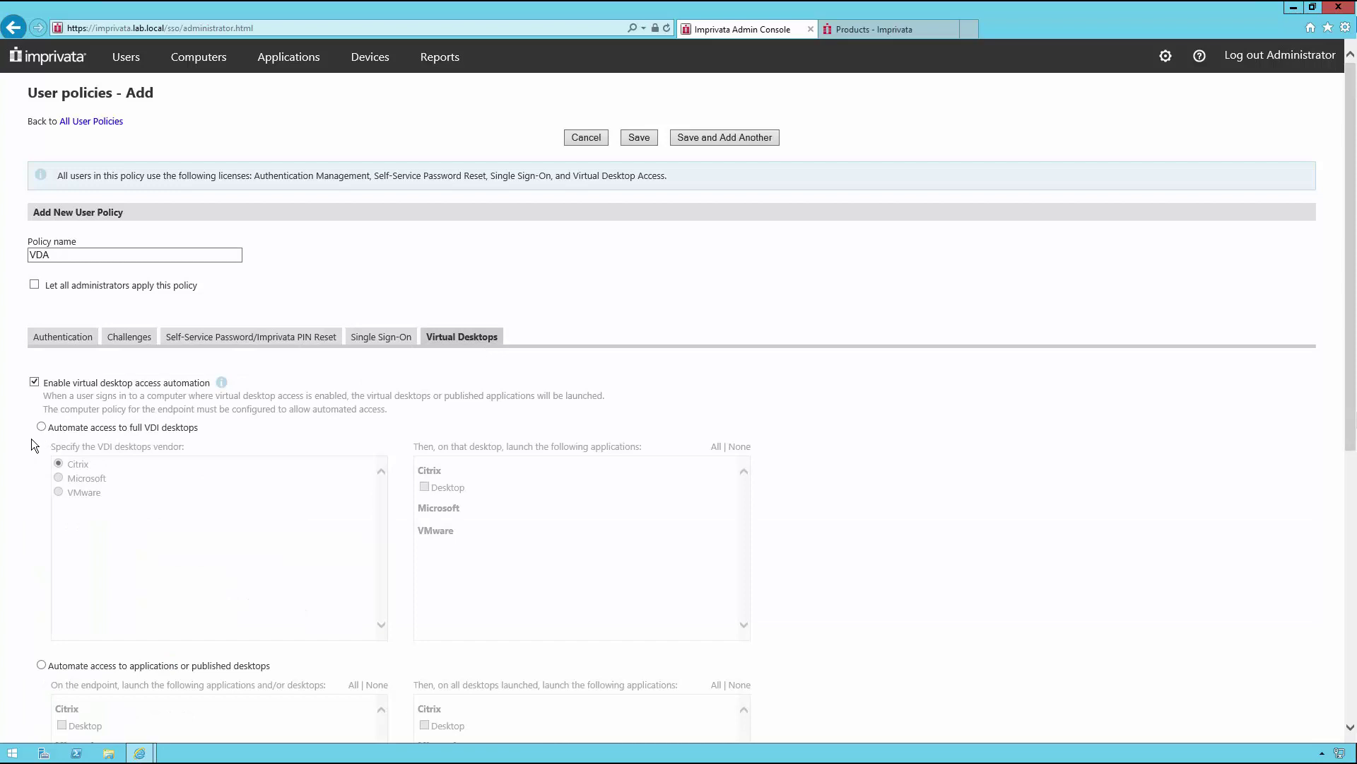
{"action": "scroll", "coordinate": [26, 440], "scroll_direction": "down", "scroll_amount": 5}
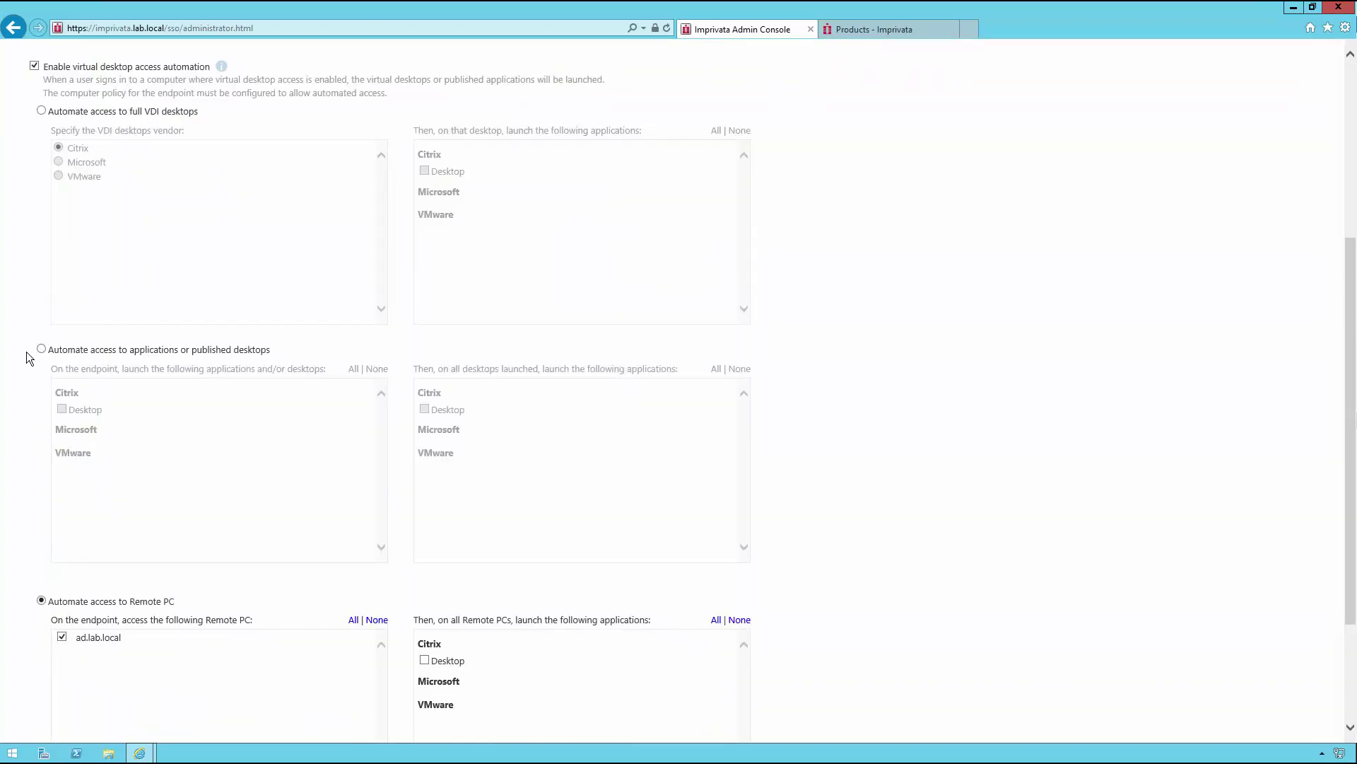
{"action": "left_click", "coordinate": [41, 111]}
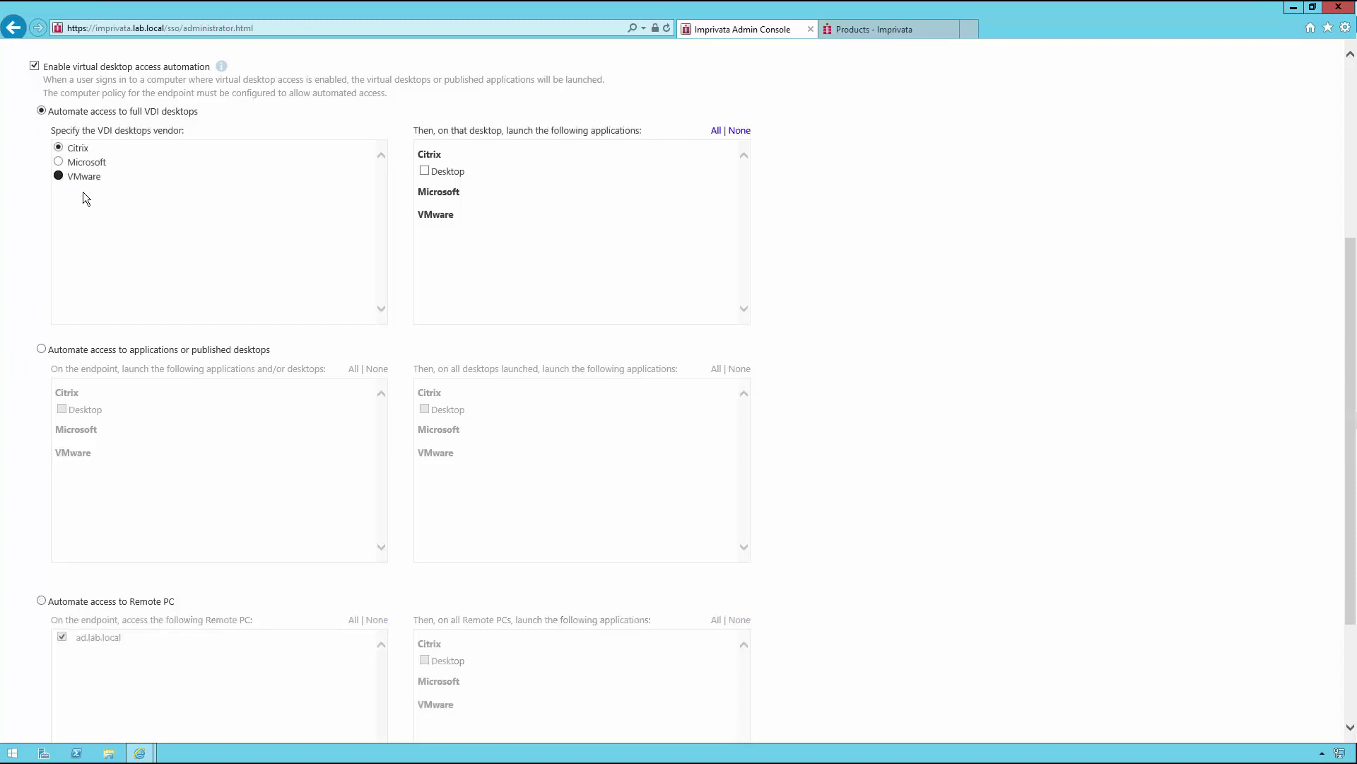
{"action": "scroll", "coordinate": [523, 196], "scroll_direction": "up", "scroll_amount": 5}
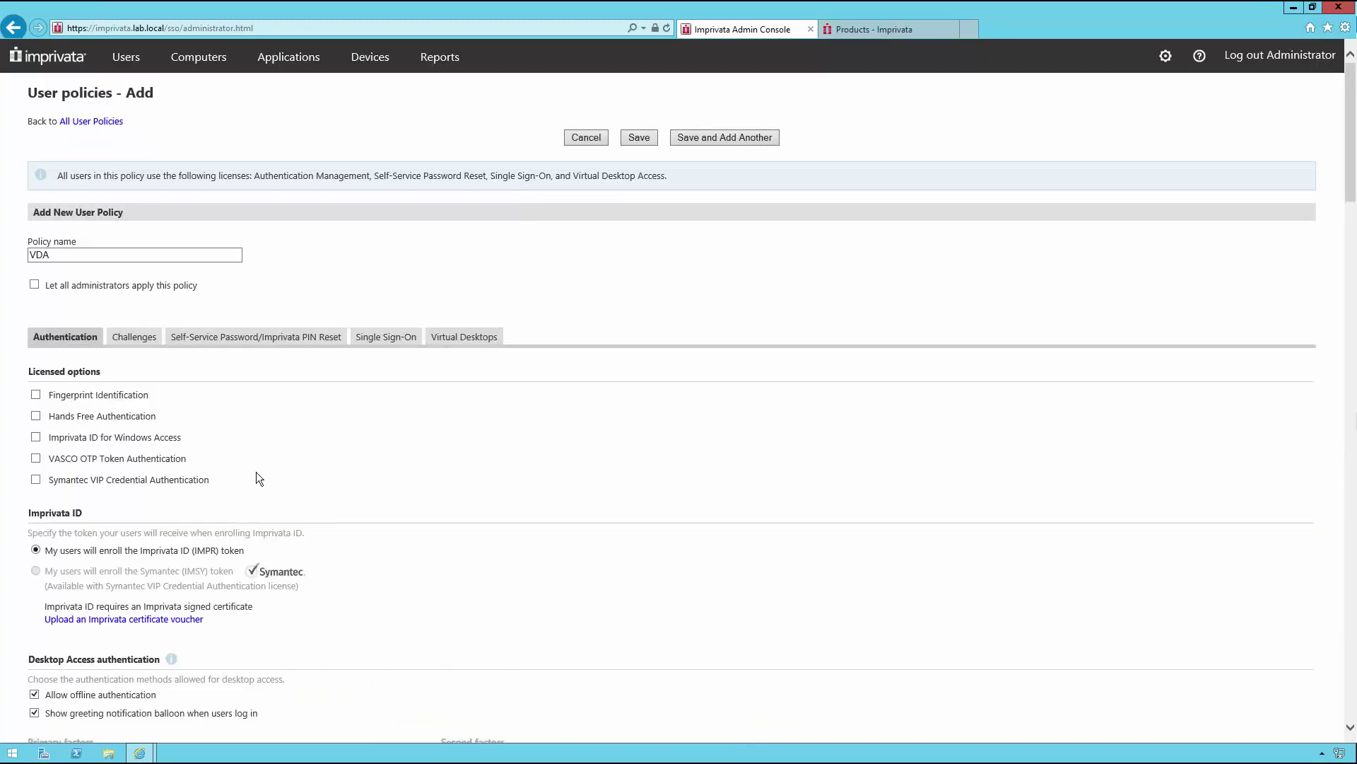
{"action": "scroll", "coordinate": [447, 440], "scroll_direction": "down", "scroll_amount": 3}
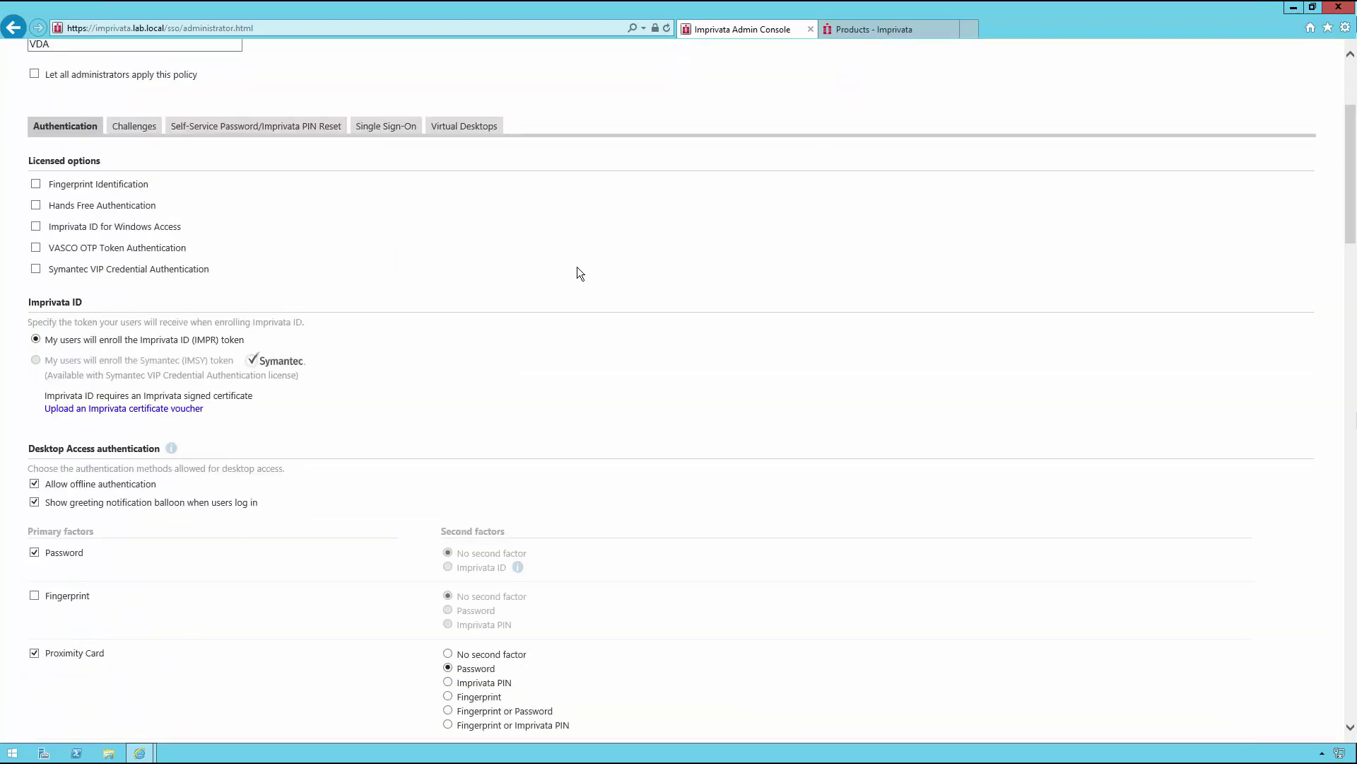
{"action": "scroll", "coordinate": [577, 269], "scroll_direction": "up", "scroll_amount": 3}
{"action": "left_click", "coordinate": [640, 138]}
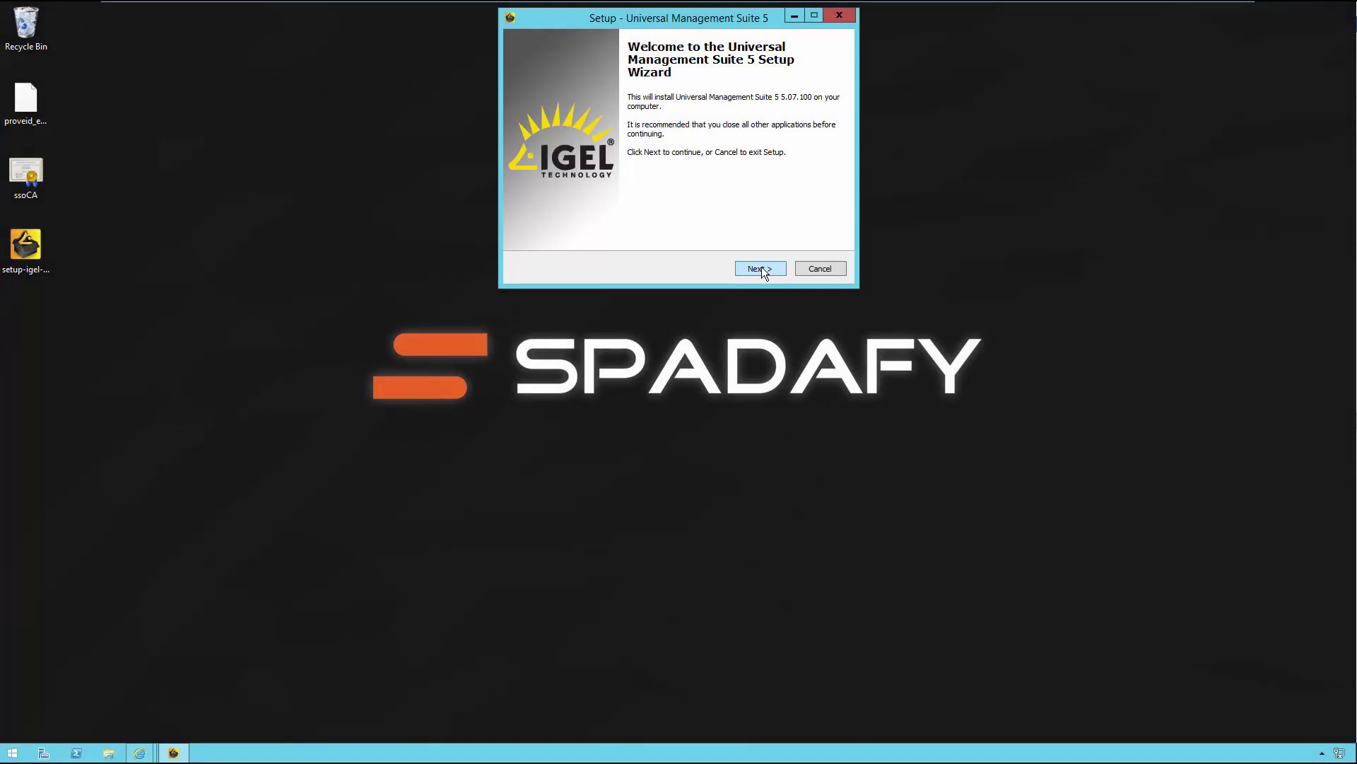
Step: Accept the licence and keep default location, Standard UMS with embedded database, and data directory
{"action": "left_click", "coordinate": [761, 269]}
{"action": "left_click", "coordinate": [586, 224]}
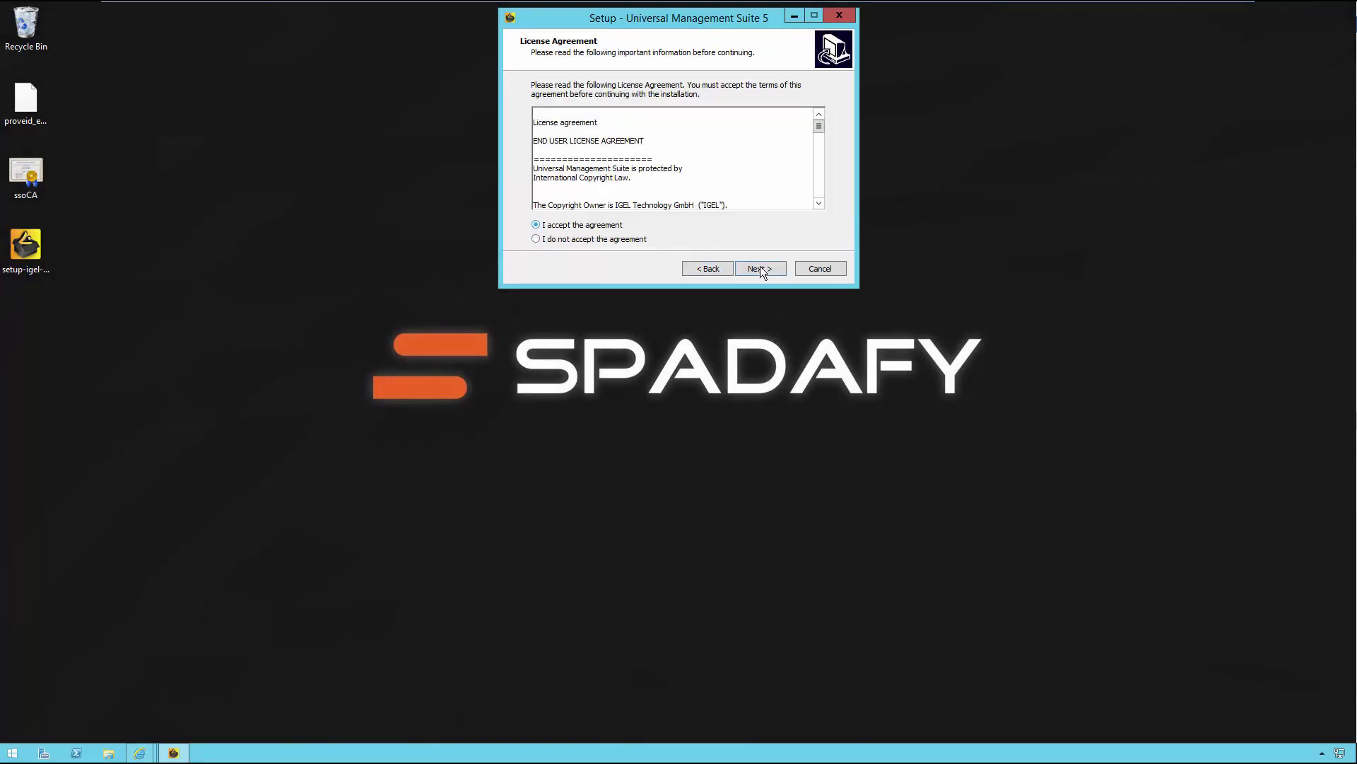
{"action": "key", "text": "Return"}
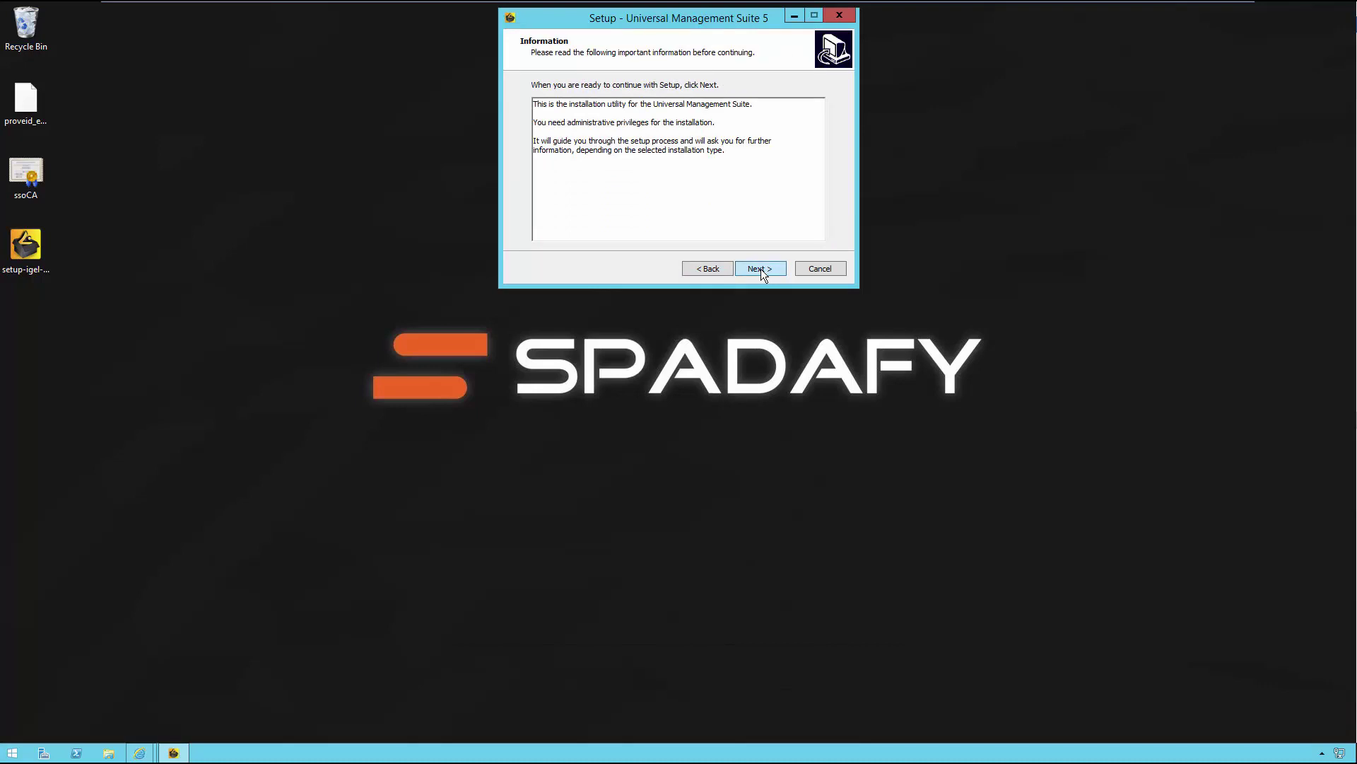
{"action": "left_click", "coordinate": [760, 269]}
{"action": "left_click", "coordinate": [761, 269]}
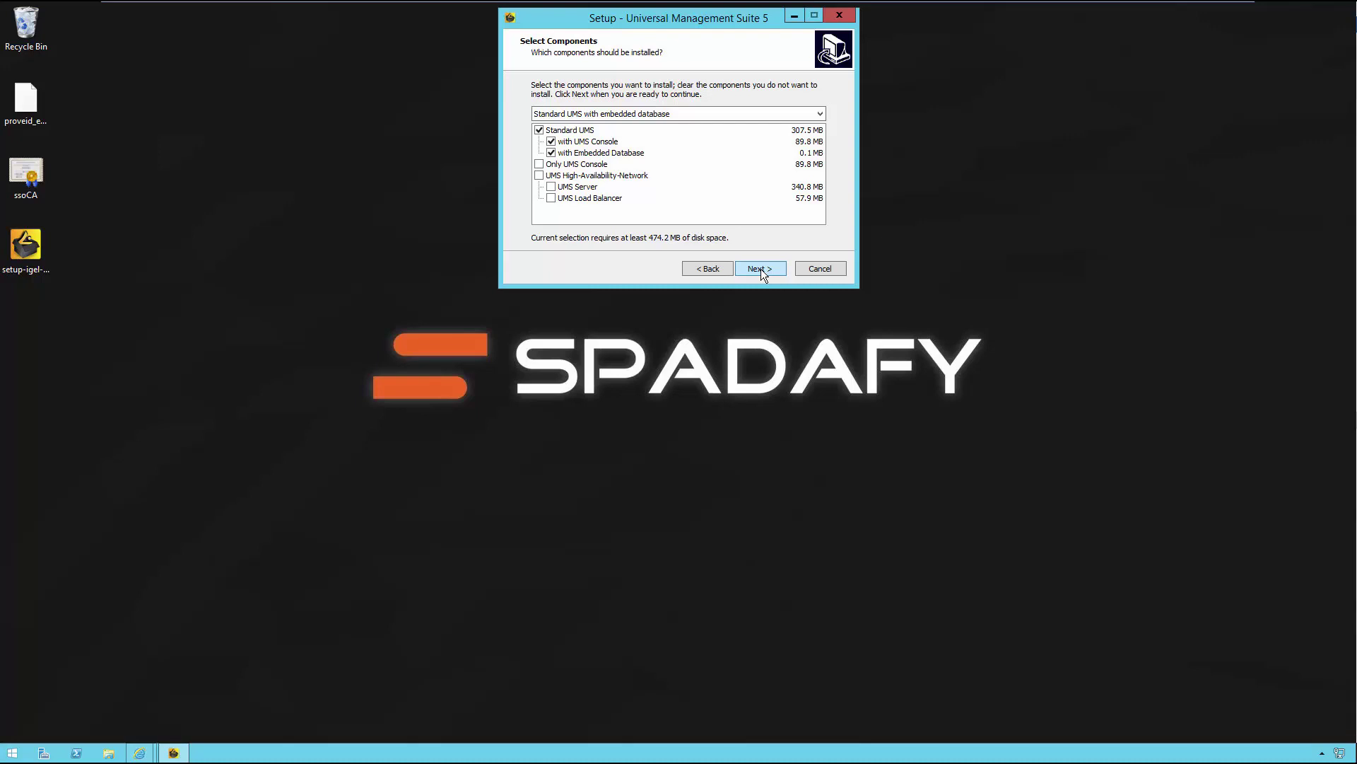
{"action": "left_click", "coordinate": [761, 269]}
{"action": "left_click", "coordinate": [760, 269]}
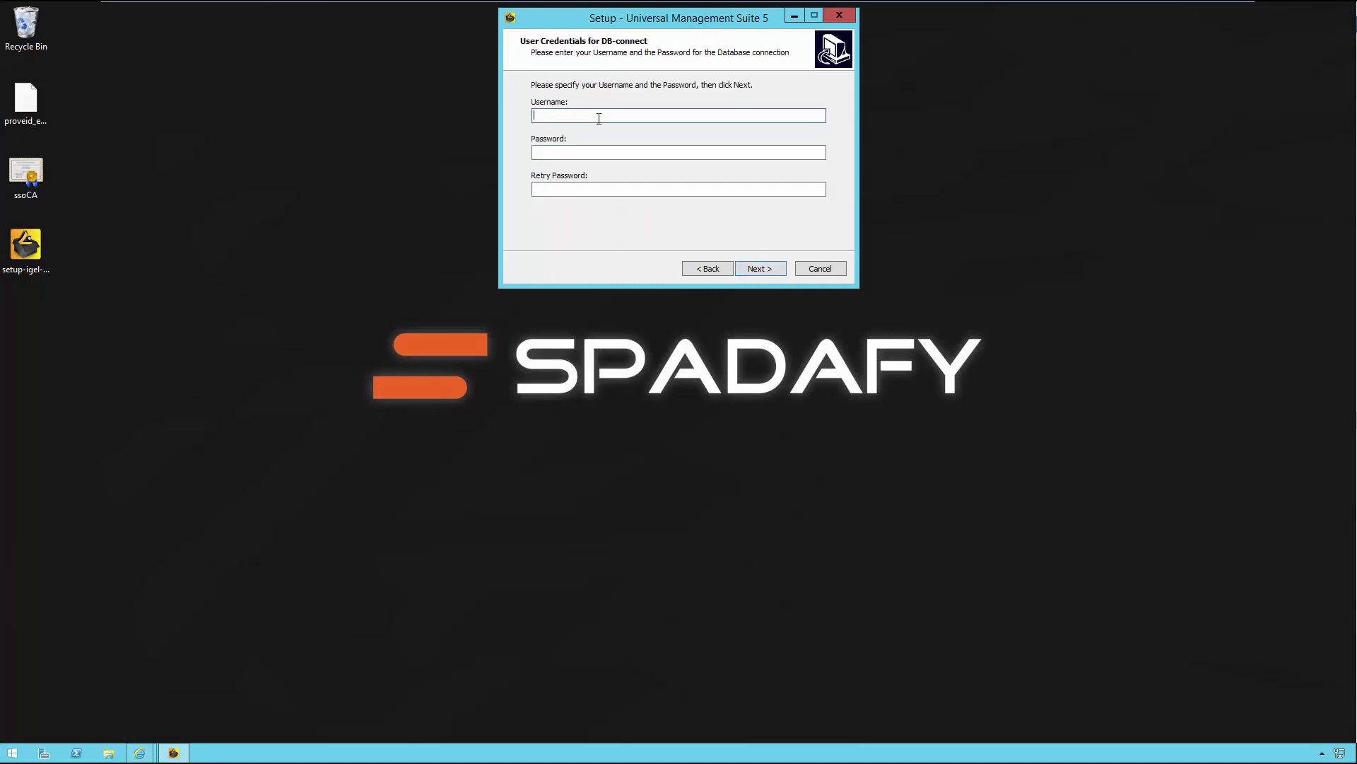
Step: Enter the database username and password, install UMS 5, and finish the wizard
{"action": "type", "text": "admin"}
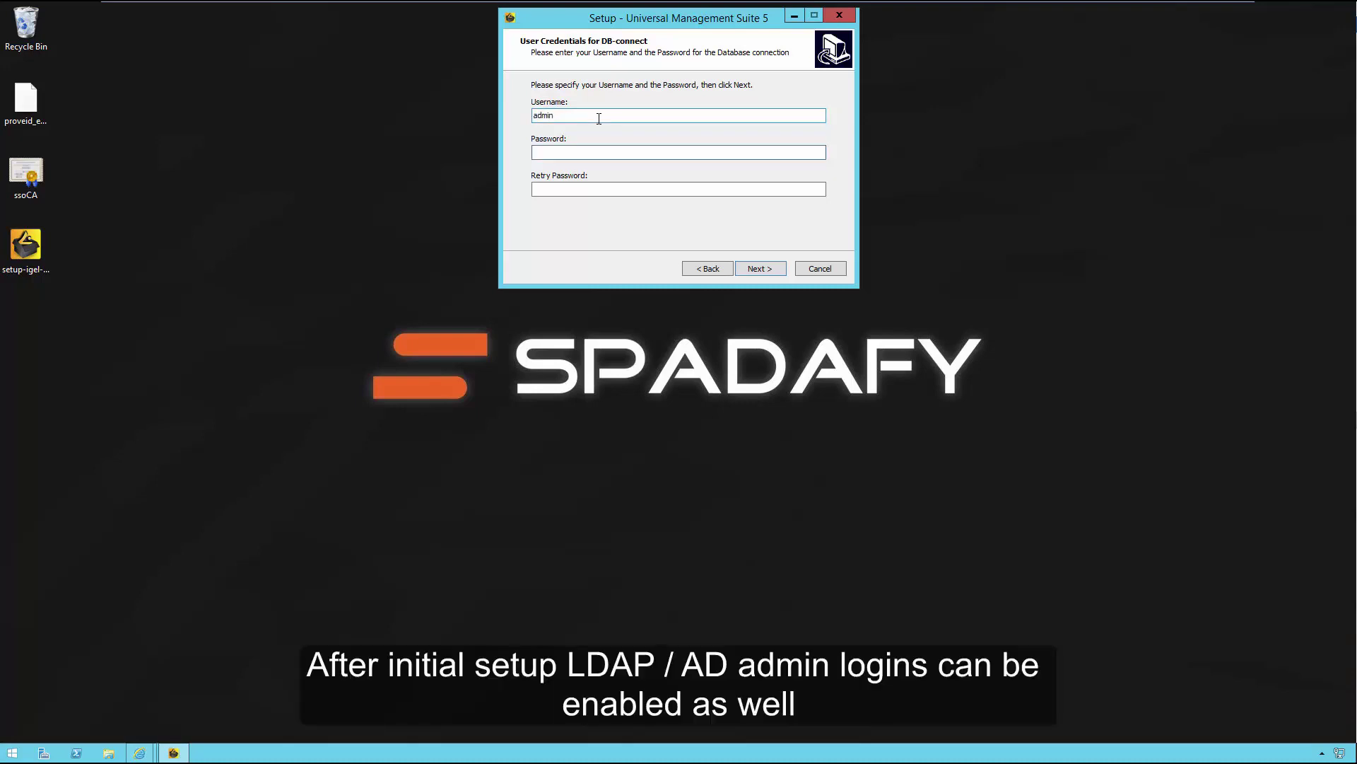
{"action": "type", "text": "*******"}
{"action": "key", "text": "Tab"}
{"action": "type", "text": "*******"}
{"action": "left_click", "coordinate": [753, 272]}
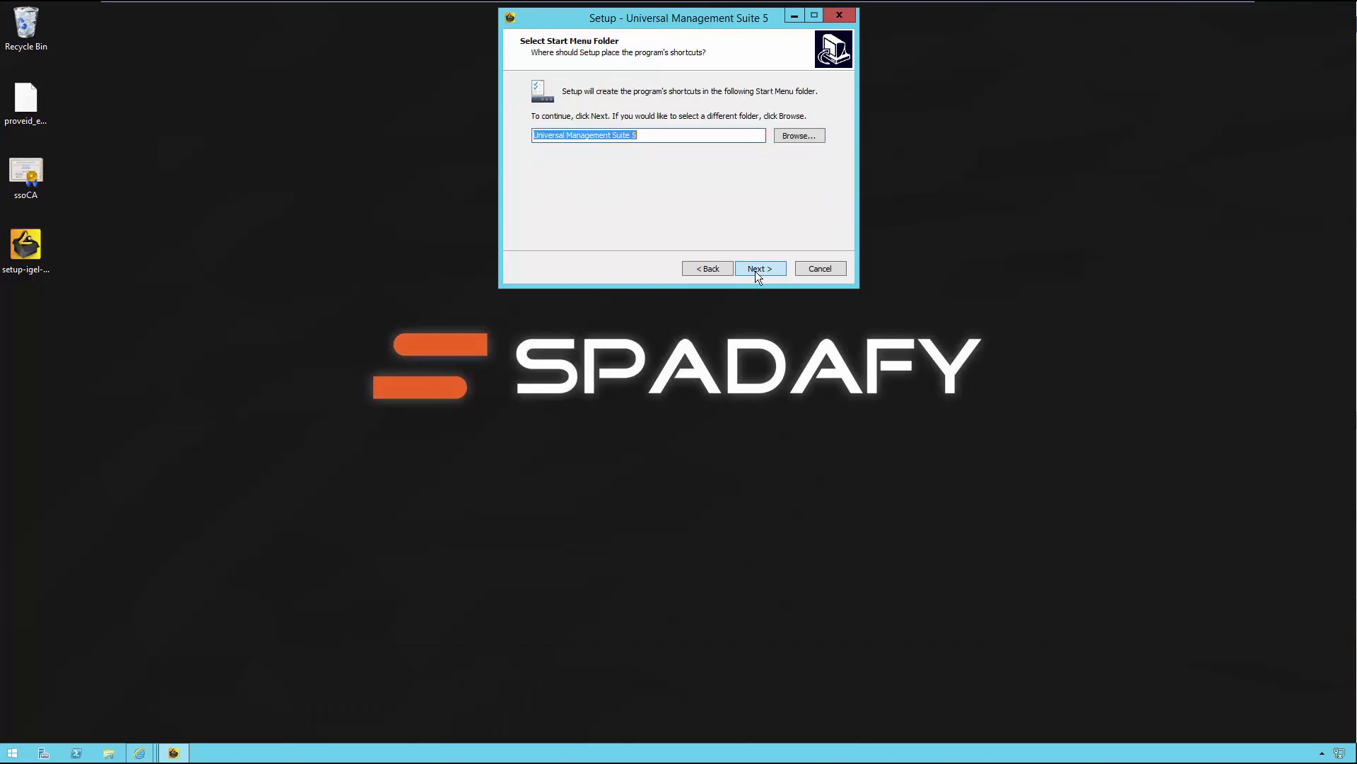
{"action": "left_click", "coordinate": [755, 270]}
{"action": "left_click", "coordinate": [756, 271]}
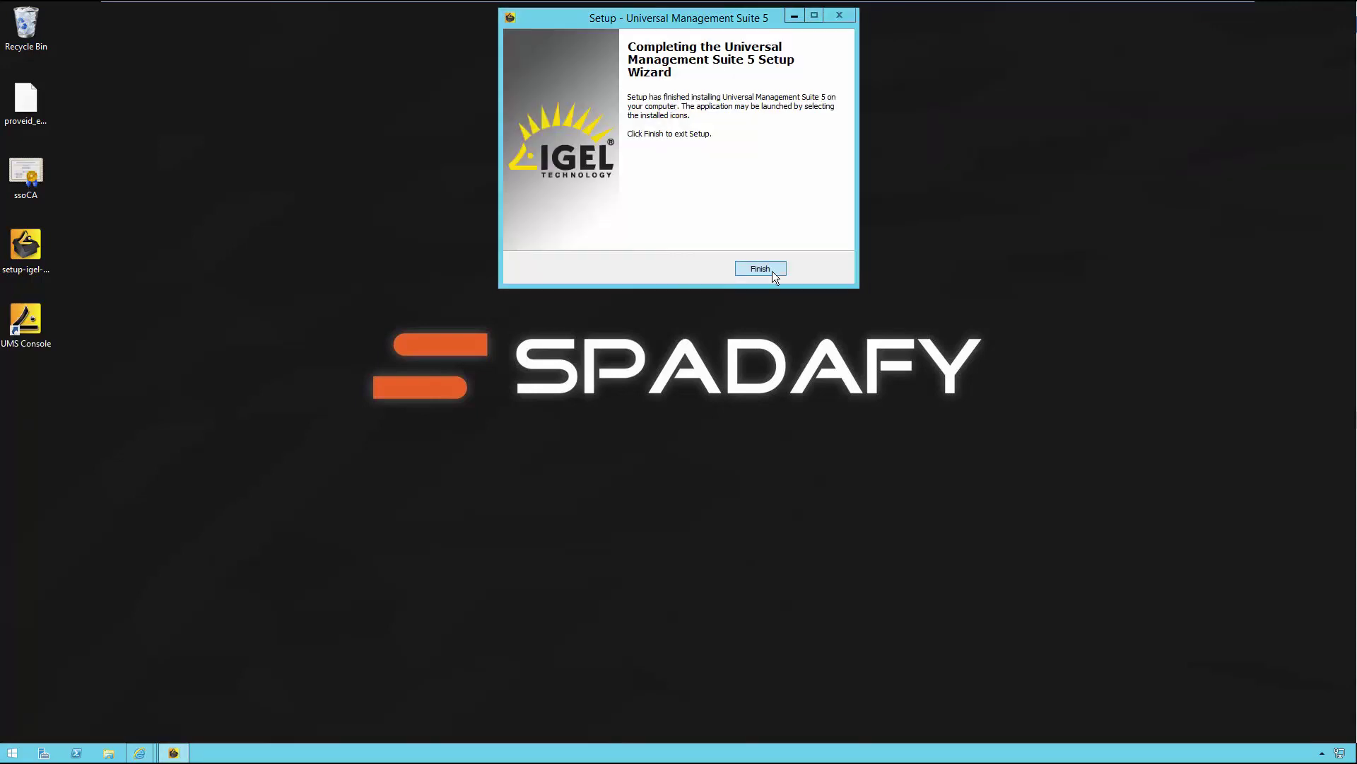
{"action": "left_click", "coordinate": [763, 268]}
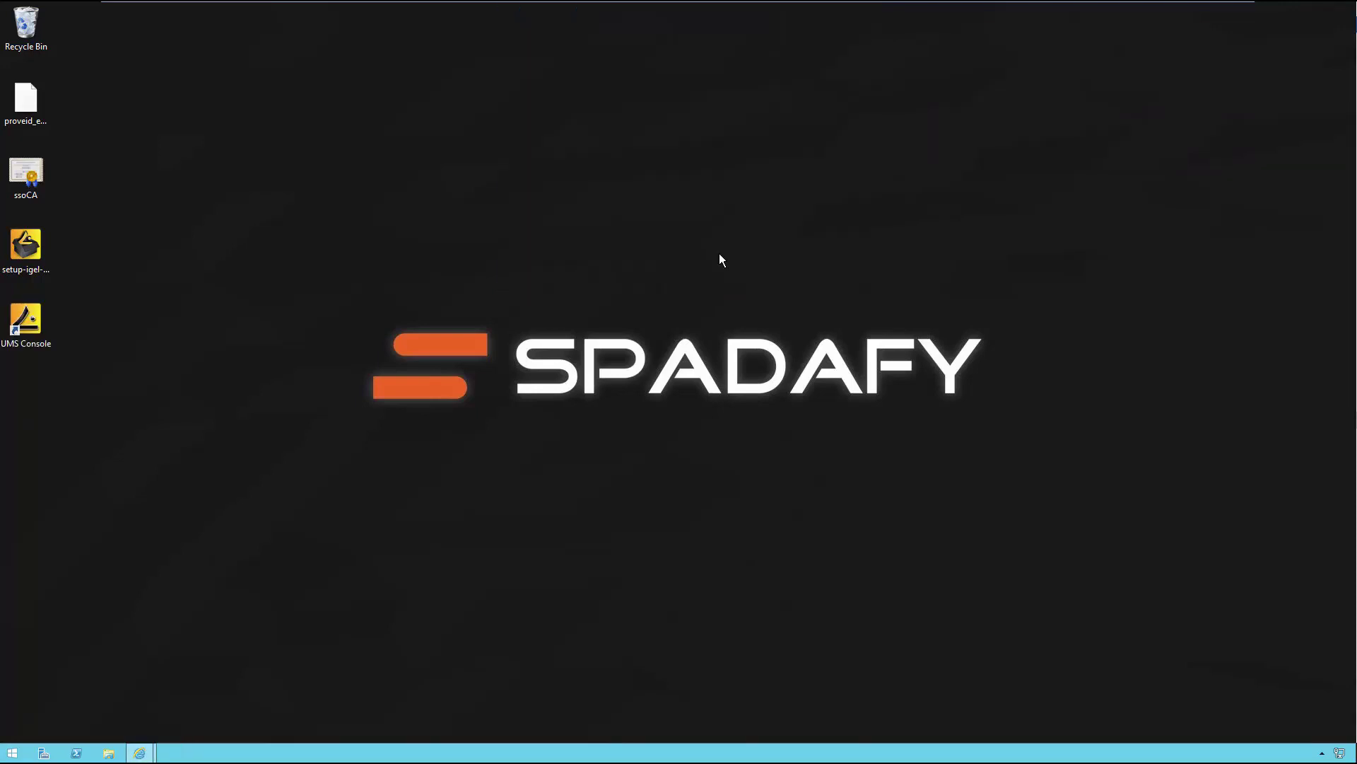
Step: Launch the UMS Console and connect to localhost:8443 with the admin password
{"action": "double_click", "coordinate": [26, 322]}
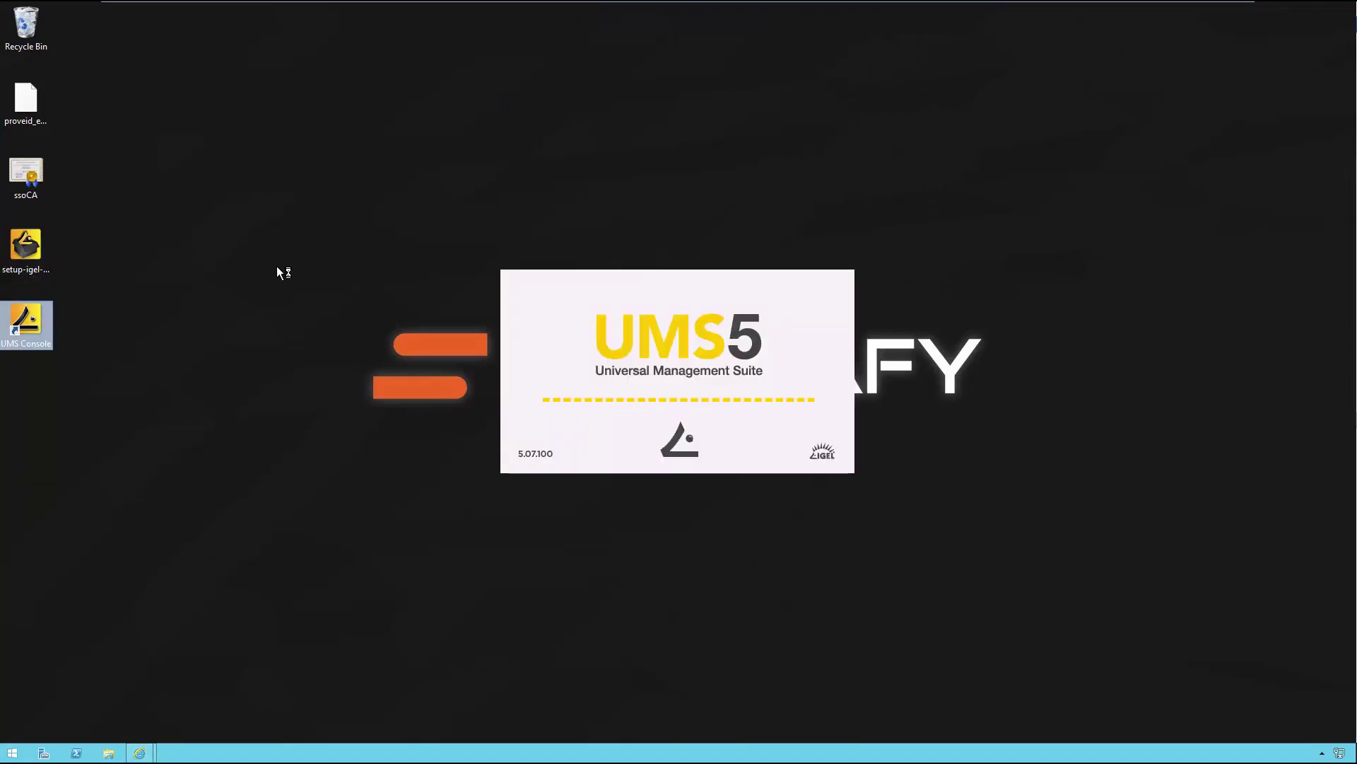
{"action": "type", "text": "*******"}
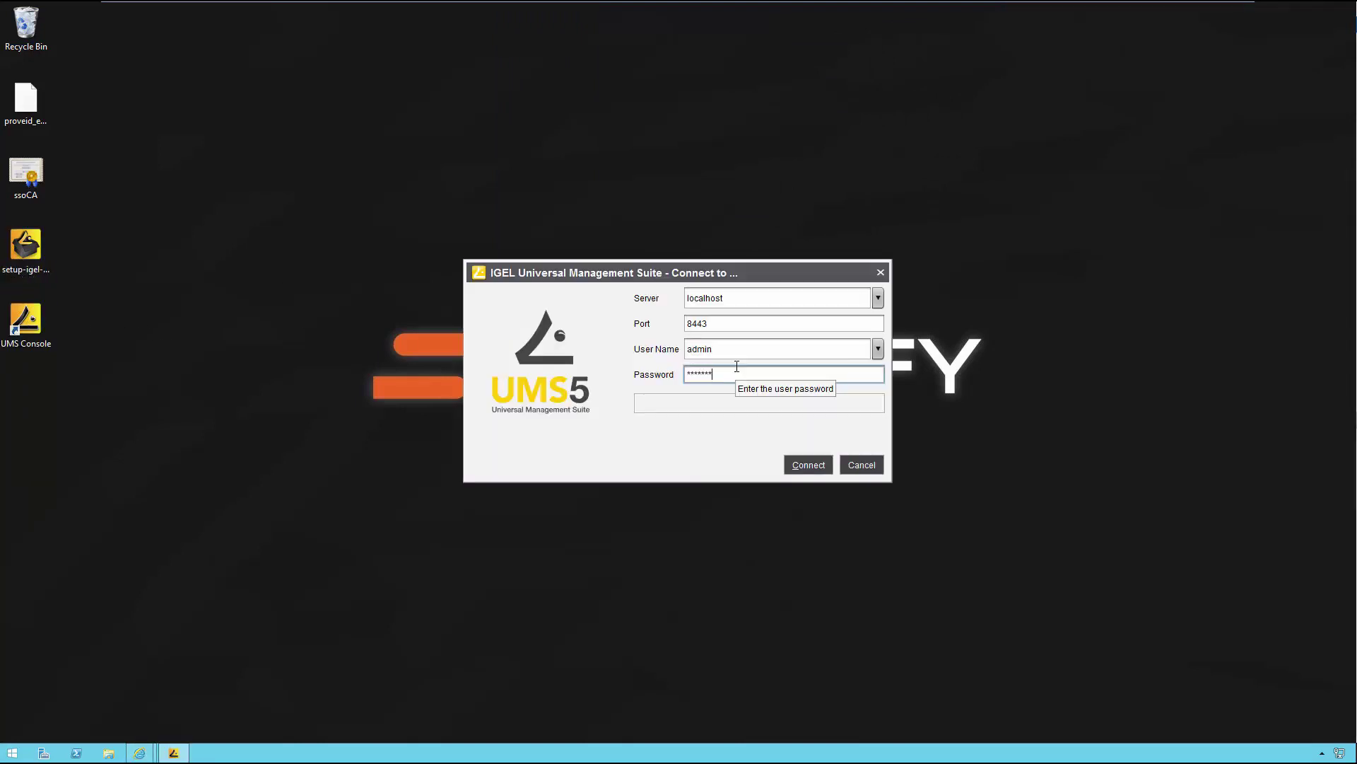
{"action": "left_click", "coordinate": [803, 472]}
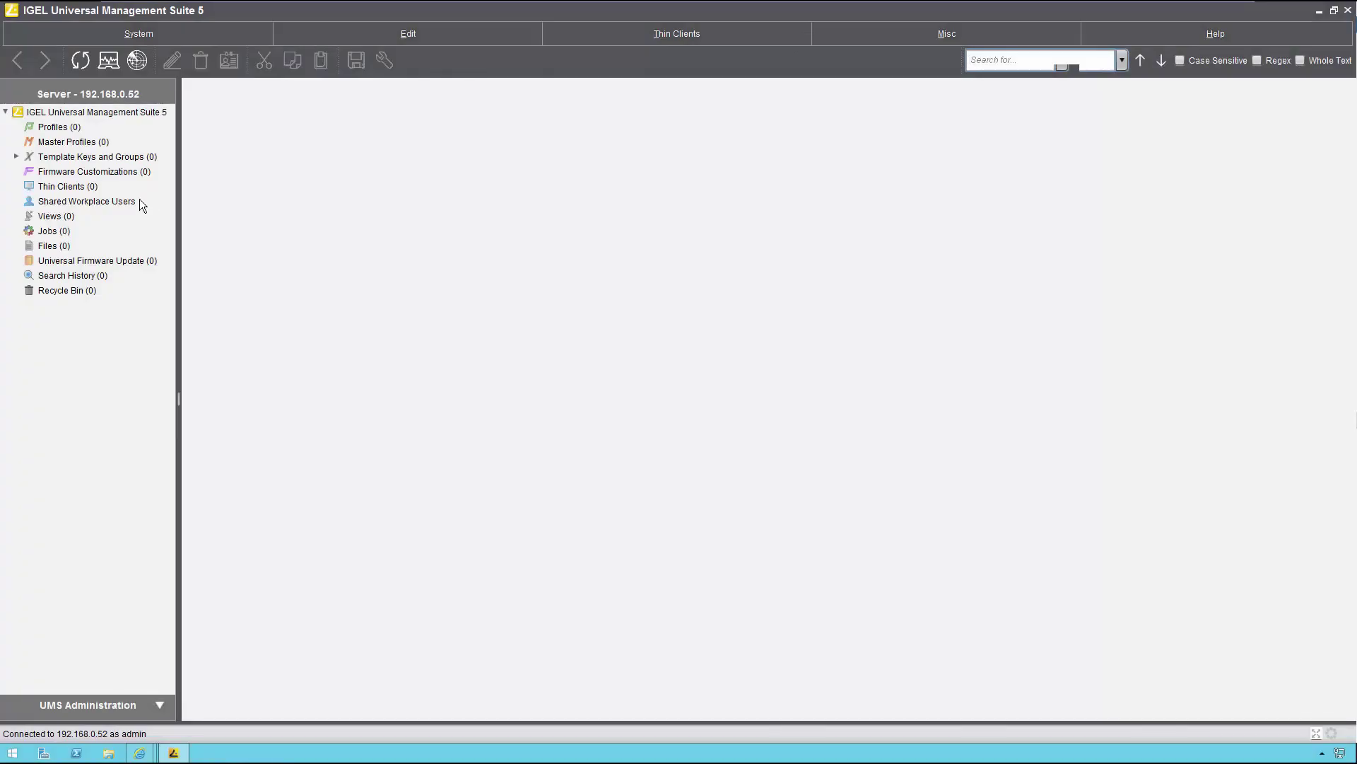
Step: Scan the IP range 192.168.0.126–192.168.0.127 for thin clients
{"action": "left_click", "coordinate": [66, 186]}
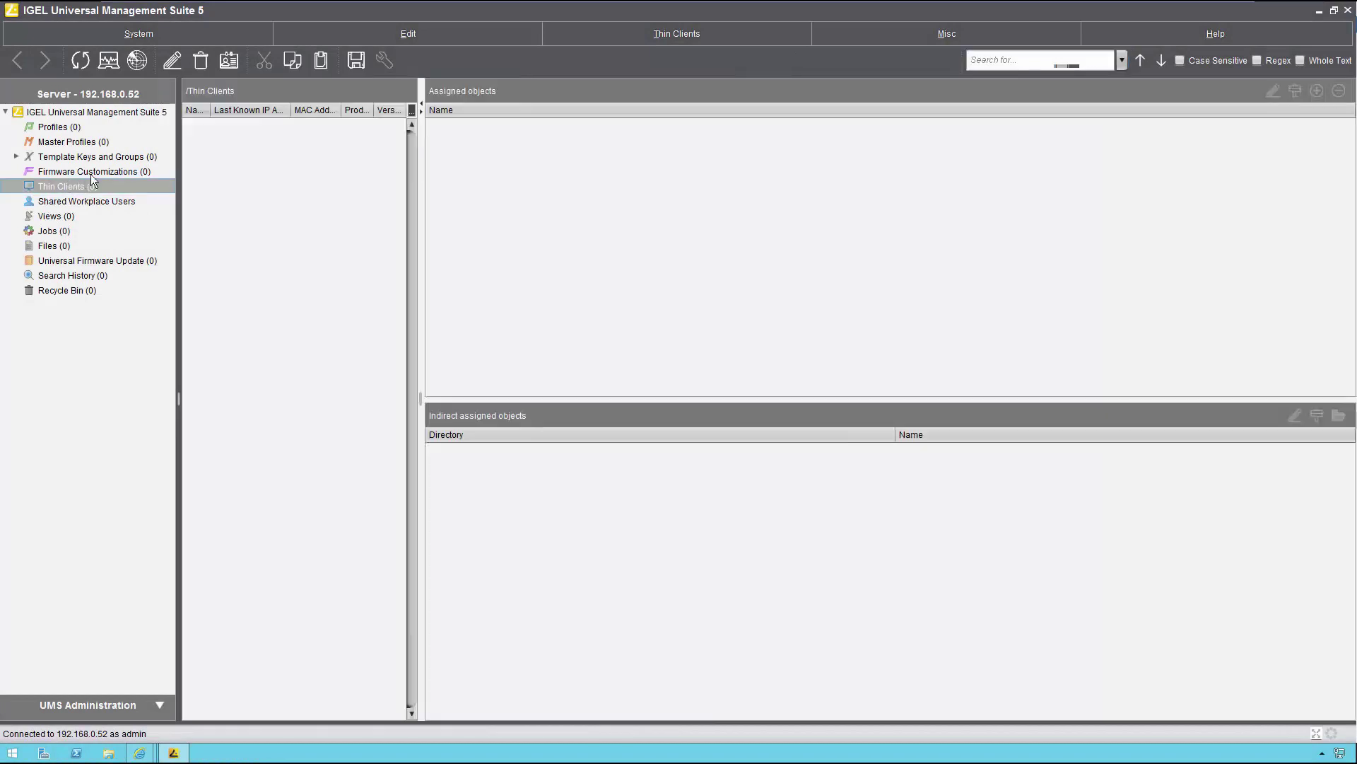
{"action": "left_click", "coordinate": [138, 61]}
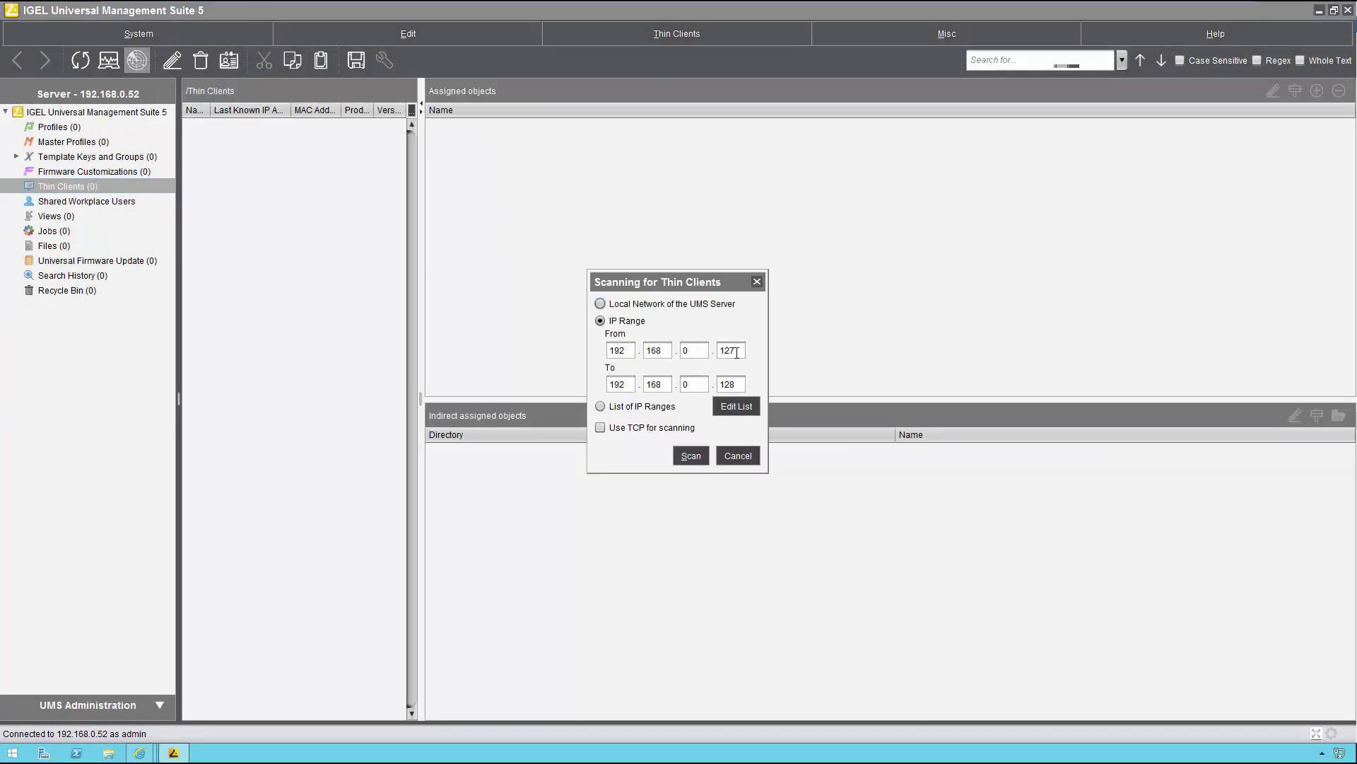
{"action": "double_click", "coordinate": [735, 350]}
{"action": "left_click", "coordinate": [737, 348]}
{"action": "type", "text": "6"}
{"action": "double_click", "coordinate": [742, 387]}
{"action": "type", "text": "127"}
{"action": "left_click", "coordinate": [692, 455]}
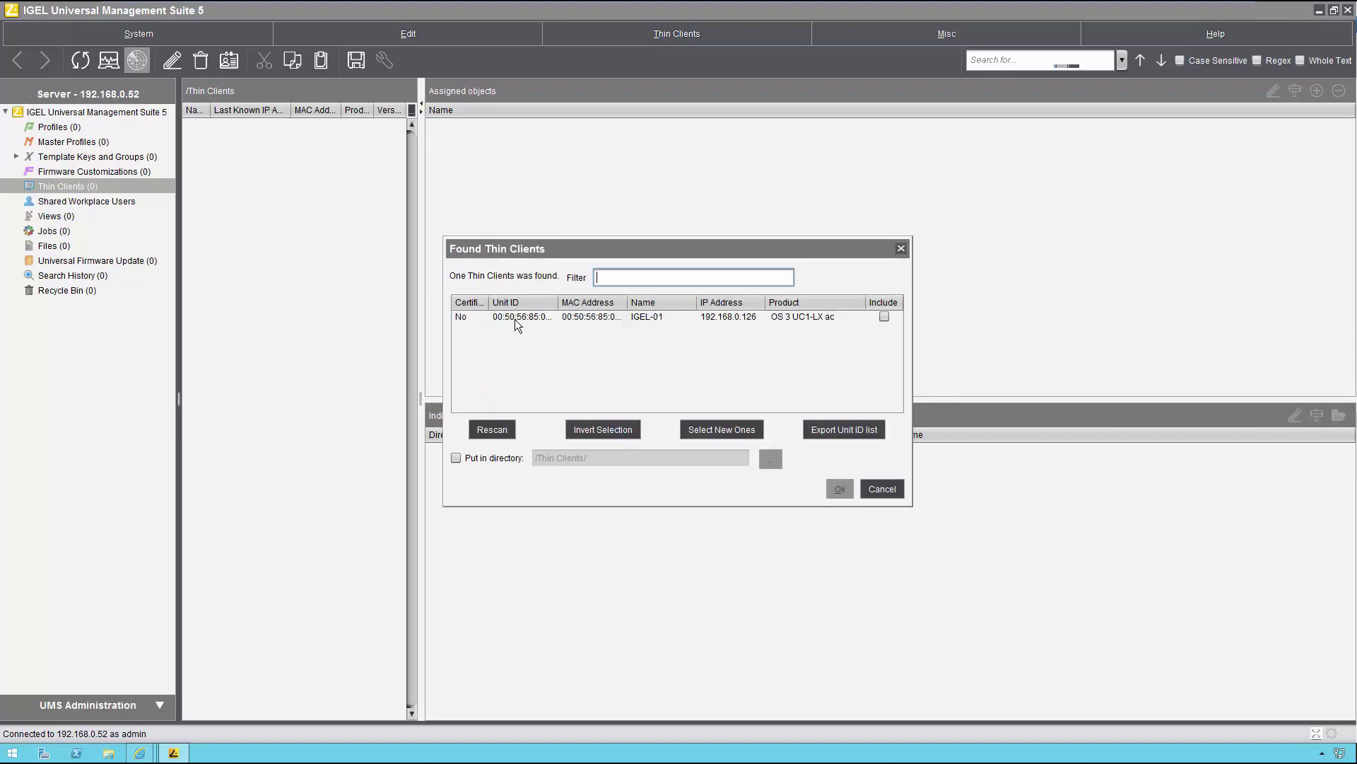
Step: Include the found IGEL-01 thin client and register it
{"action": "left_click", "coordinate": [517, 319]}
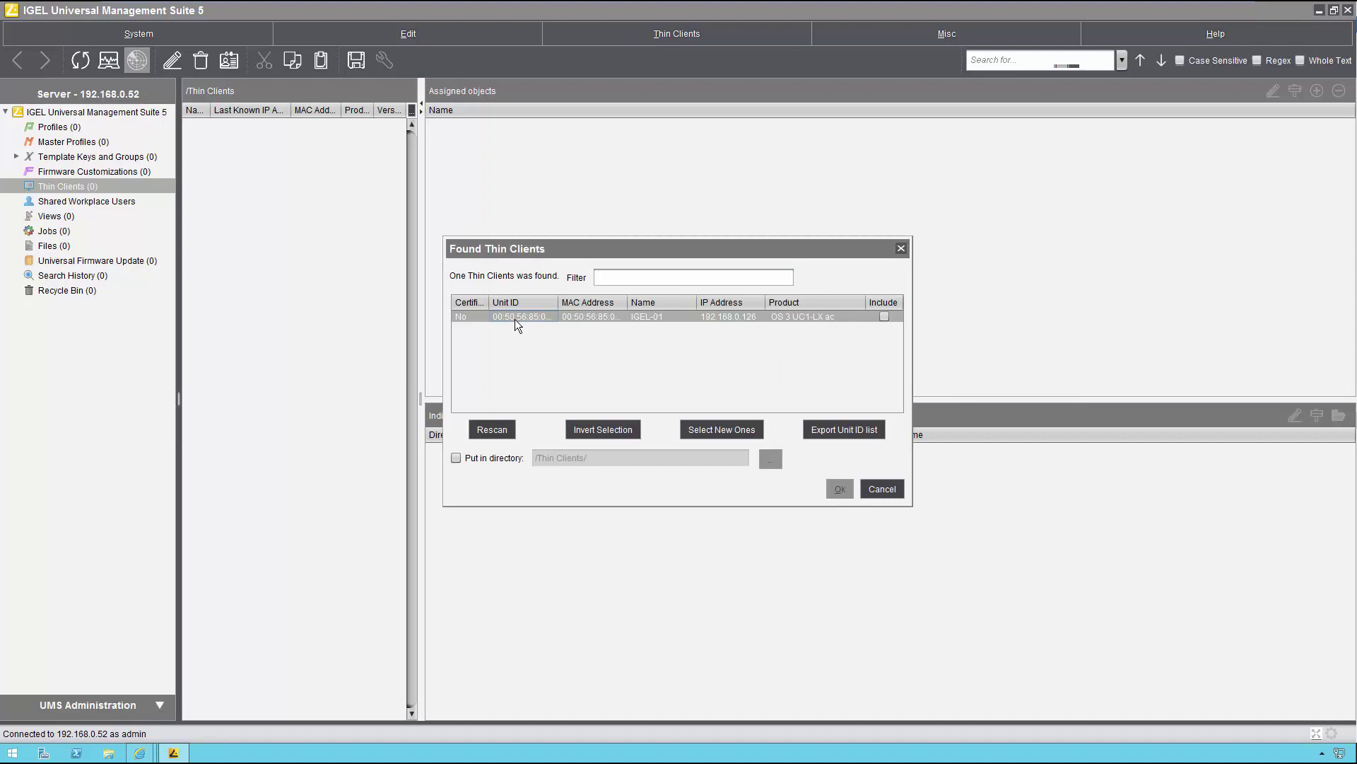
{"action": "left_click", "coordinate": [884, 317]}
{"action": "left_click", "coordinate": [838, 490]}
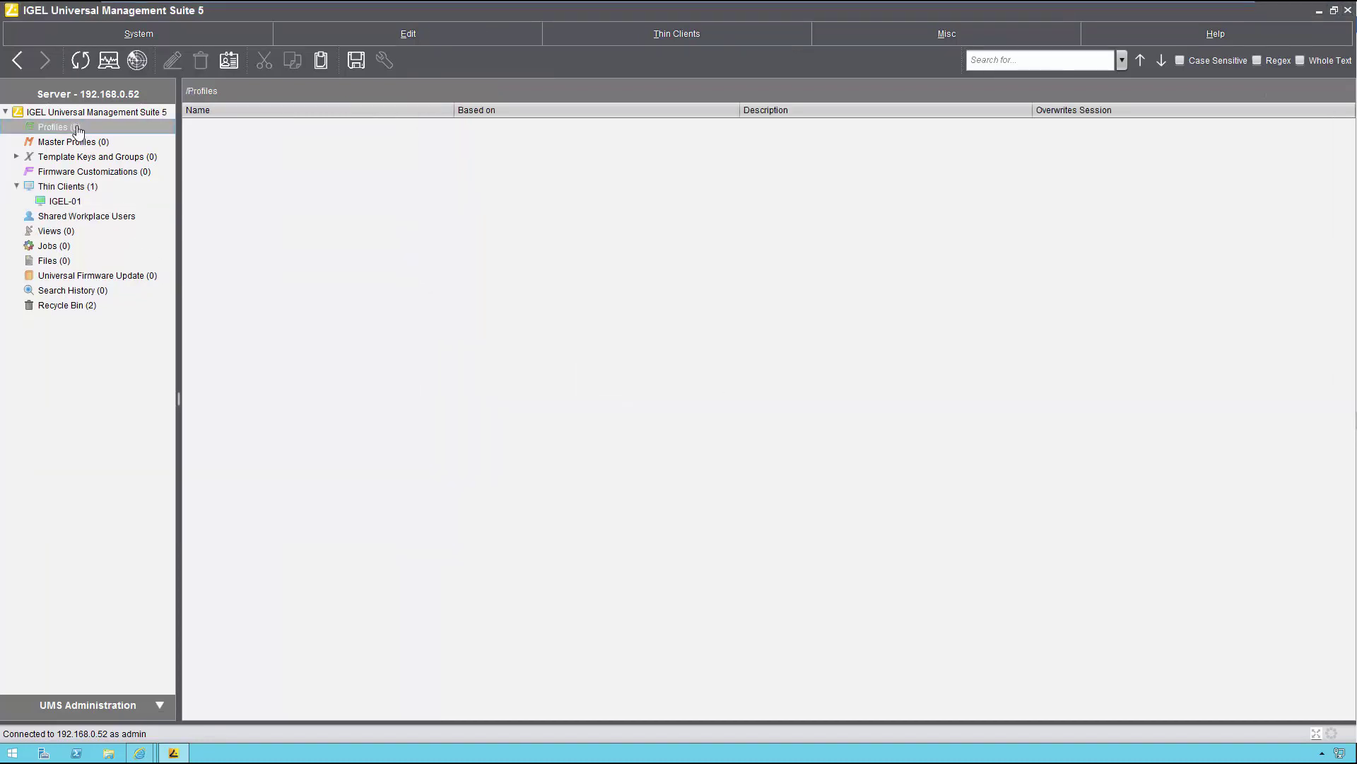
Step: Create a profile named 'Imprivata Session' with Overwrite Sessions enabled
{"action": "right_click", "coordinate": [76, 127]}
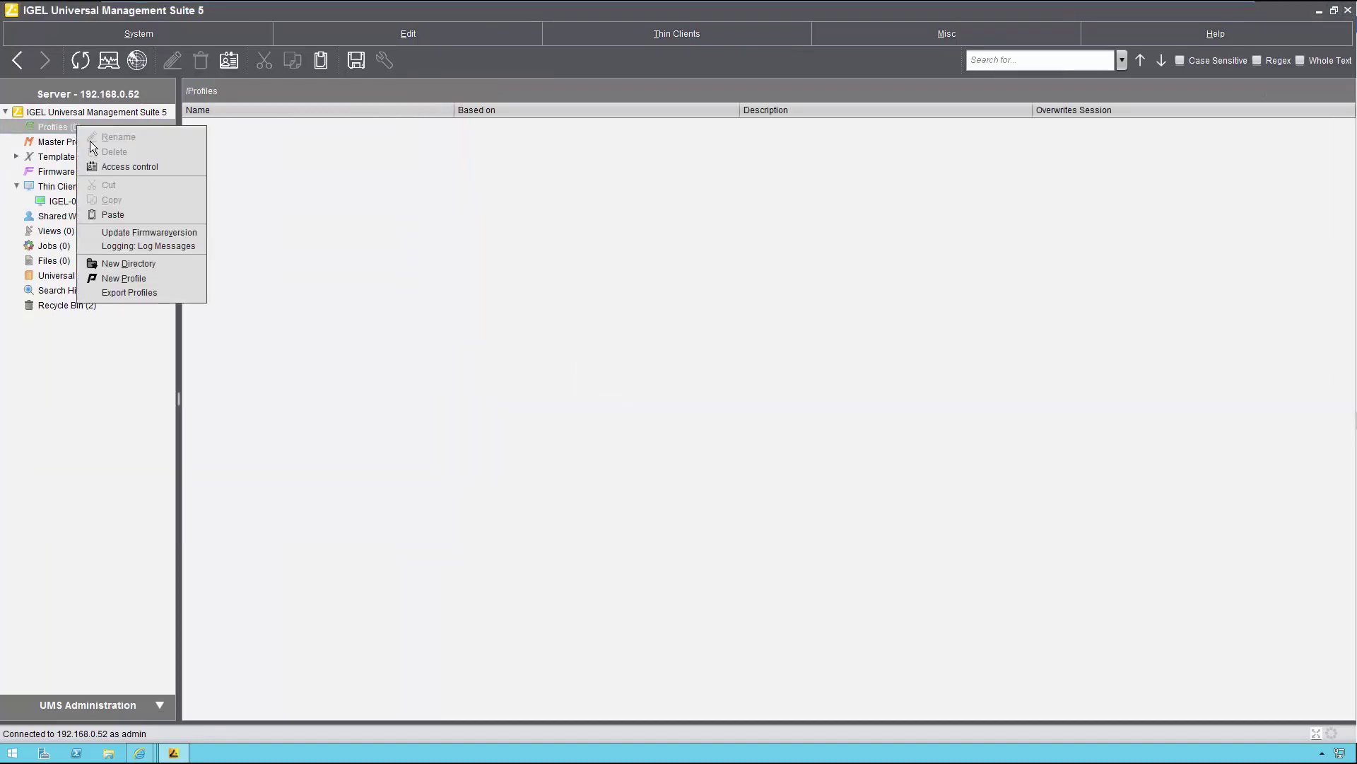
{"action": "left_click", "coordinate": [125, 278]}
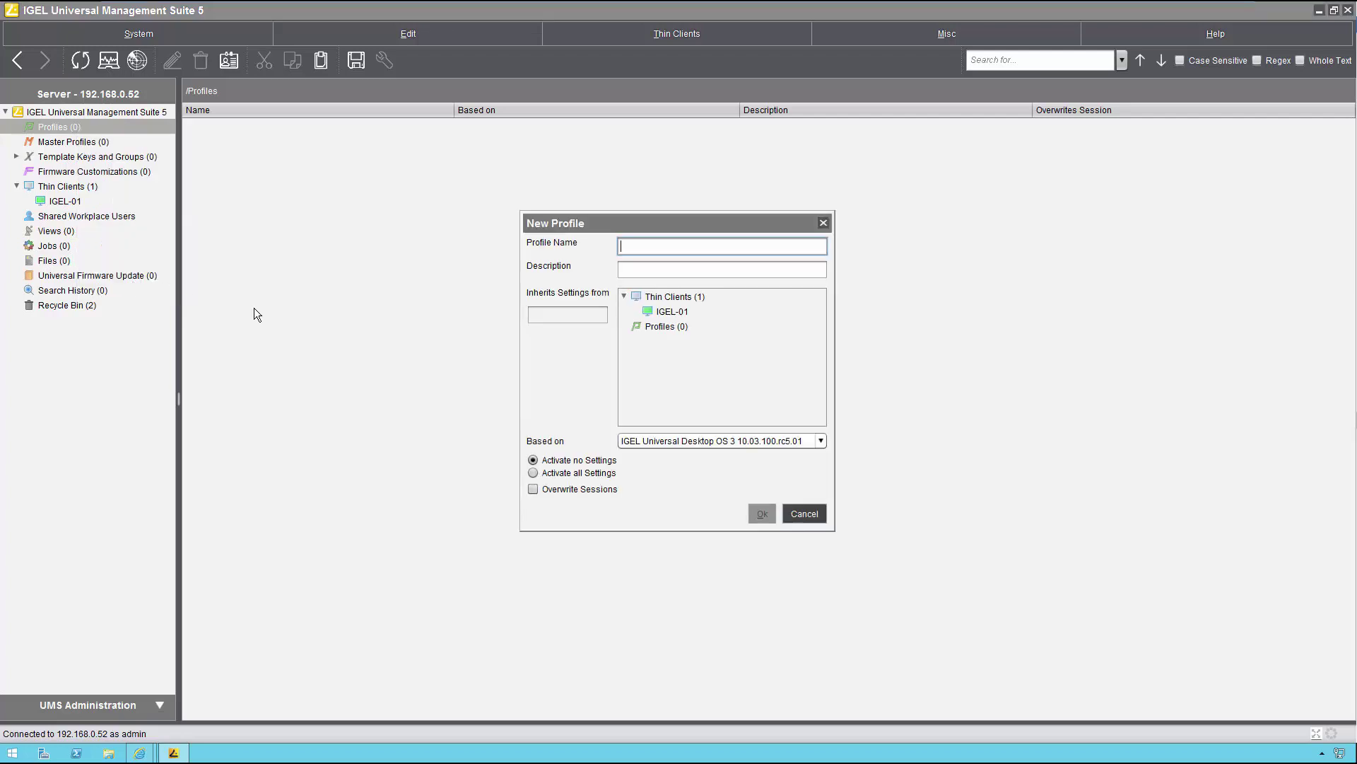
{"action": "type", "text": "Imprivata Session"}
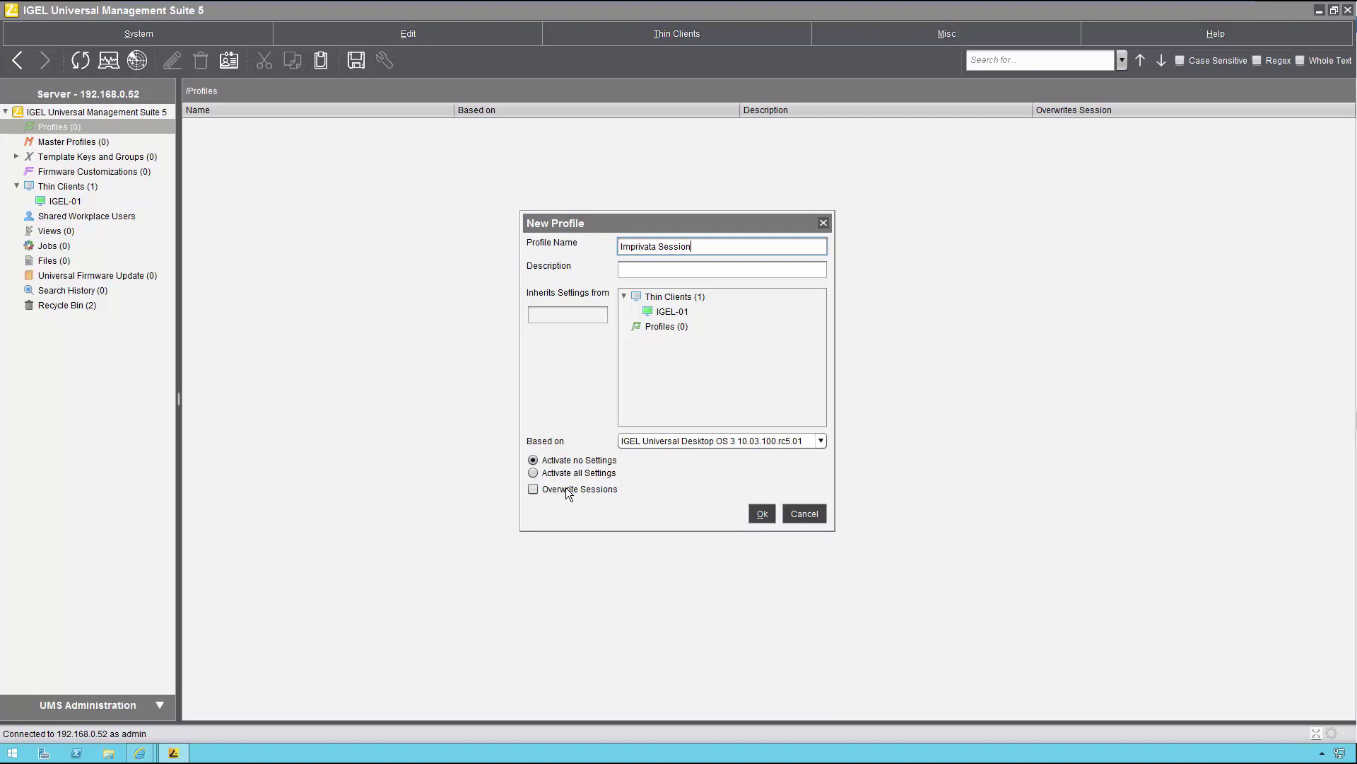
{"action": "left_click_drag", "start_coordinate": [570, 491], "coordinate": [704, 523]}
{"action": "left_click", "coordinate": [767, 512]}
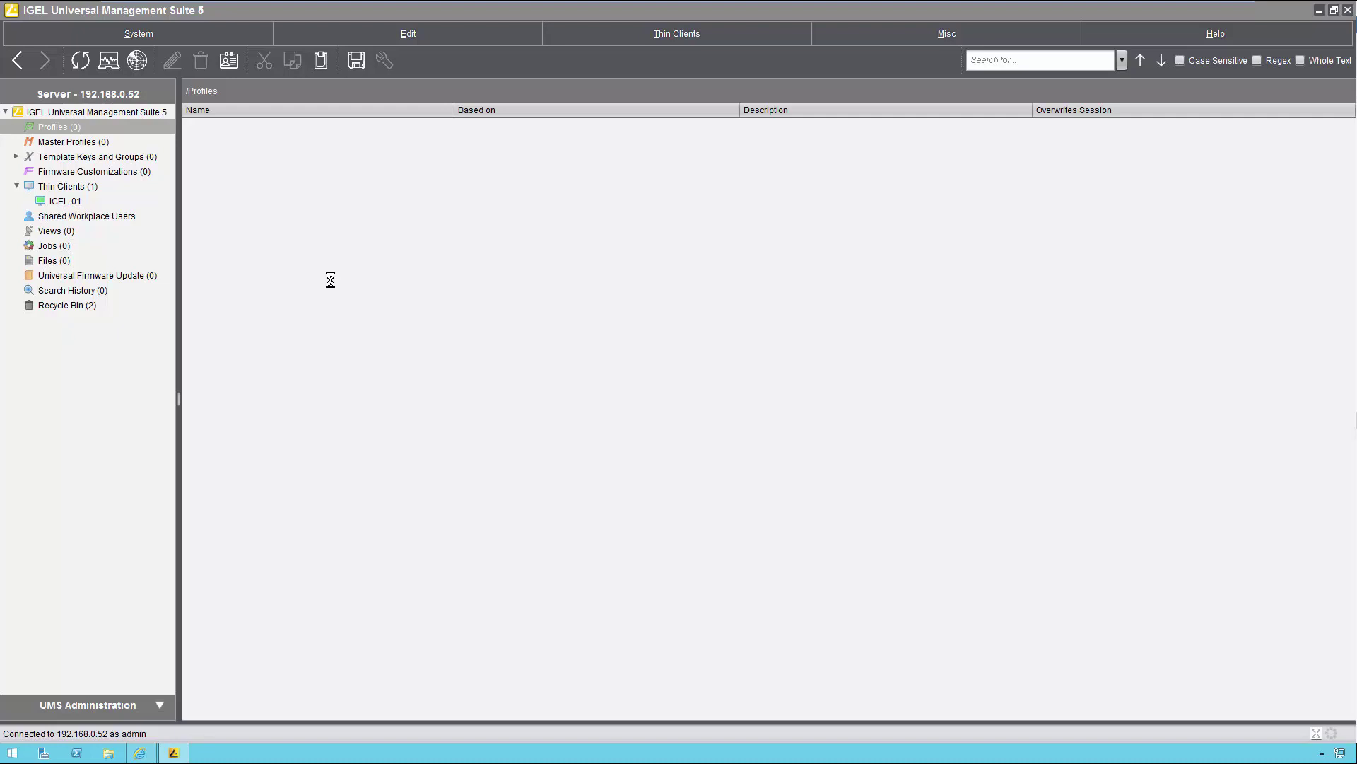
{"action": "left_click", "coordinate": [338, 251]}
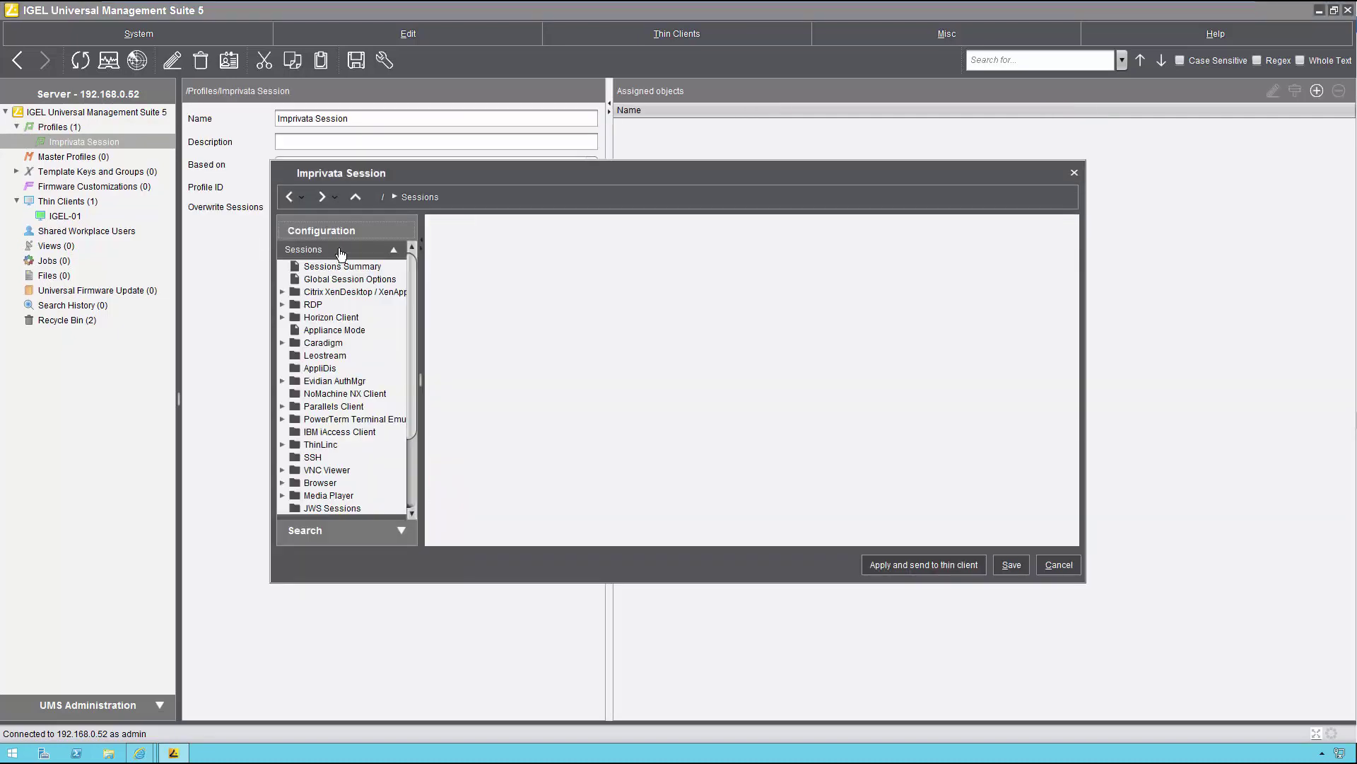
{"action": "left_click", "coordinate": [348, 331]}
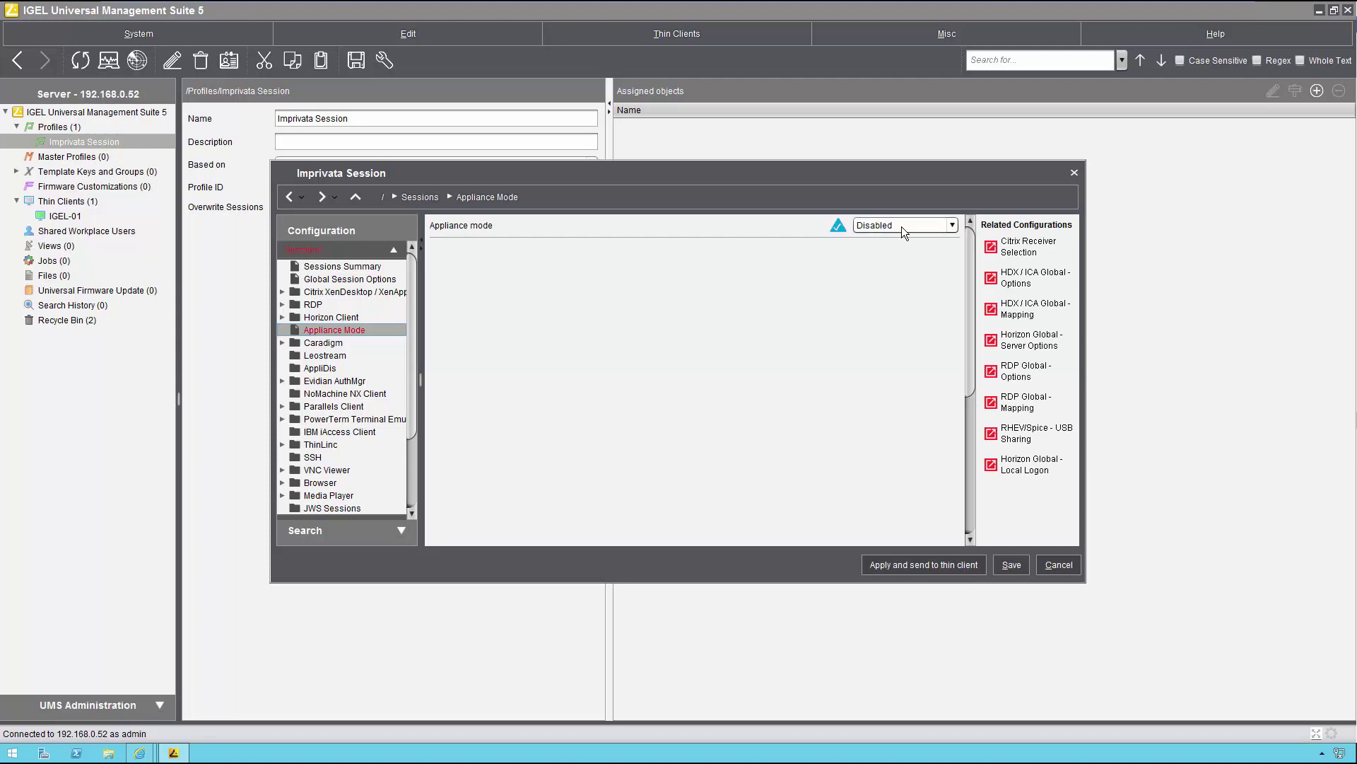
{"action": "left_click", "coordinate": [901, 226]}
{"action": "key", "text": "Return"}
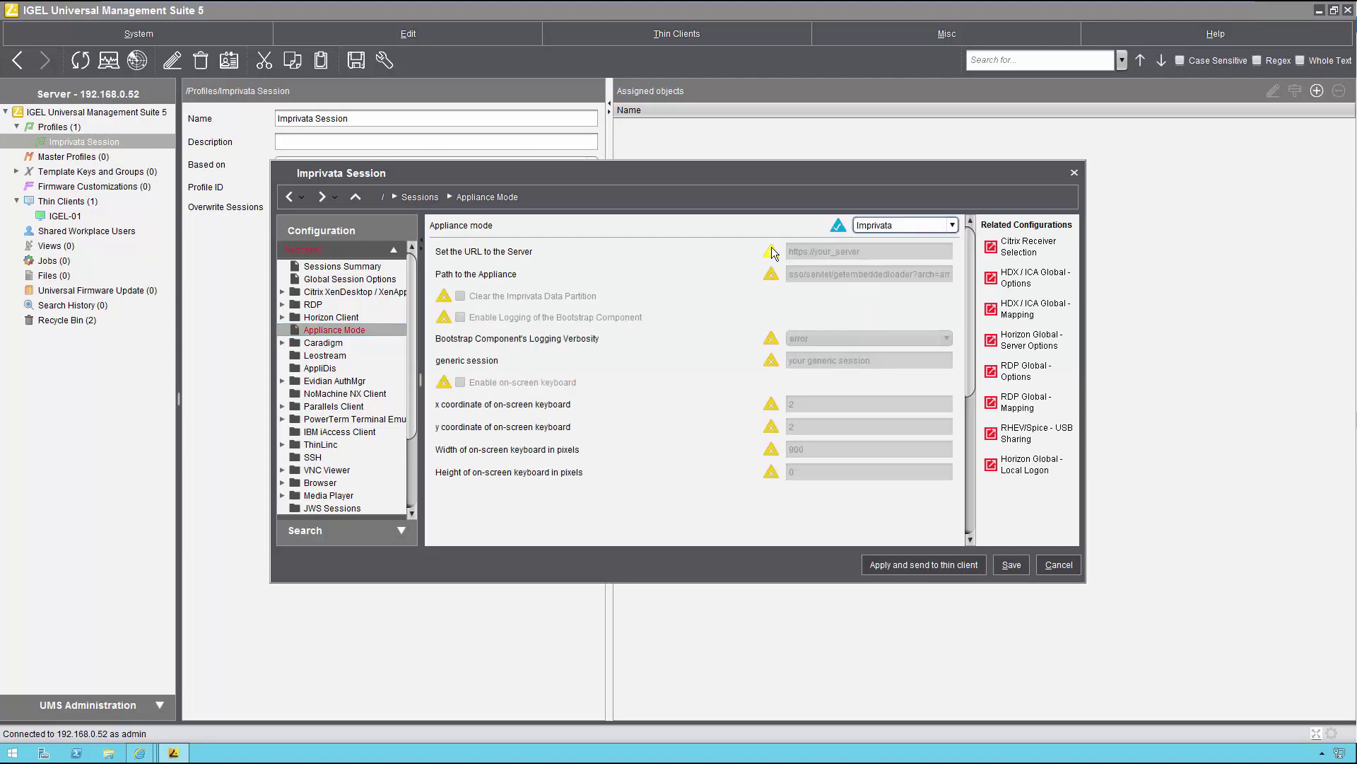
{"action": "left_click", "coordinate": [800, 252]}
{"action": "left_click_drag", "start_coordinate": [814, 252], "coordinate": [881, 256]}
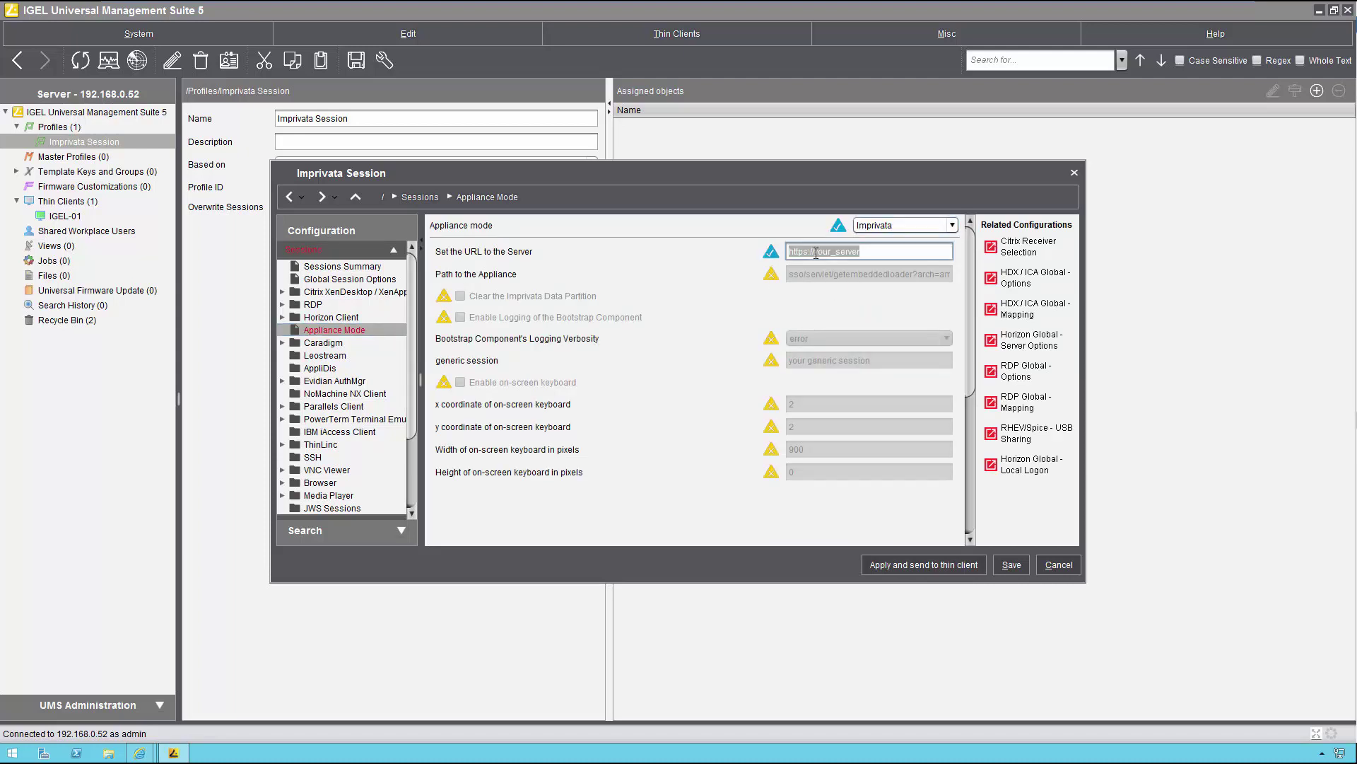
{"action": "type", "text": "imprivata.lab.local"}
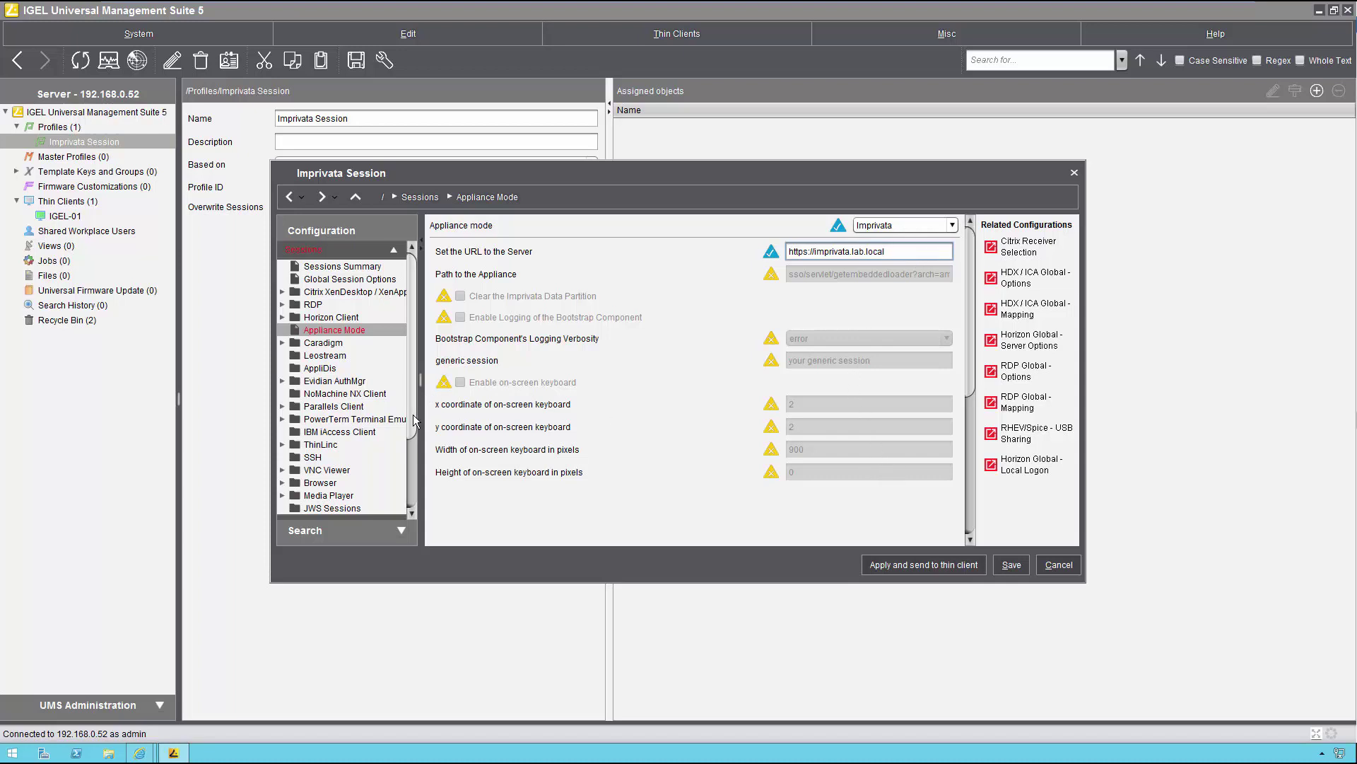
Step: Go to System > Firmware Customization > Custom Commands > Base
{"action": "scroll", "coordinate": [414, 443], "scroll_direction": "down", "scroll_amount": 3}
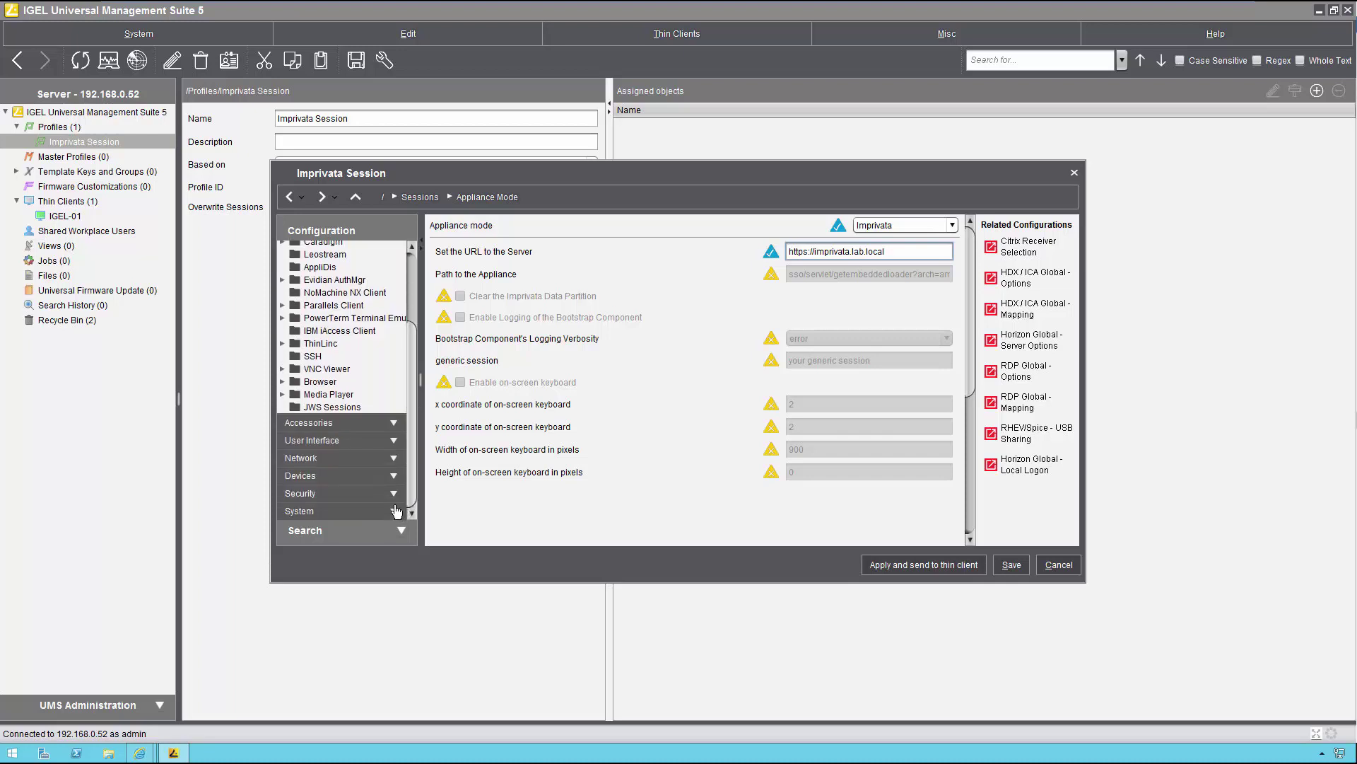
{"action": "left_click", "coordinate": [394, 511]}
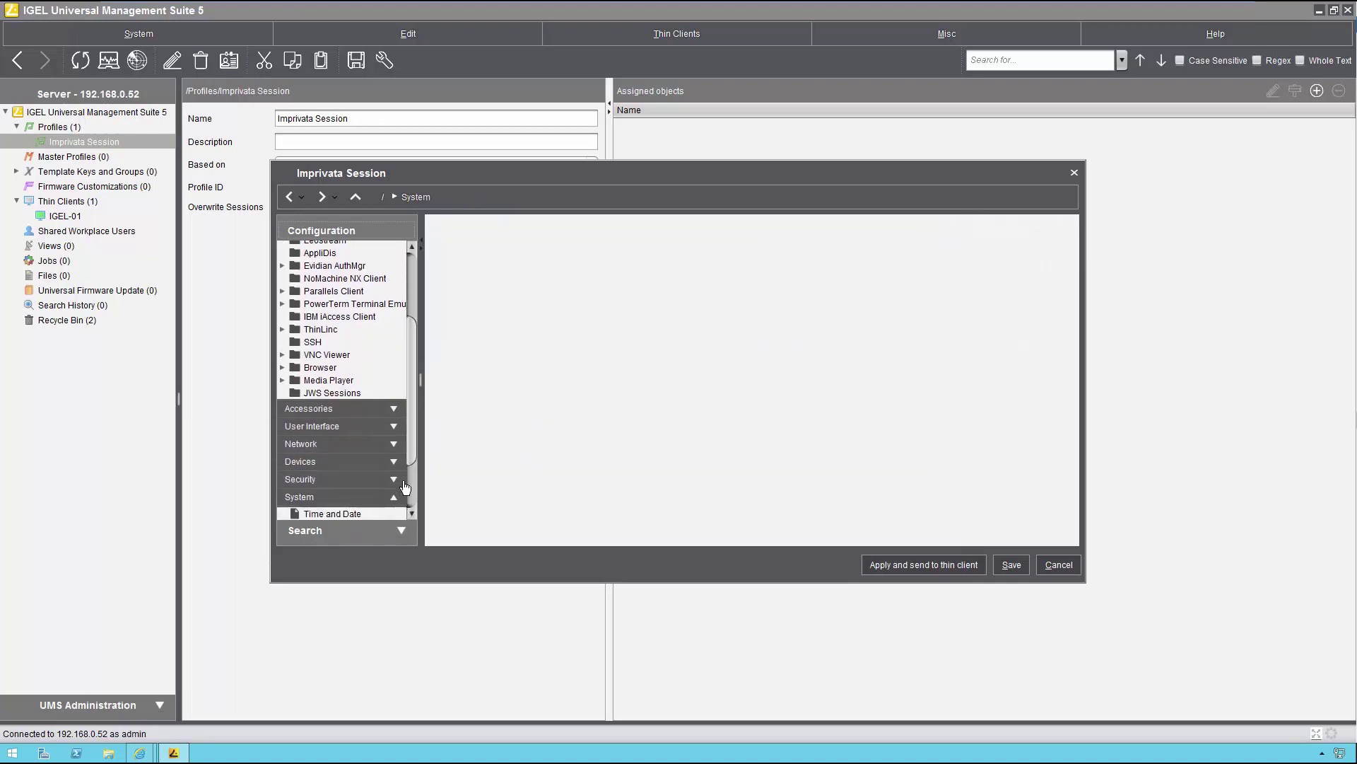
{"action": "left_click", "coordinate": [371, 501]}
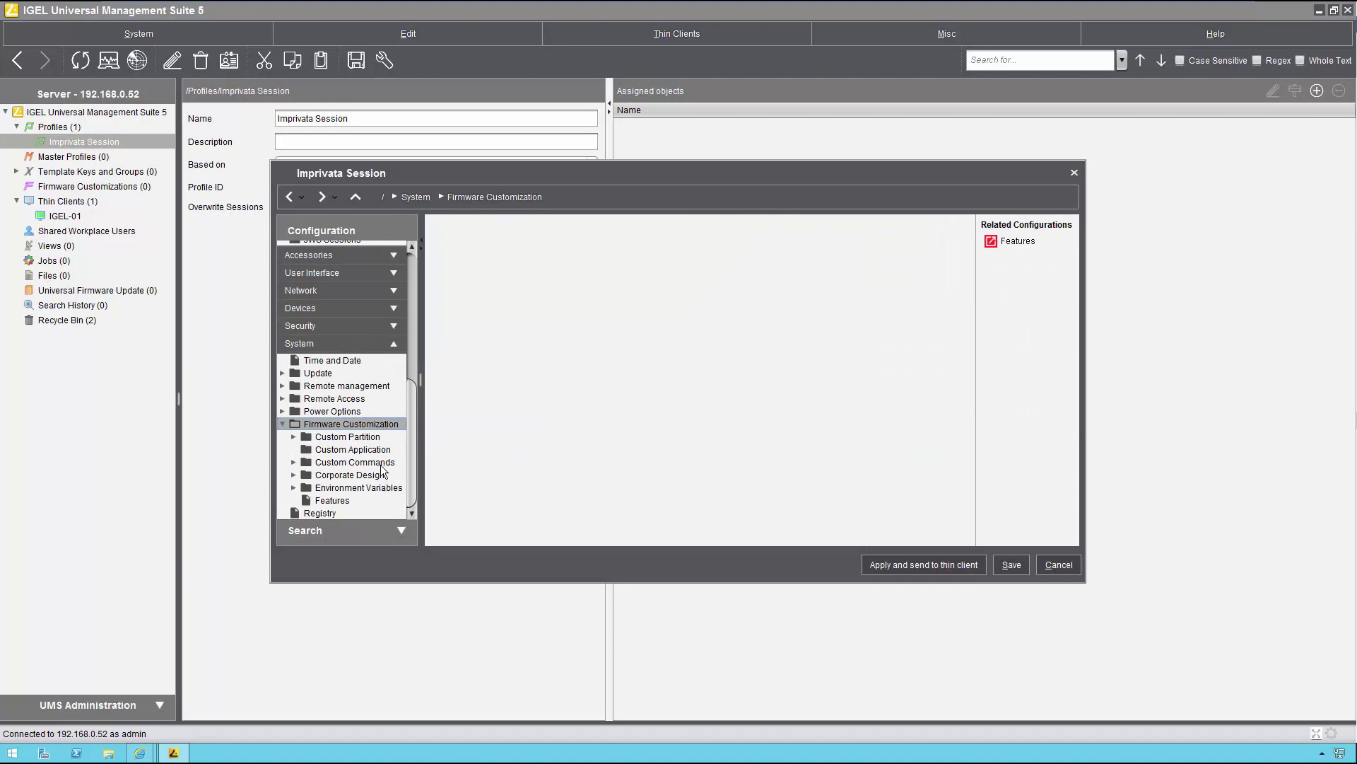
{"action": "left_click", "coordinate": [384, 463]}
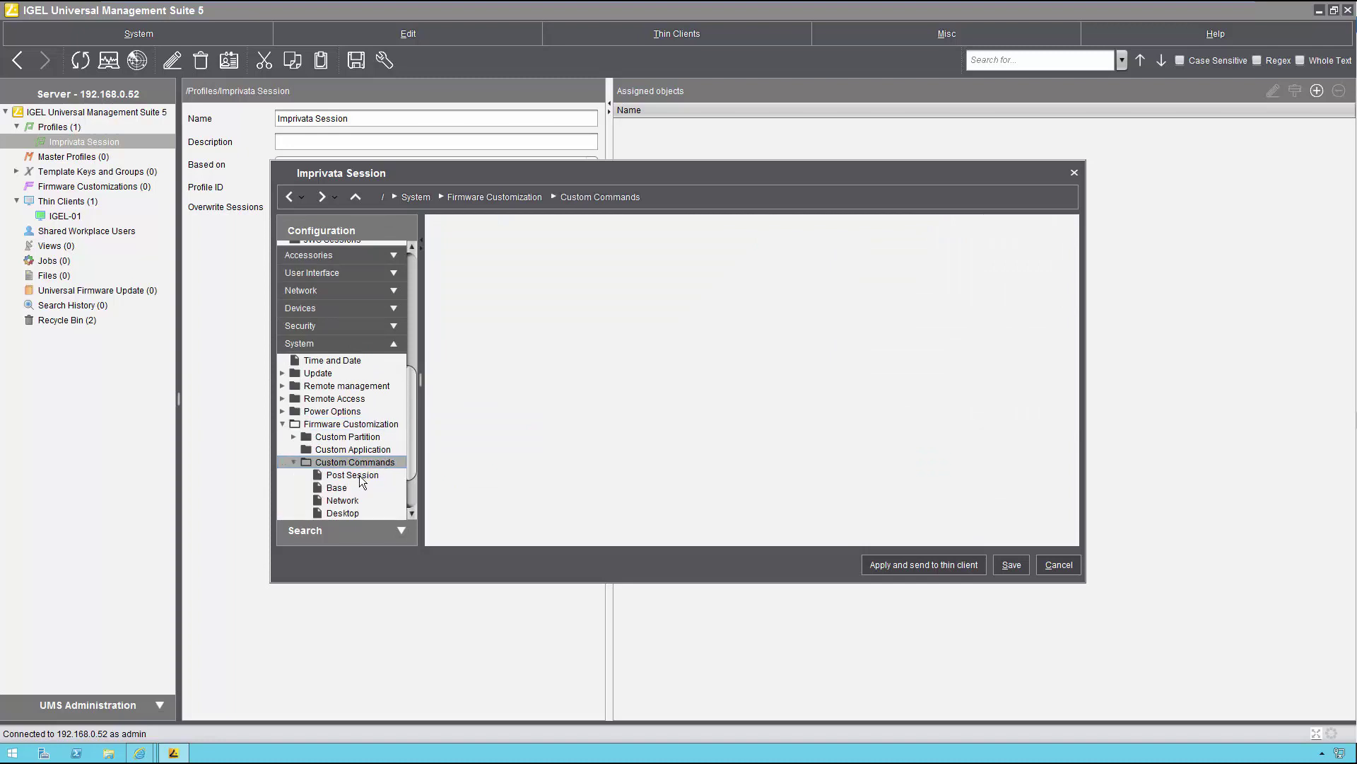
{"action": "left_click", "coordinate": [344, 493]}
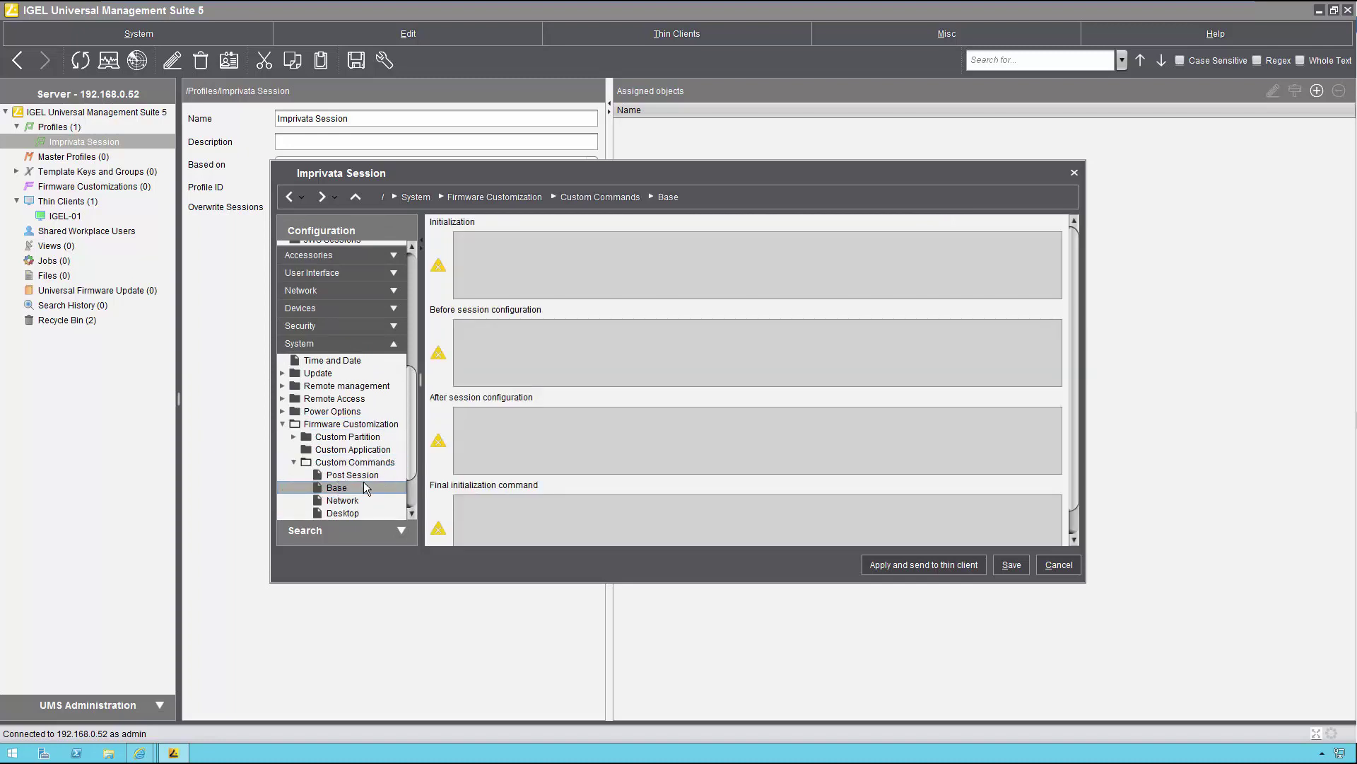
Step: Paste the sed, pcscd -H and ln -s commands as the final initialization command and save
{"action": "left_click", "coordinate": [439, 528]}
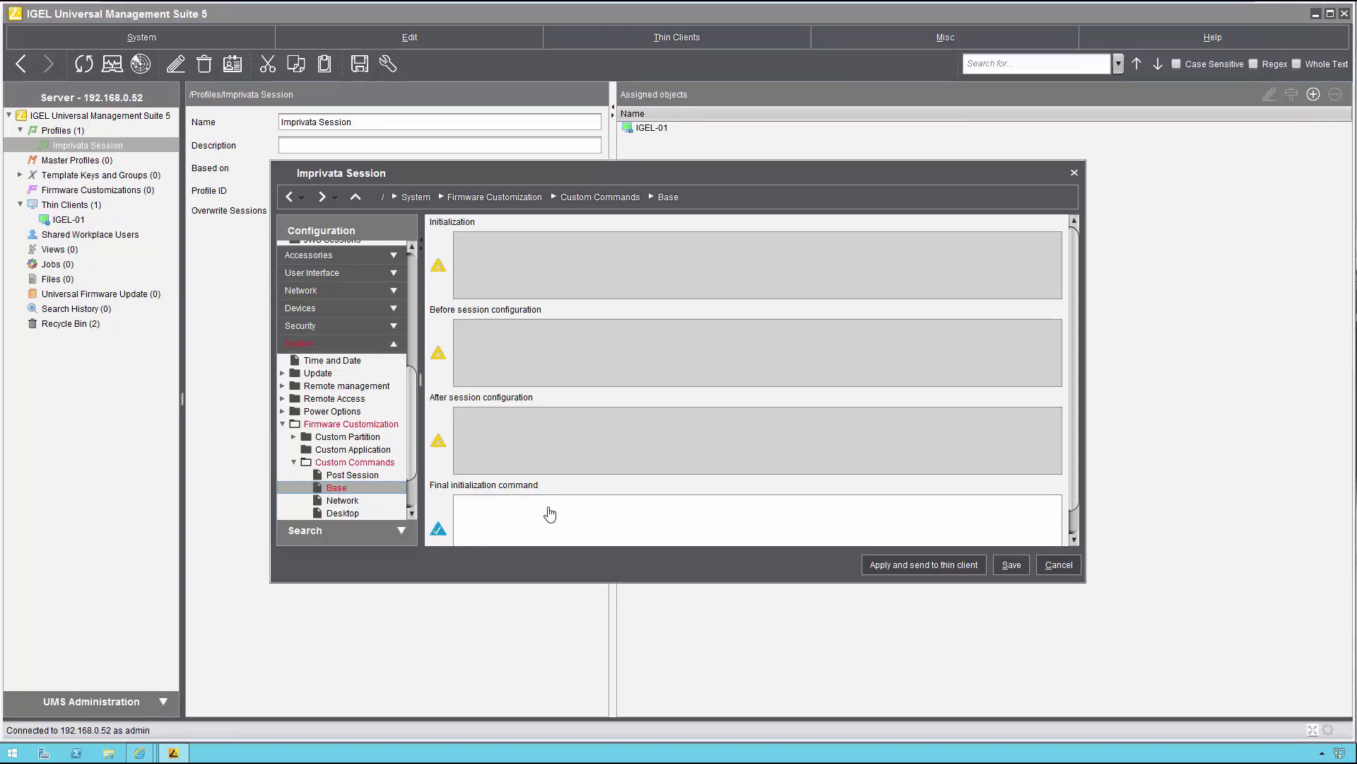
{"action": "left_click", "coordinate": [549, 506]}
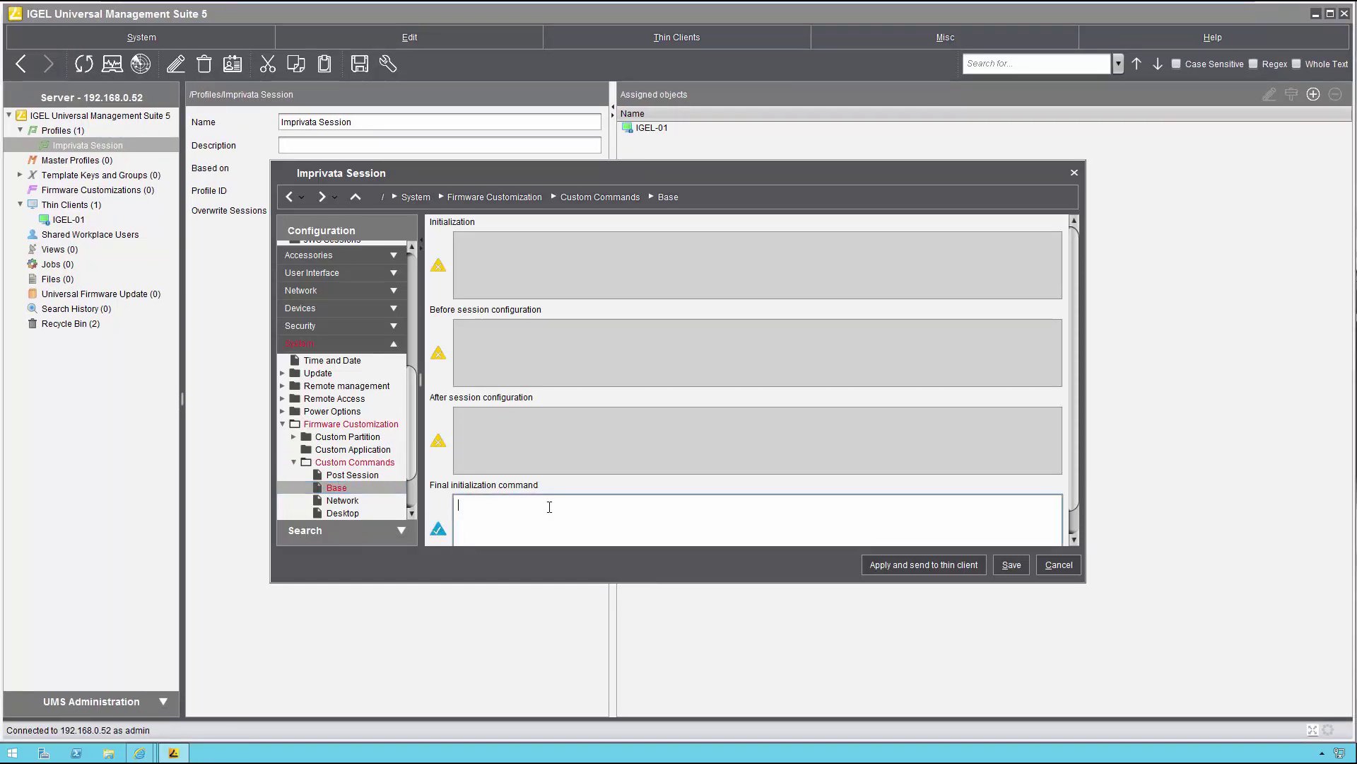
{"action": "key", "text": "ctrl+v"}
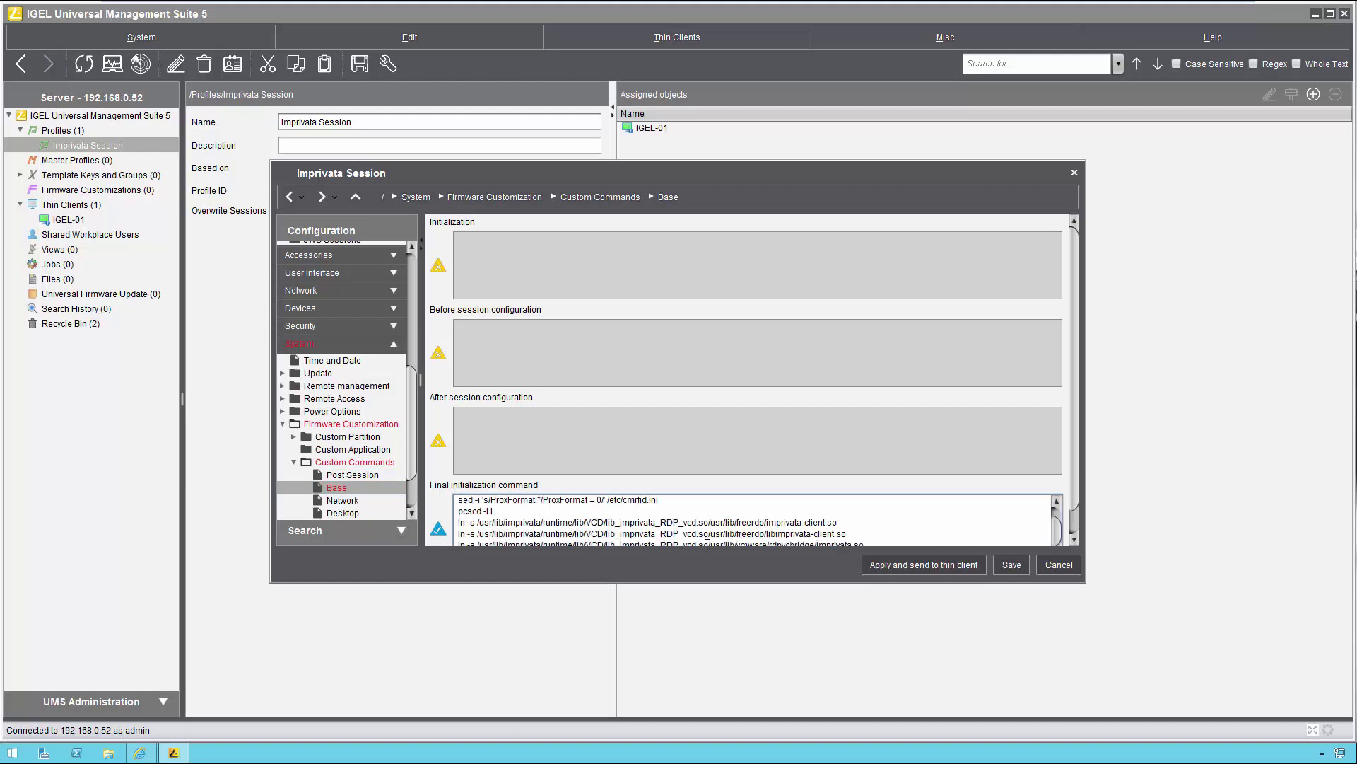
{"action": "scroll", "coordinate": [1067, 512], "scroll_direction": "down", "scroll_amount": 1}
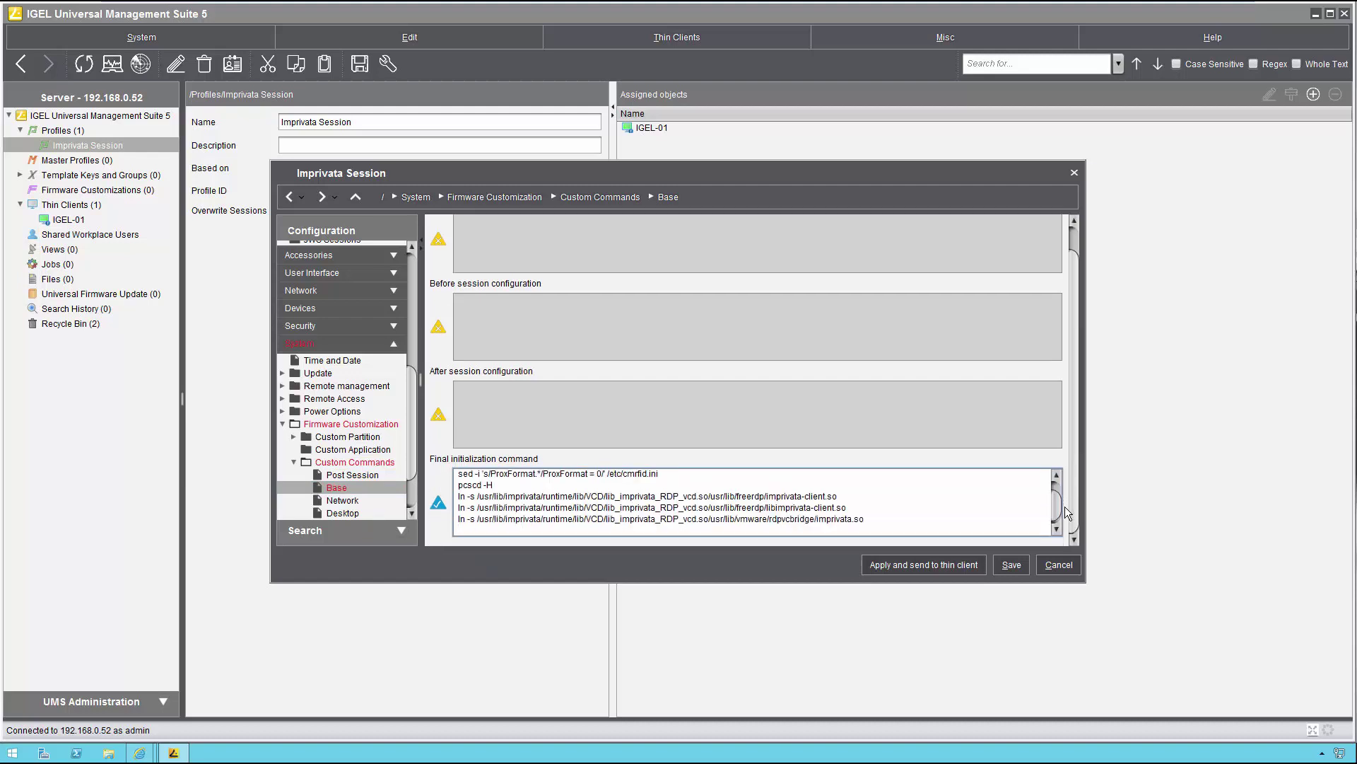
{"action": "left_click", "coordinate": [1056, 531]}
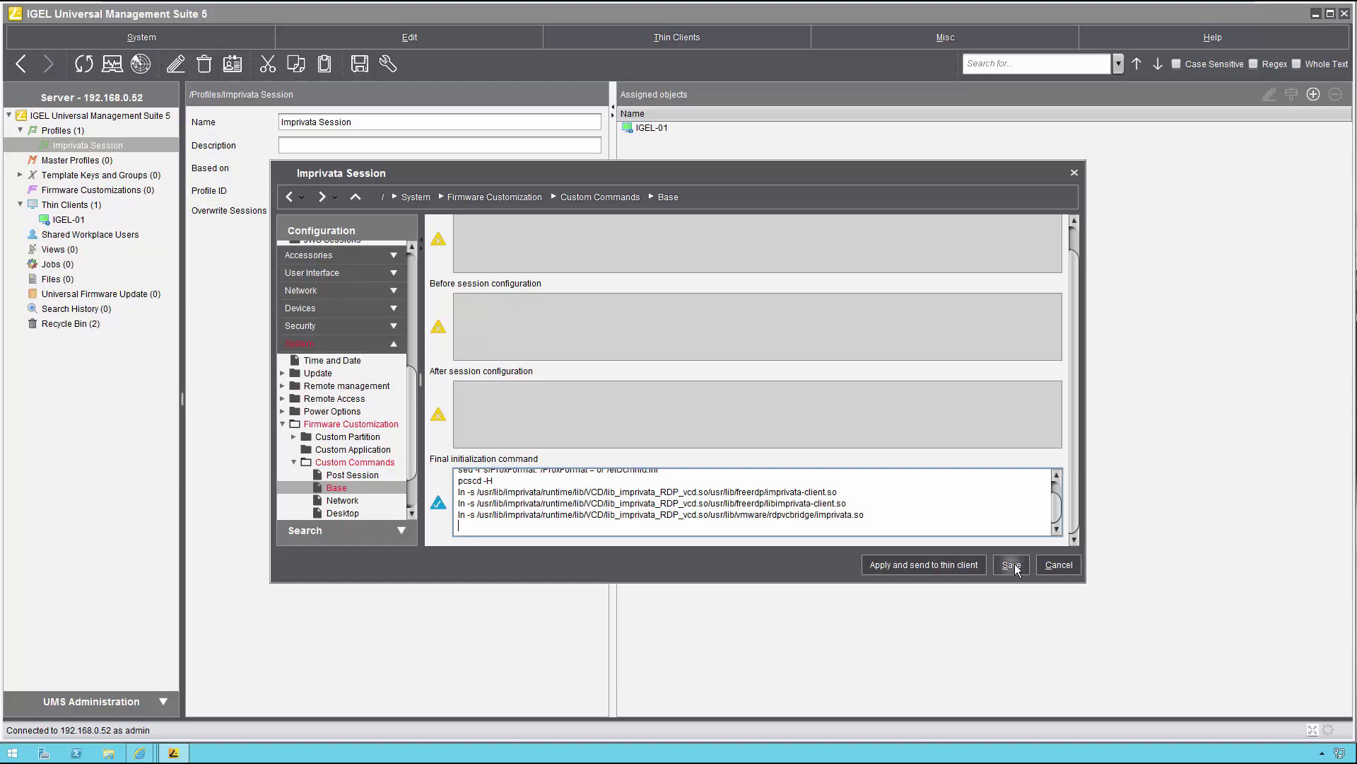
{"action": "left_click", "coordinate": [1012, 565]}
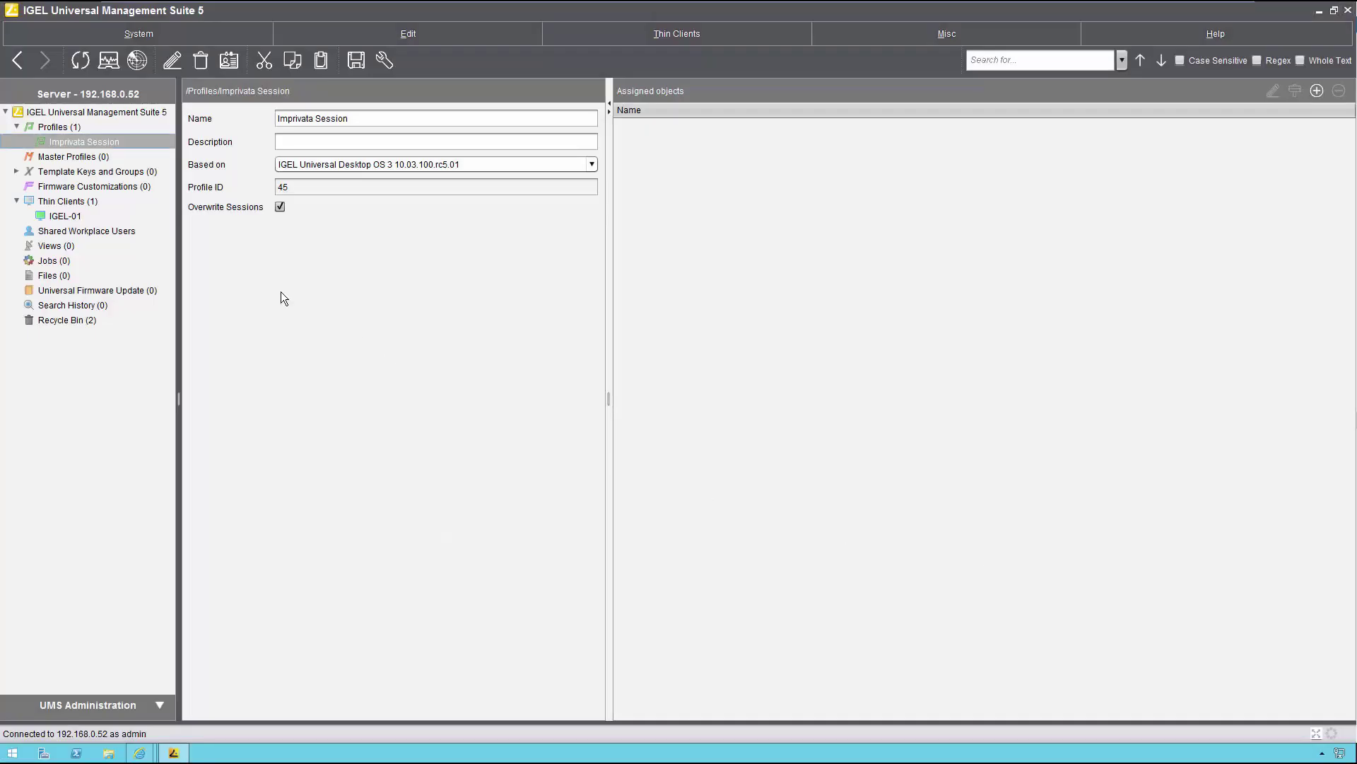
Step: Upload Desktop\ssoCA.cer as a file delivered to /wfs/ca-certs/ssoCA.cer
{"action": "left_click", "coordinate": [50, 275]}
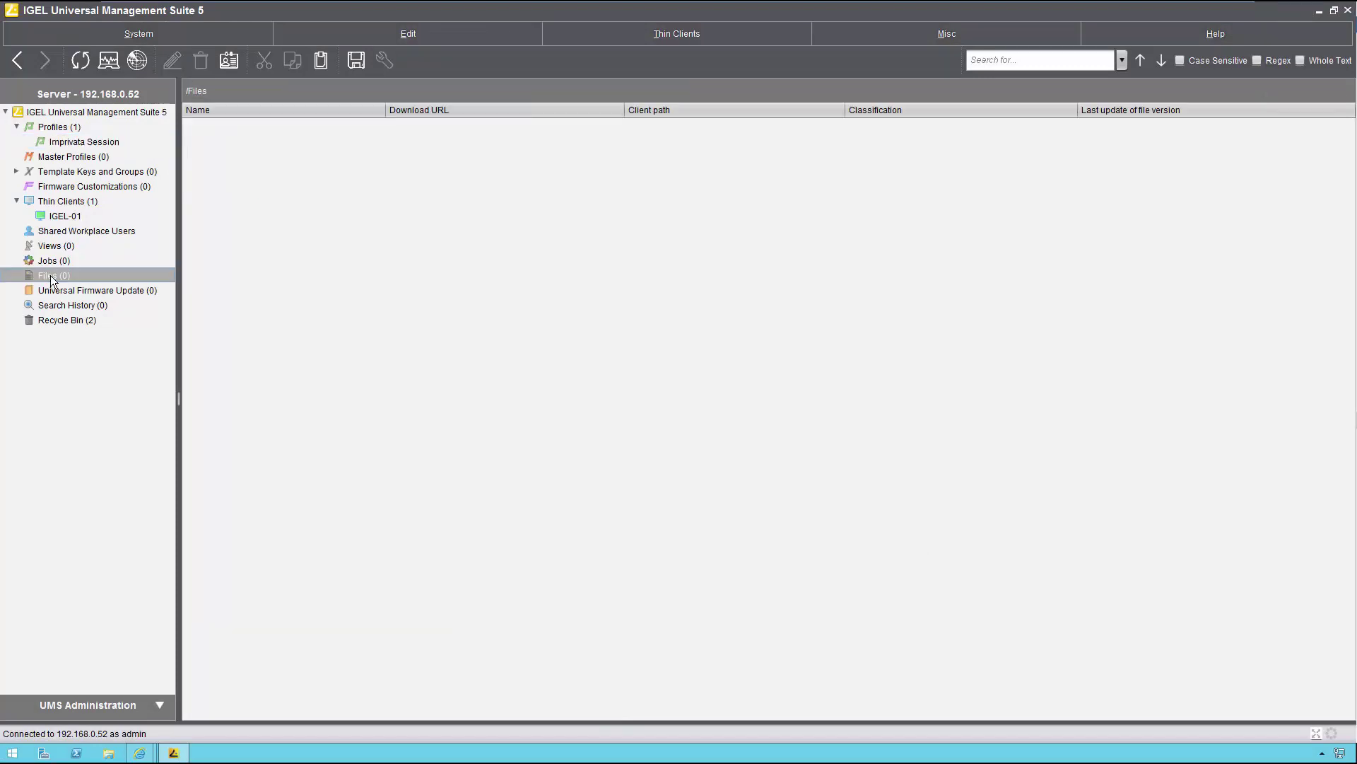
{"action": "right_click", "coordinate": [51, 276]}
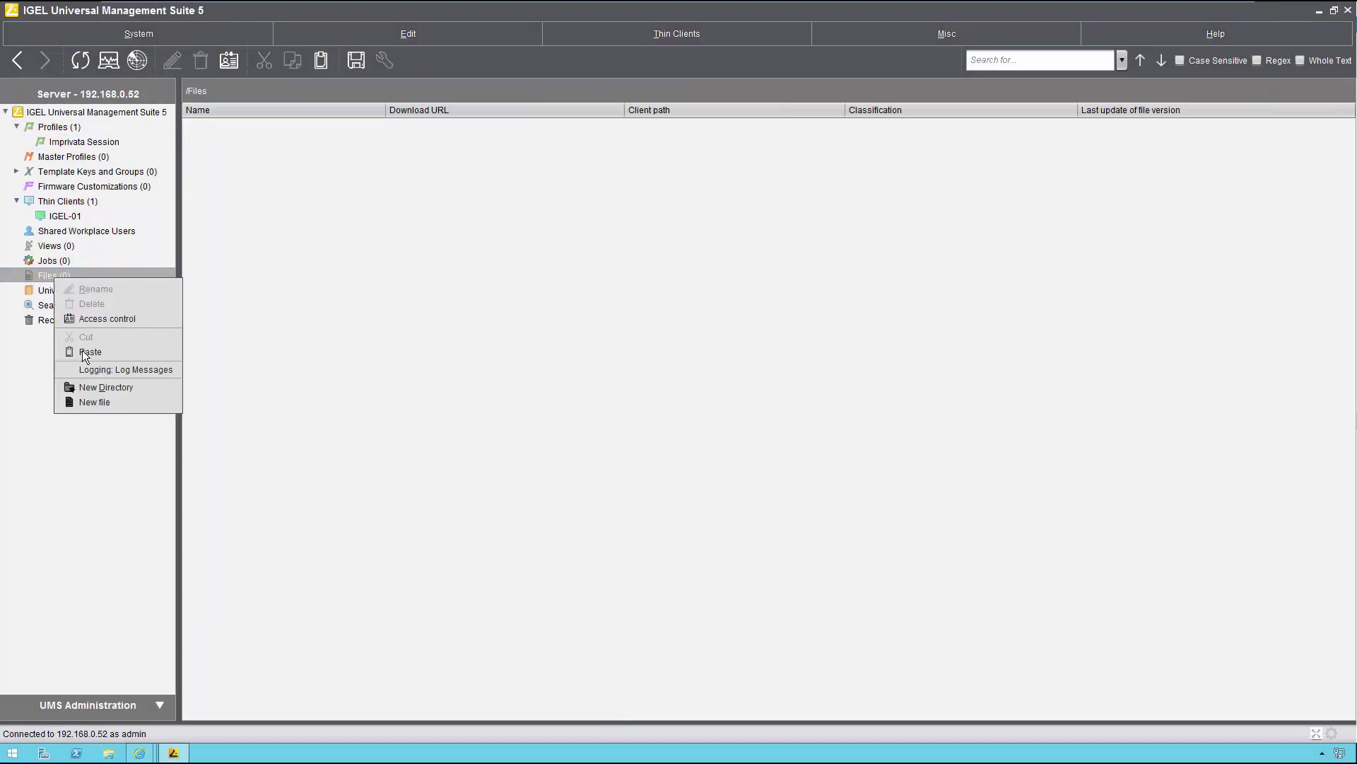
{"action": "left_click", "coordinate": [97, 401]}
{"action": "left_click", "coordinate": [895, 253]}
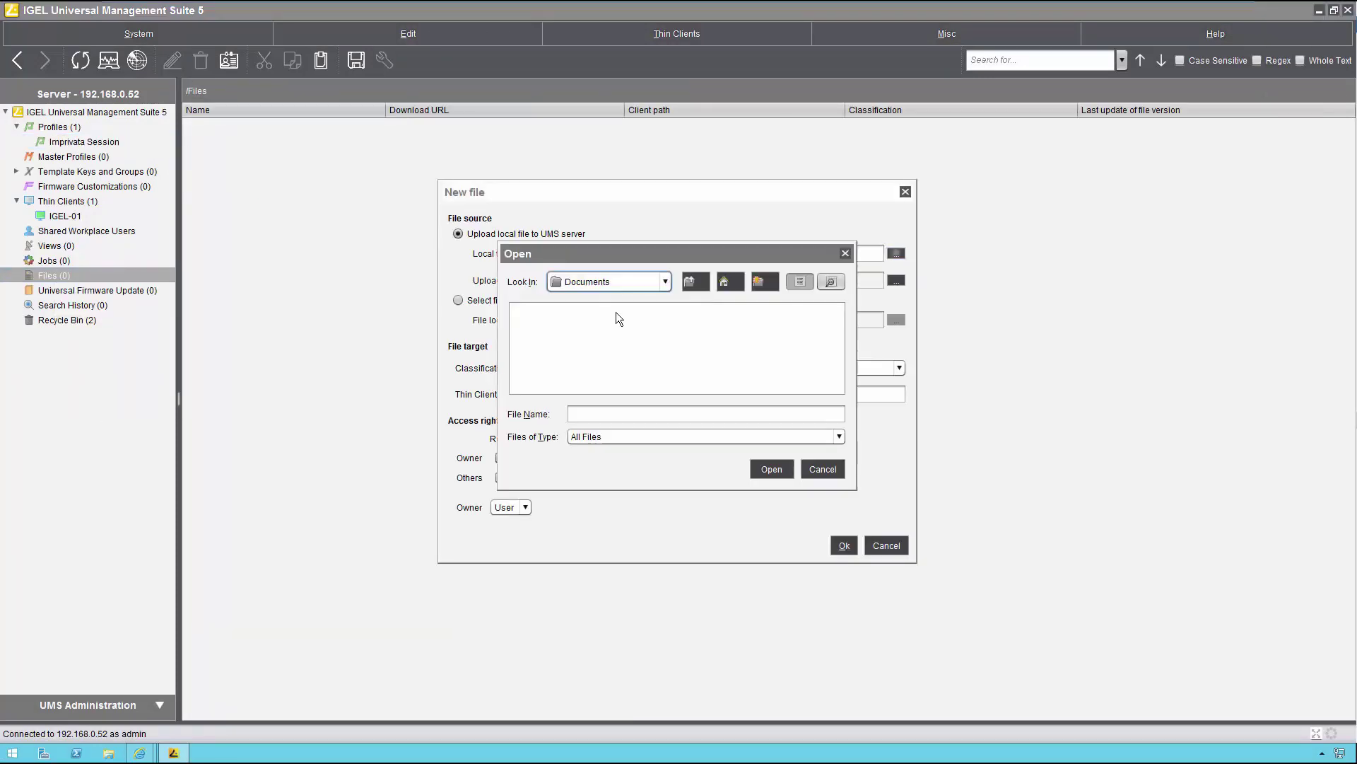
{"action": "left_click", "coordinate": [618, 286]}
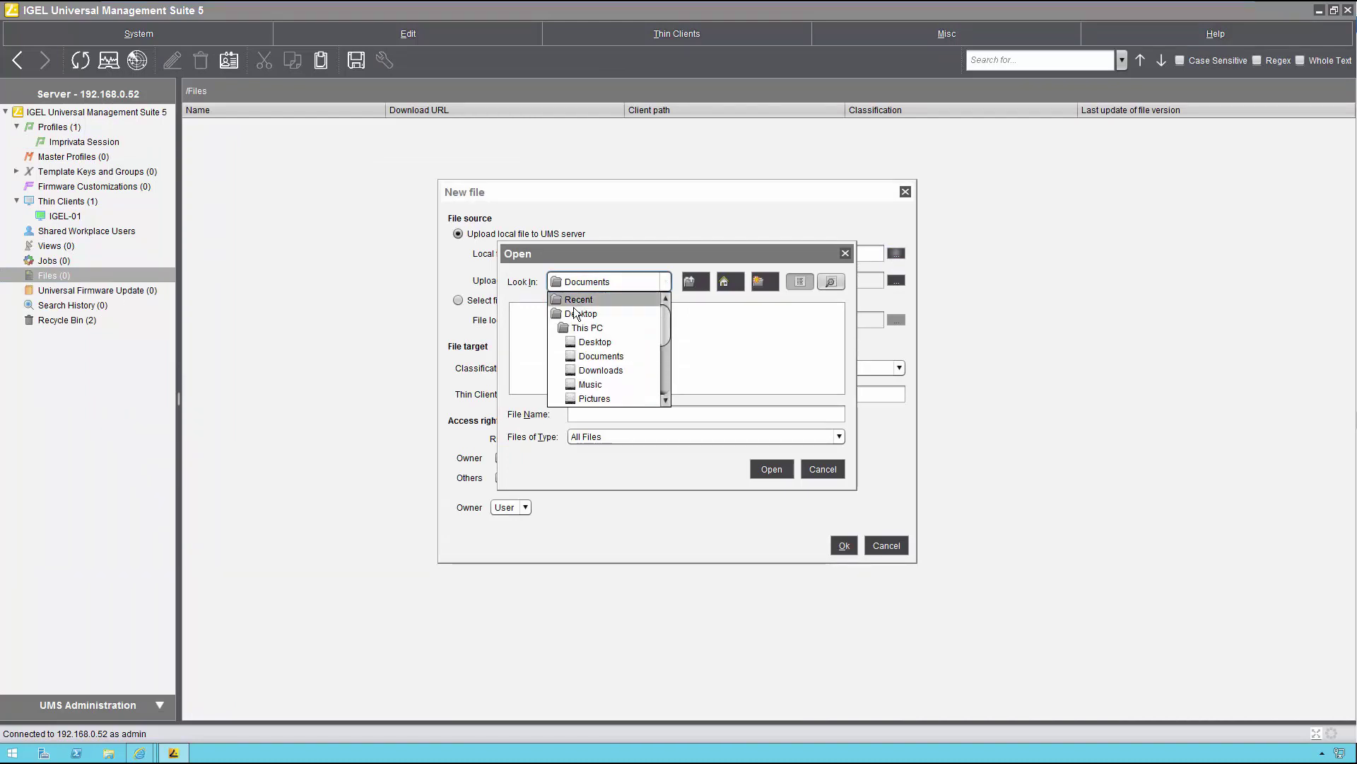
{"action": "left_click", "coordinate": [580, 314]}
{"action": "double_click", "coordinate": [720, 338]}
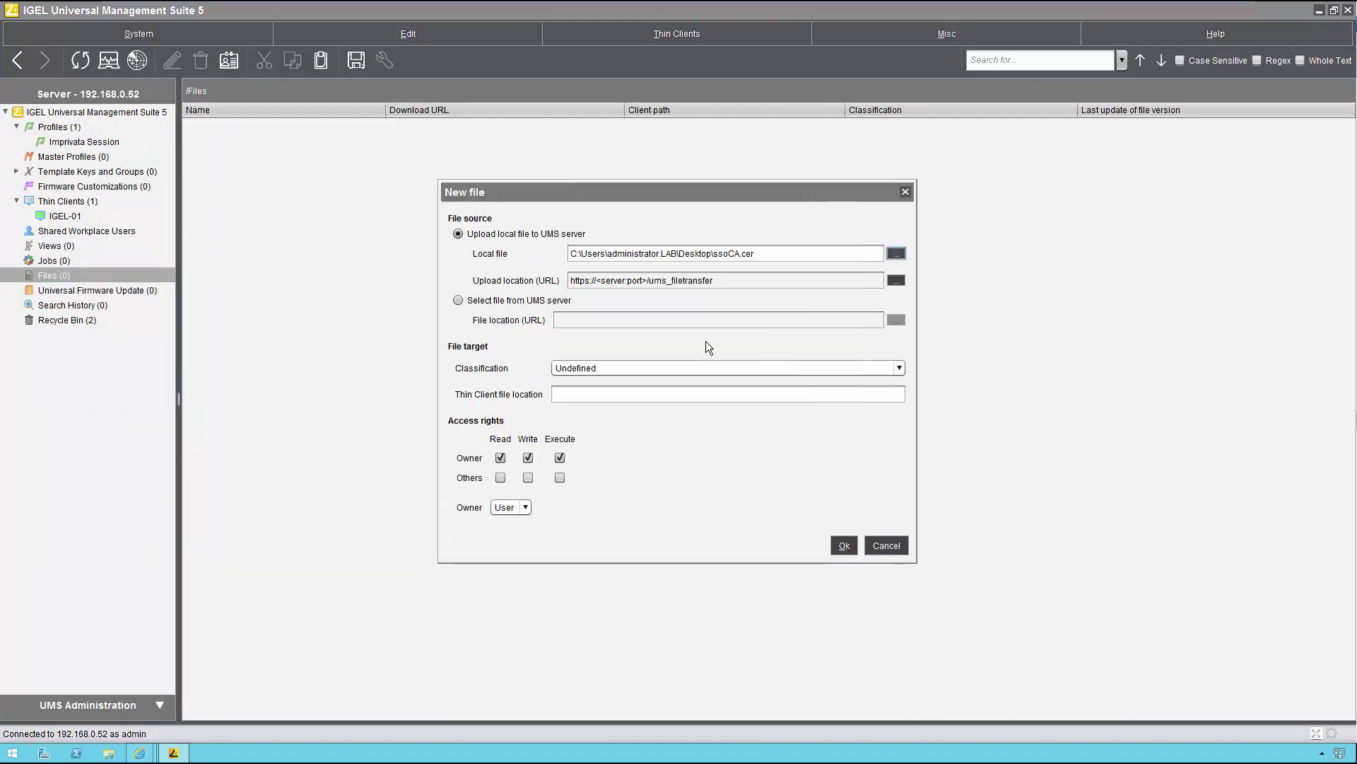
{"action": "left_click", "coordinate": [609, 393]}
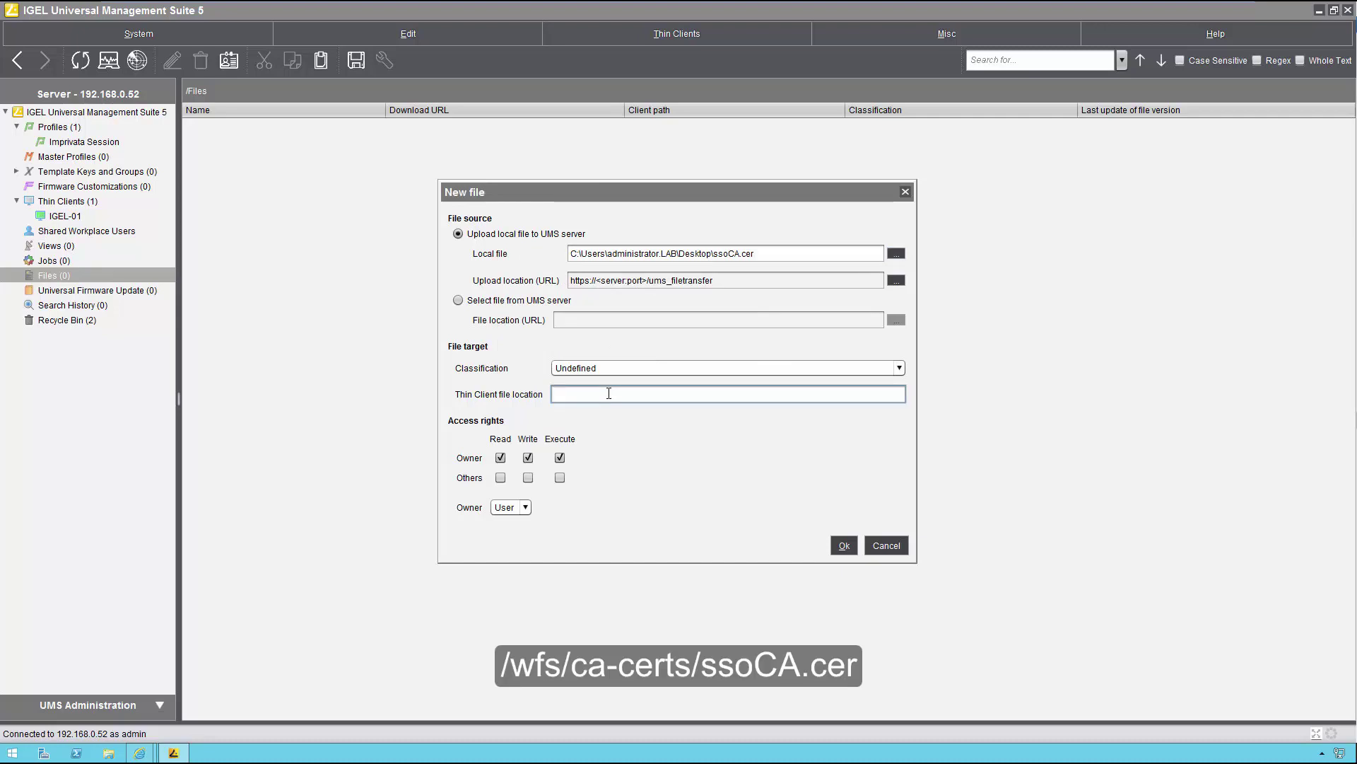
{"action": "type", "text": "/wfs/ca-certs/ssoCA.cer"}
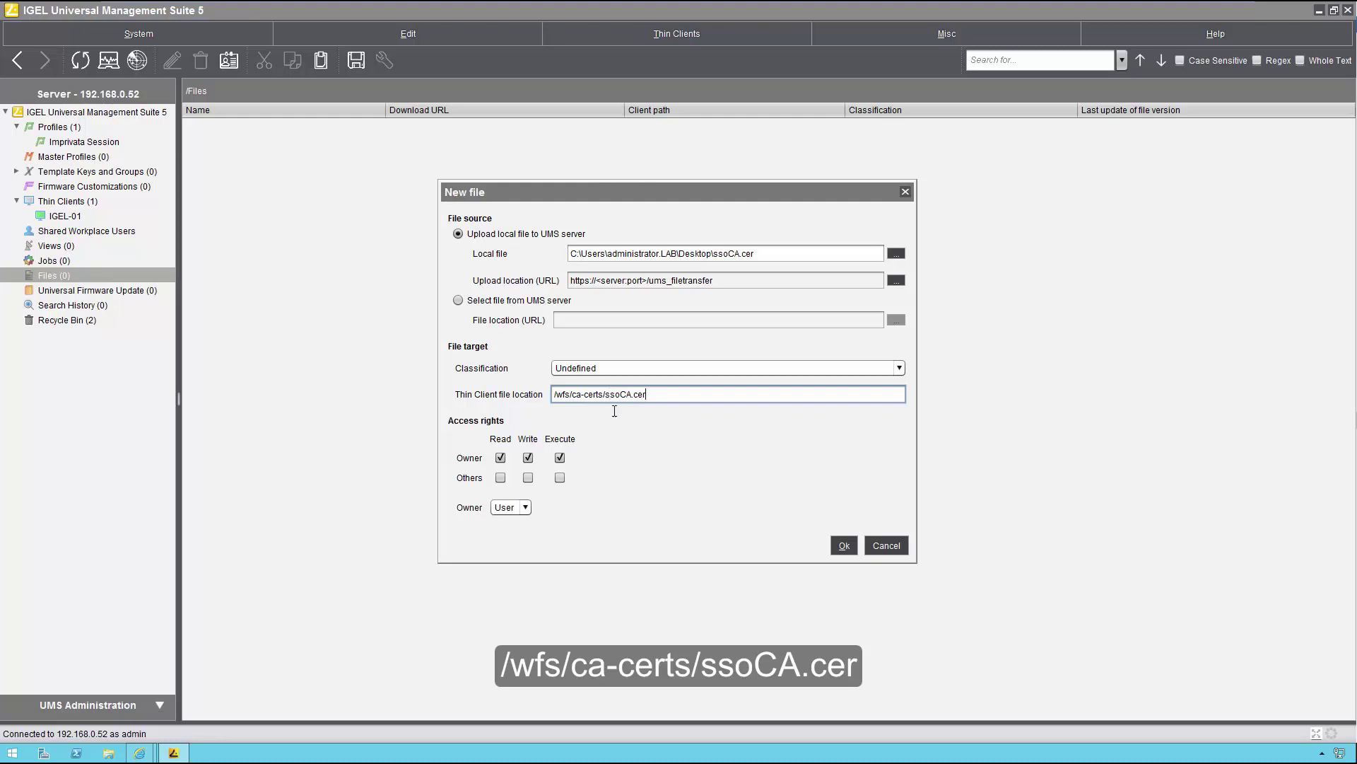
{"action": "left_click", "coordinate": [842, 546]}
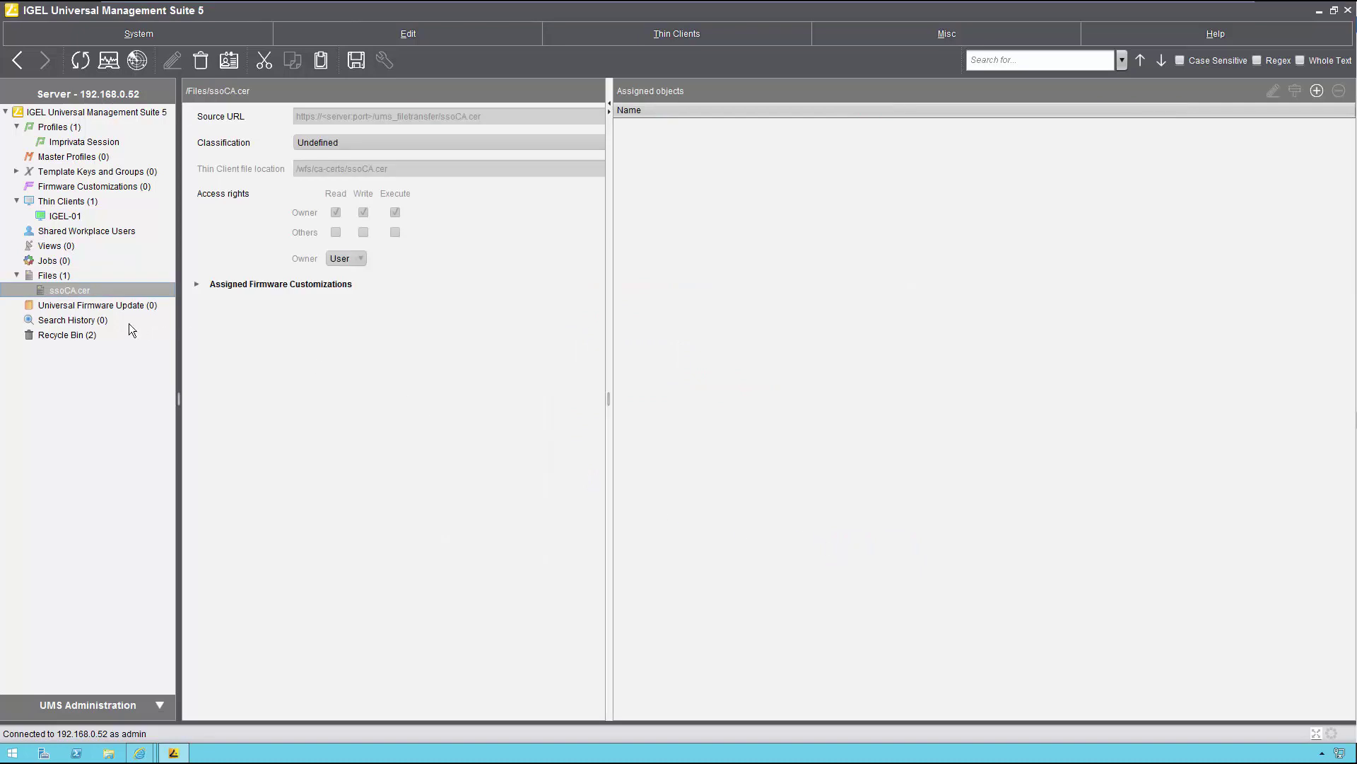
Step: Assign the Imprivata Session profile to IGEL-01 and apply it now
{"action": "left_click", "coordinate": [100, 142]}
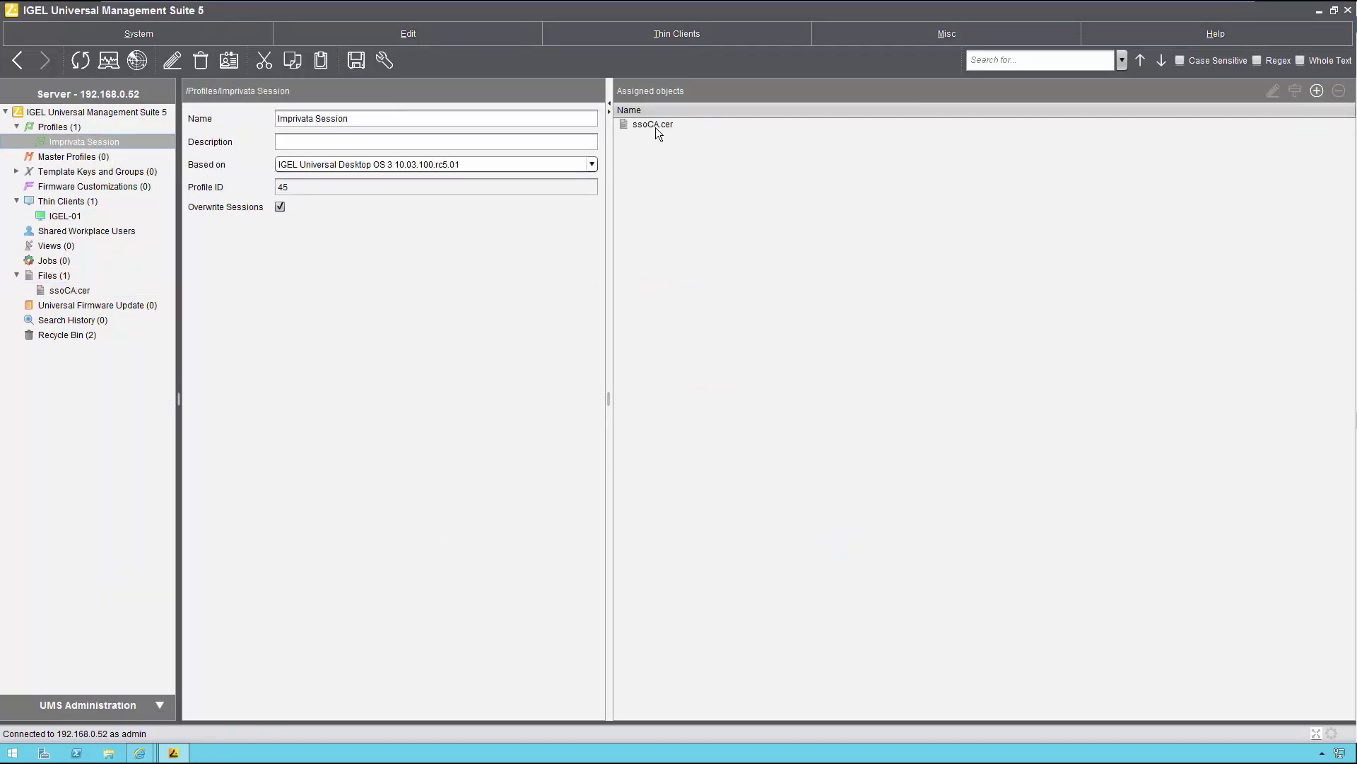
{"action": "left_click_drag", "start_coordinate": [655, 126], "coordinate": [72, 215]}
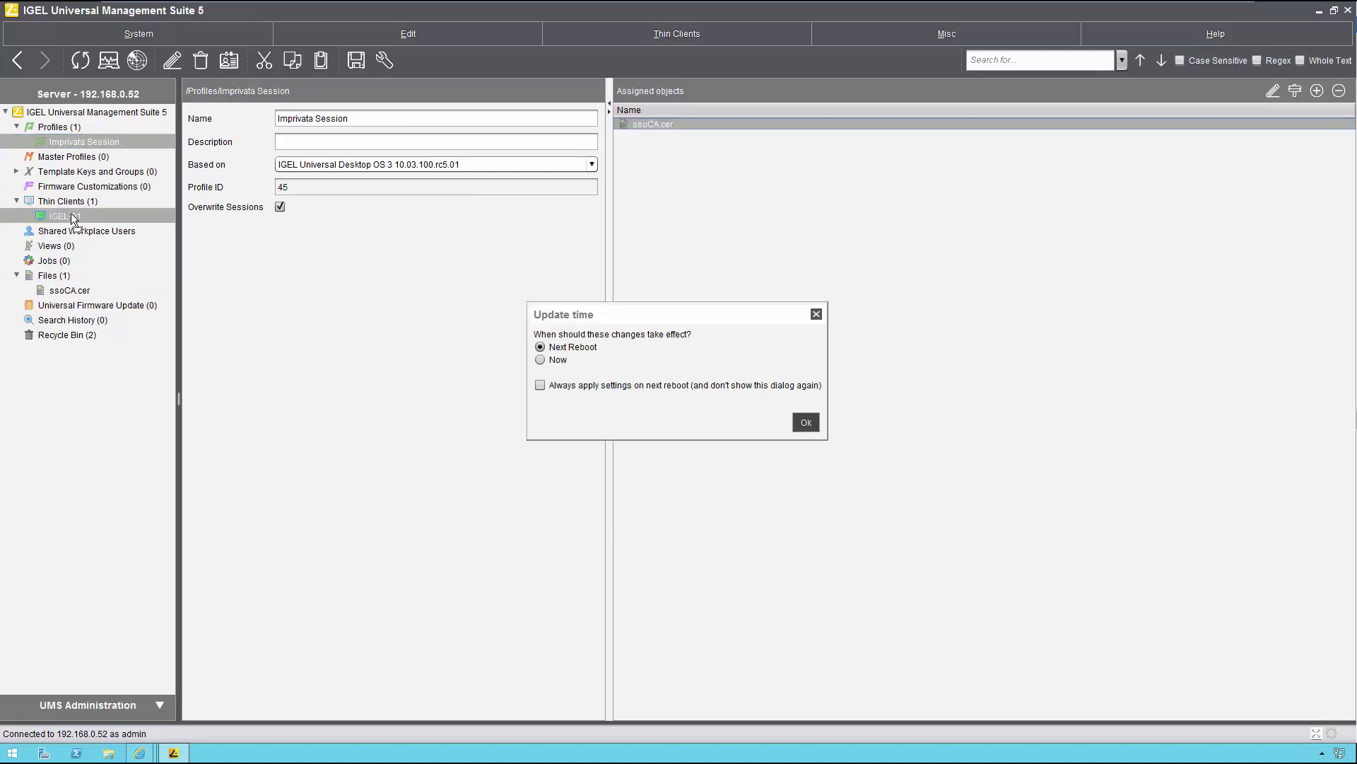
{"action": "left_click", "coordinate": [540, 359]}
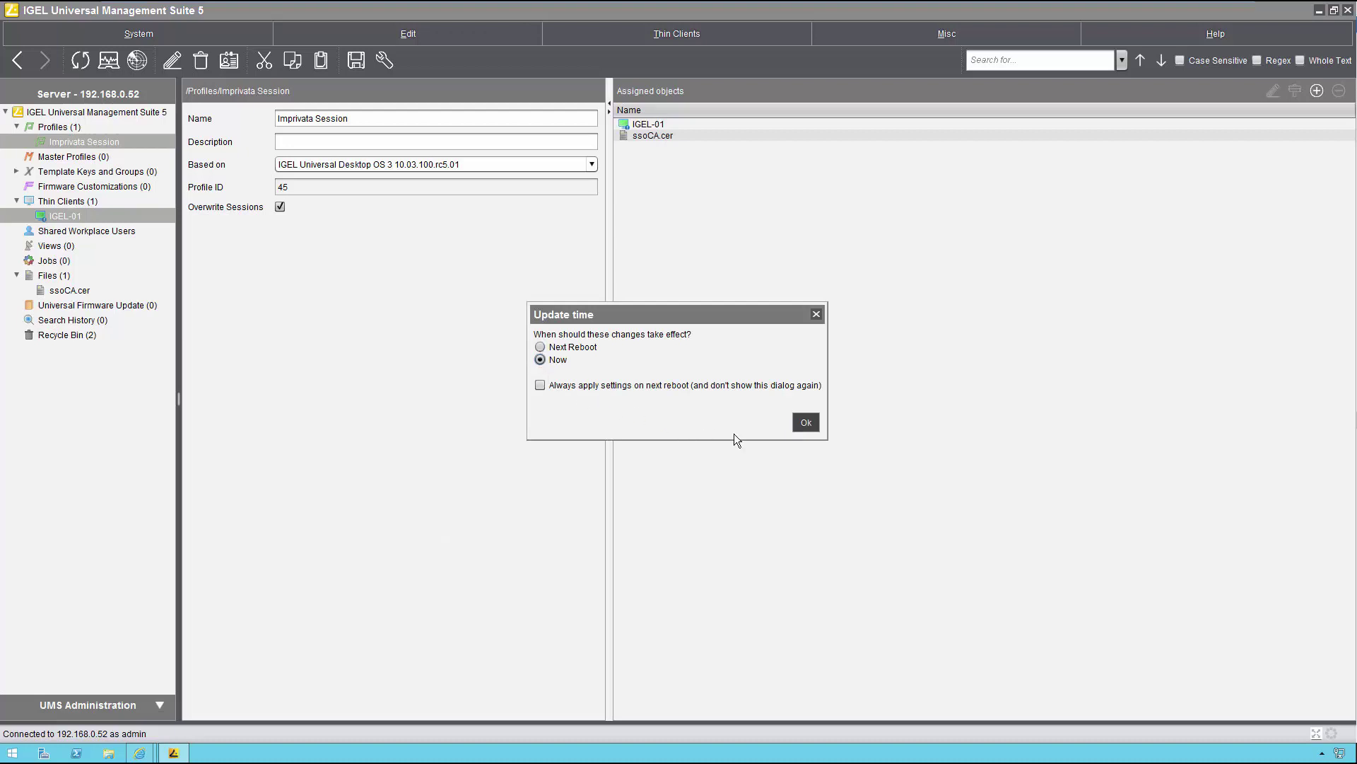
{"action": "left_click", "coordinate": [805, 422]}
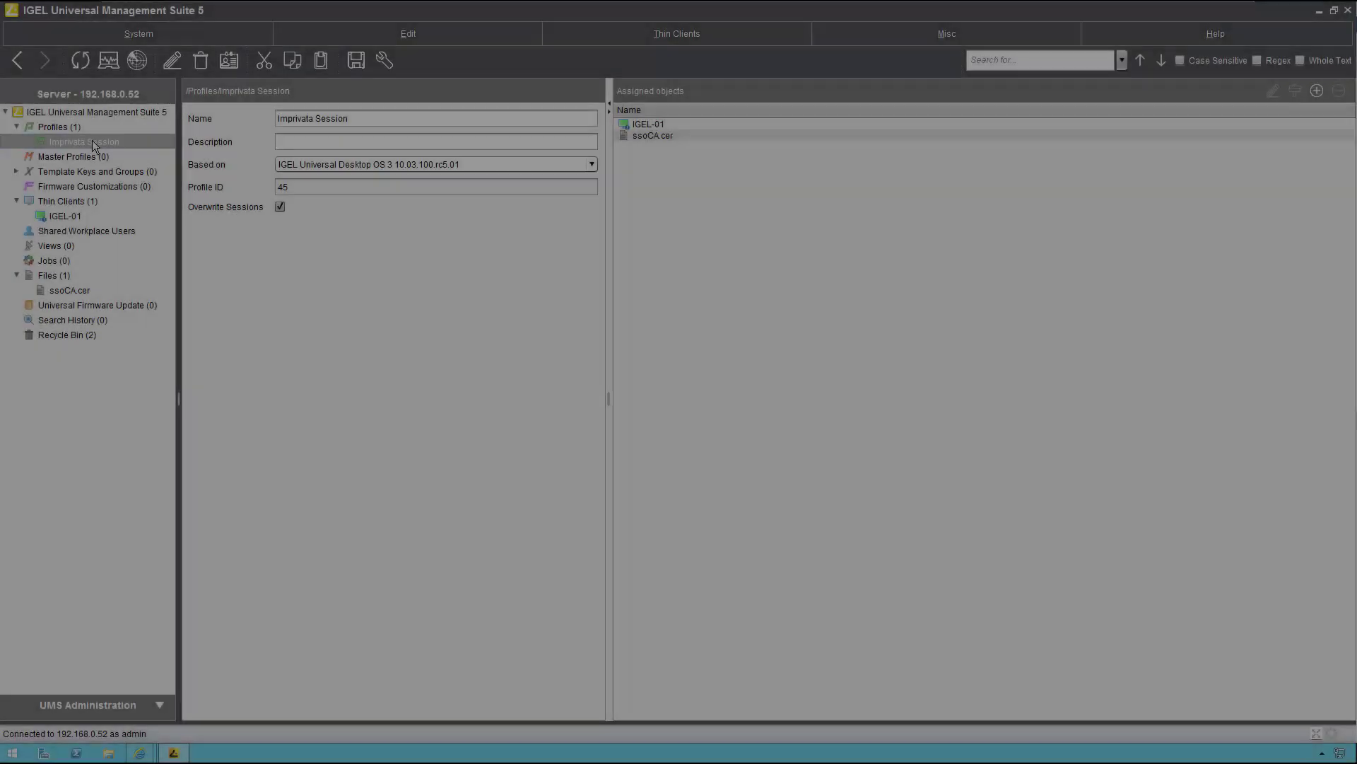
Step: Bring up the actions menu for the Imprivata Session profile
{"action": "right_click", "coordinate": [92, 140]}
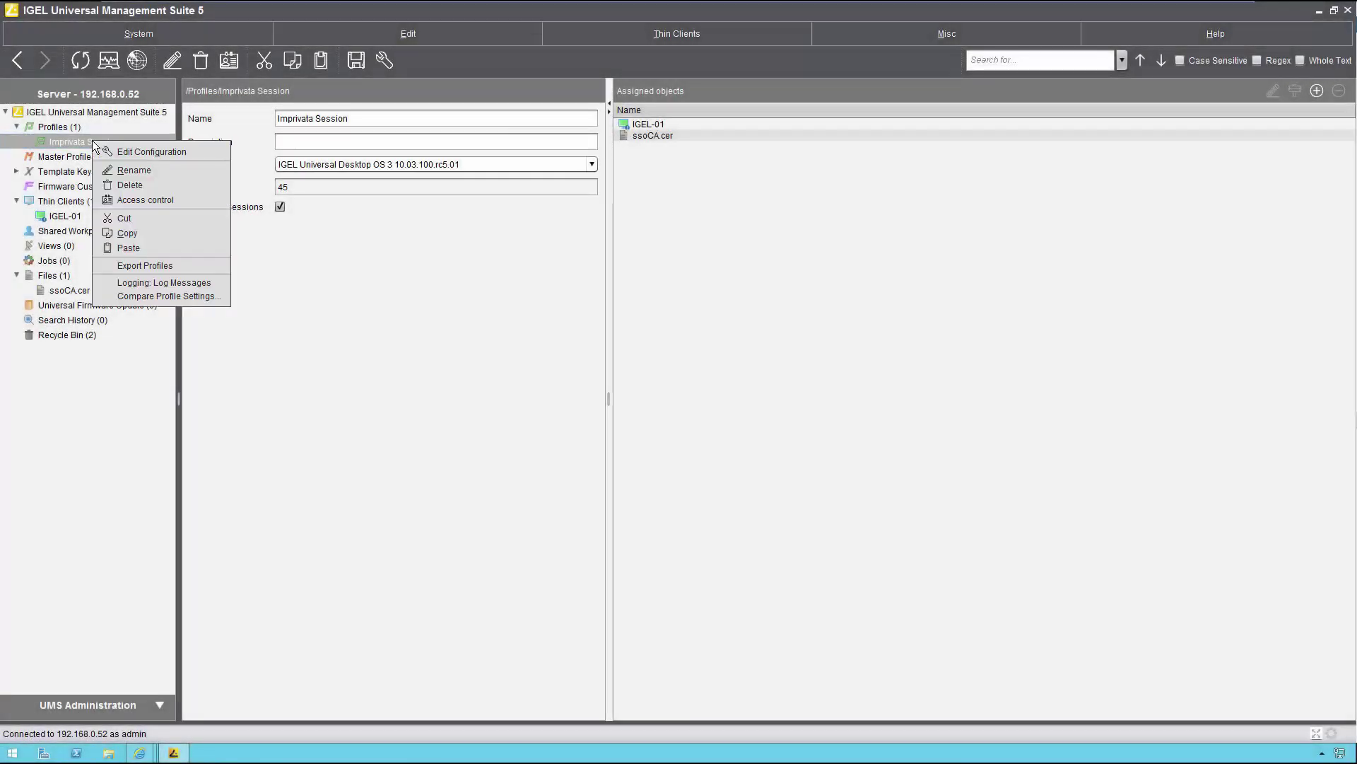
Step: Enable the registry parameter userinterface.igel_toolbar.show_always_in_appliance_mode in the profile
{"action": "left_click", "coordinate": [133, 151]}
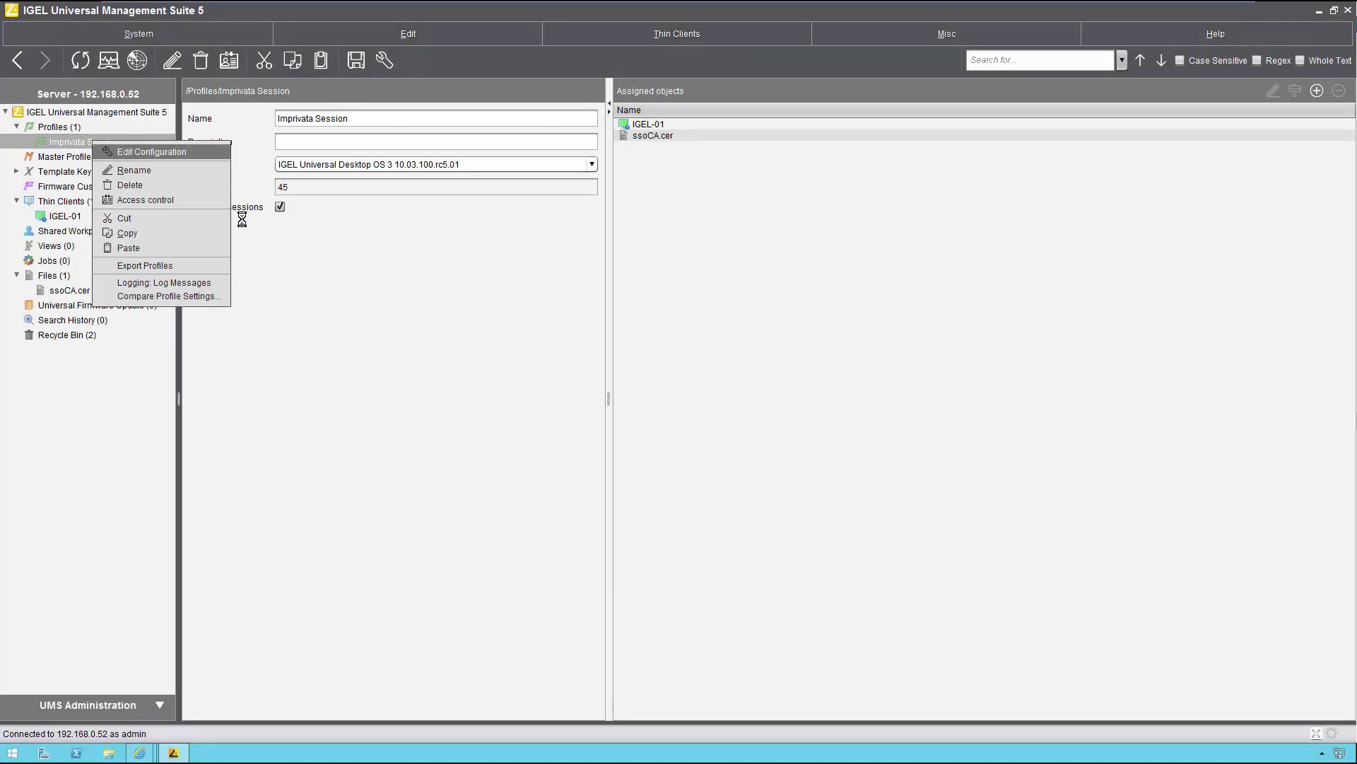
{"action": "left_click", "coordinate": [320, 357]}
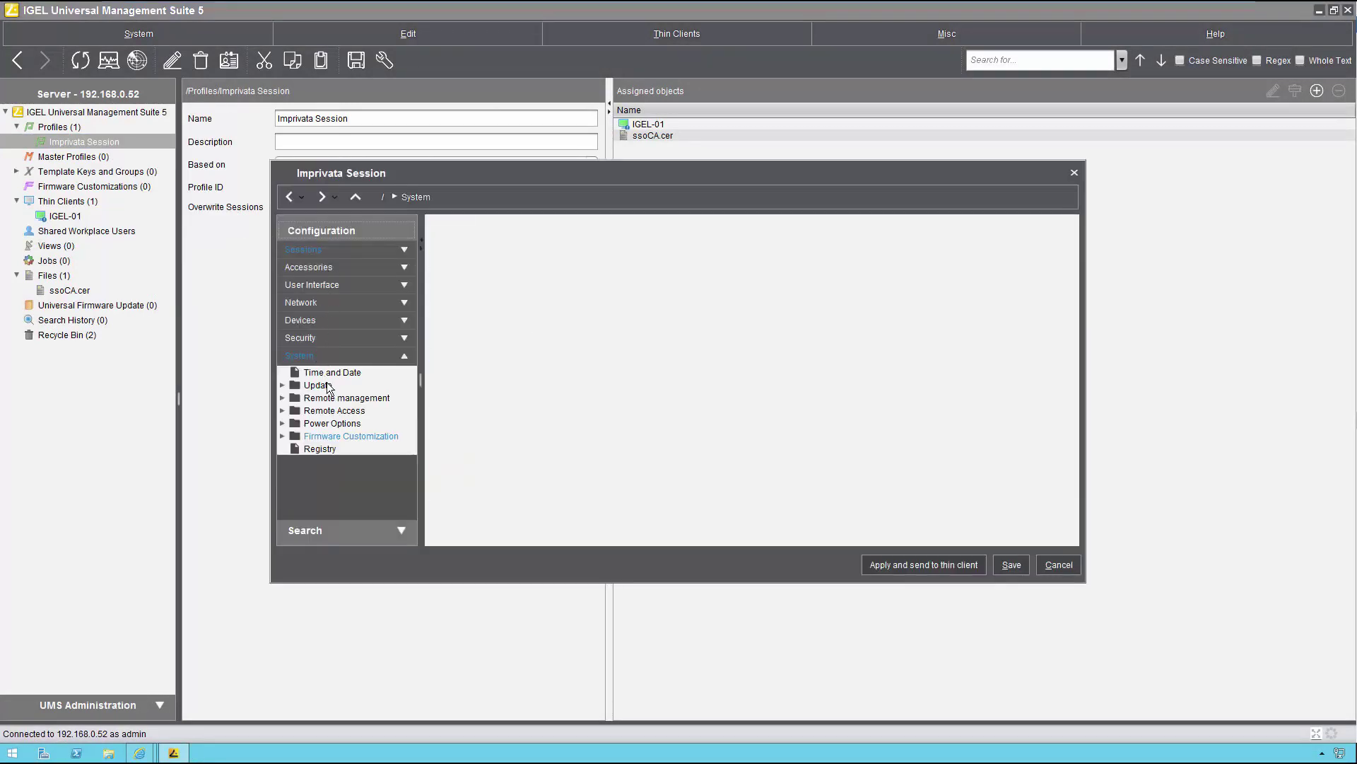
{"action": "left_click", "coordinate": [320, 449]}
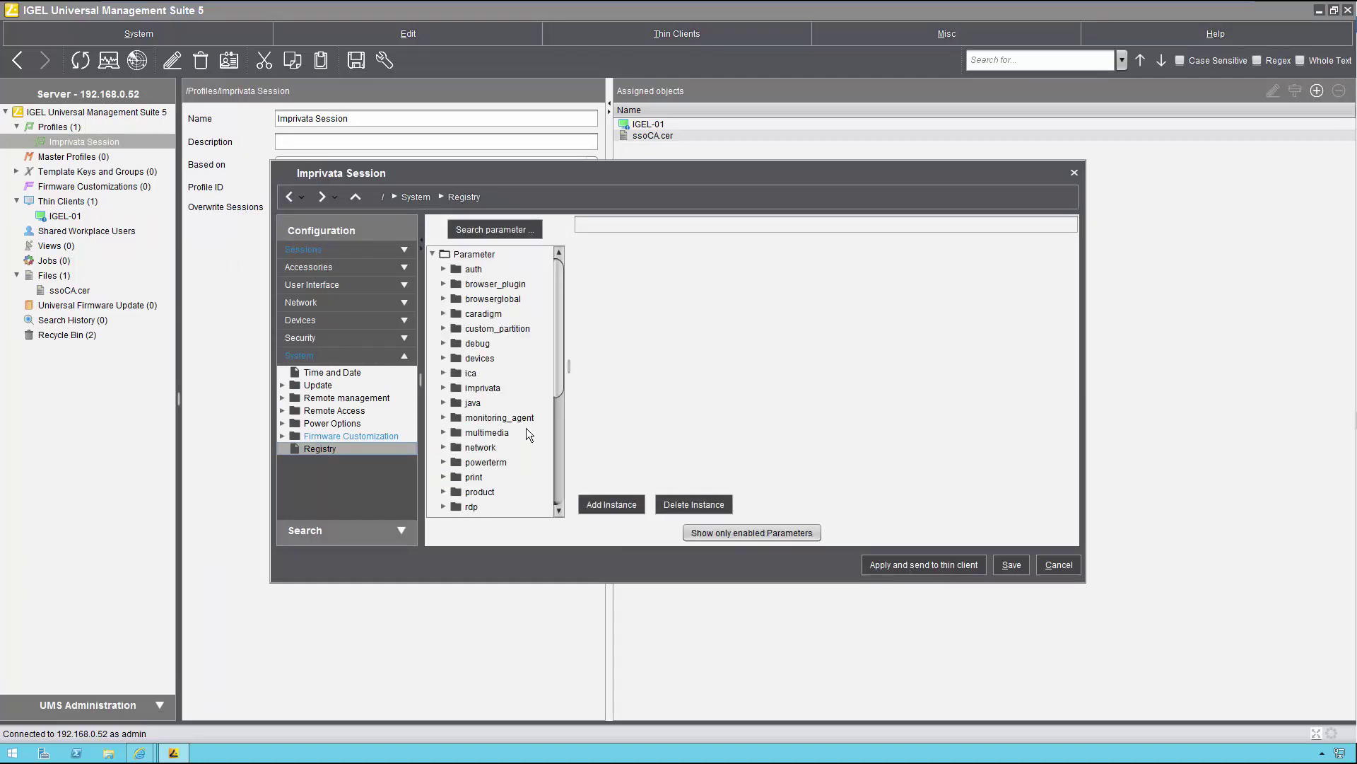
{"action": "scroll", "coordinate": [526, 429], "scroll_direction": "down", "scroll_amount": 3}
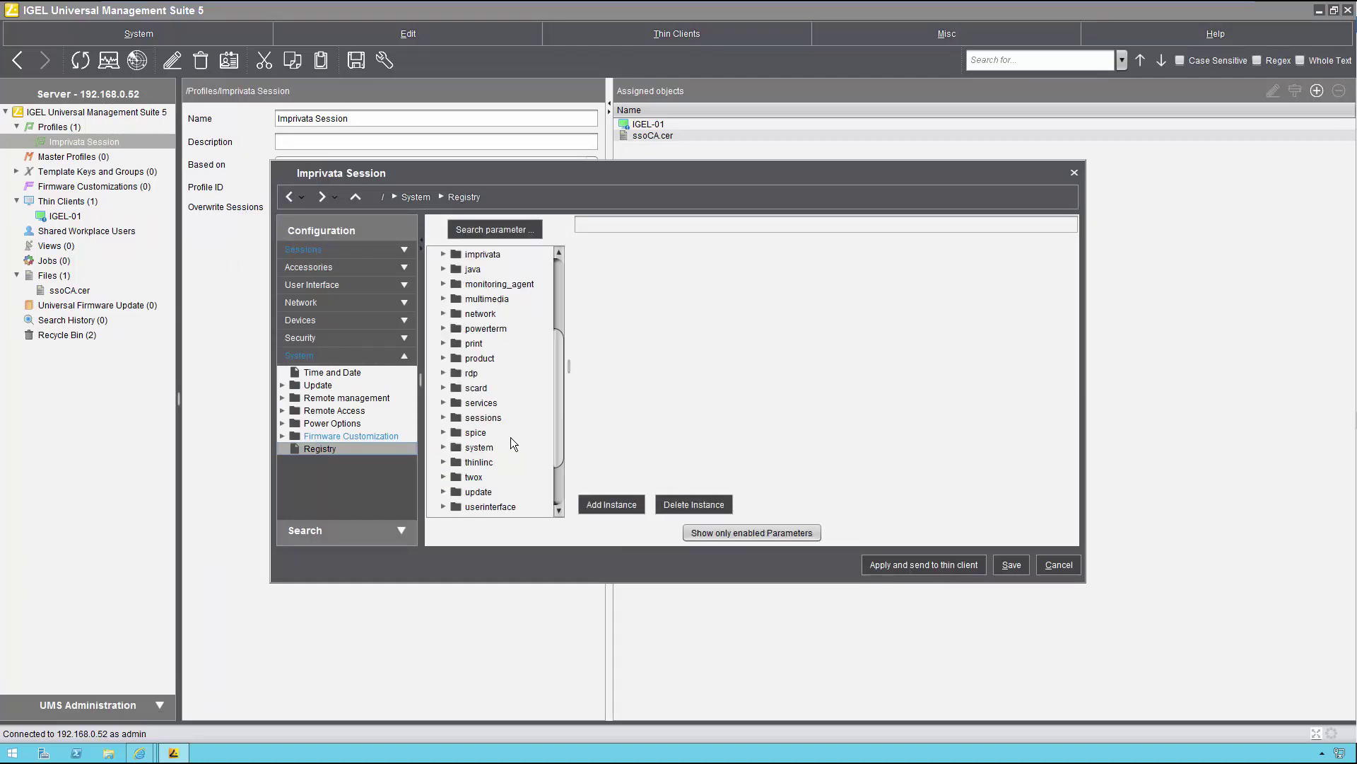
{"action": "scroll", "coordinate": [487, 452], "scroll_direction": "down", "scroll_amount": 1}
{"action": "left_click", "coordinate": [442, 461]}
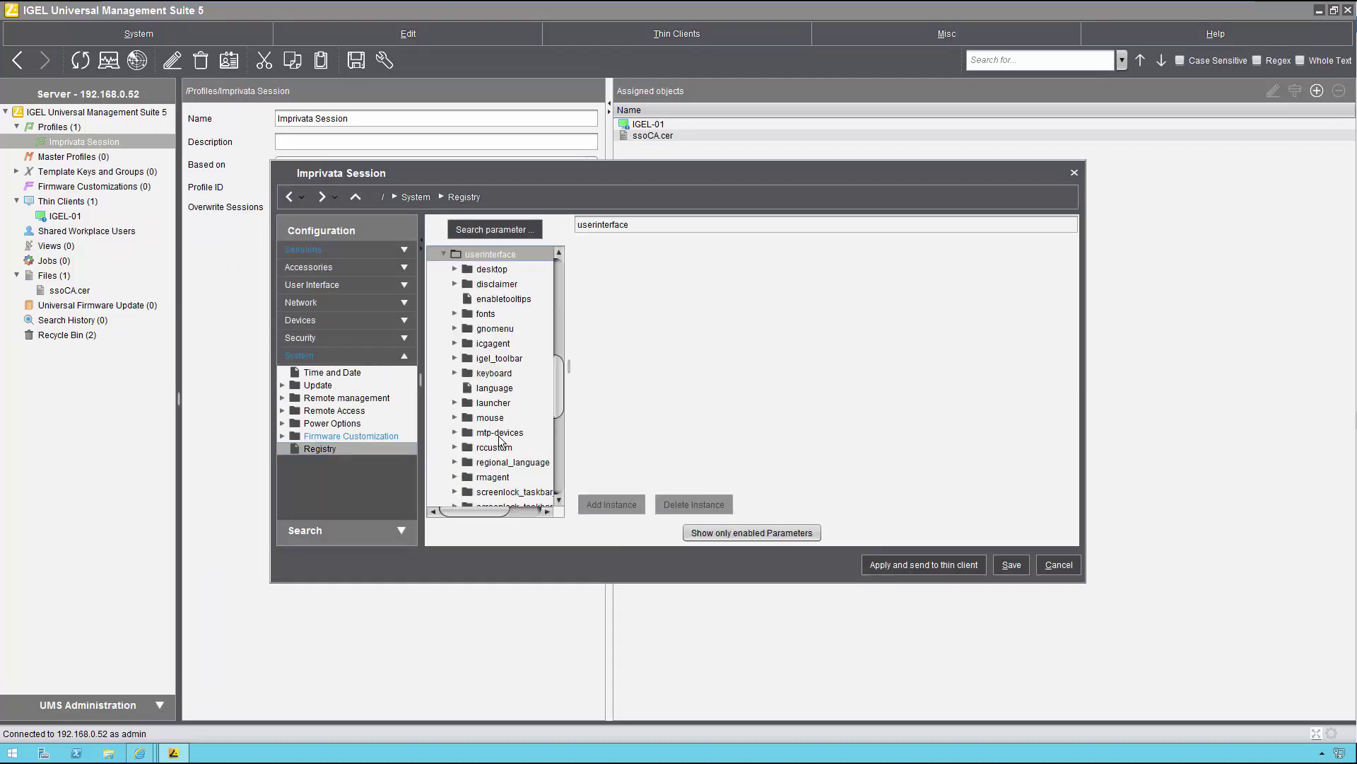
{"action": "left_click", "coordinate": [512, 359]}
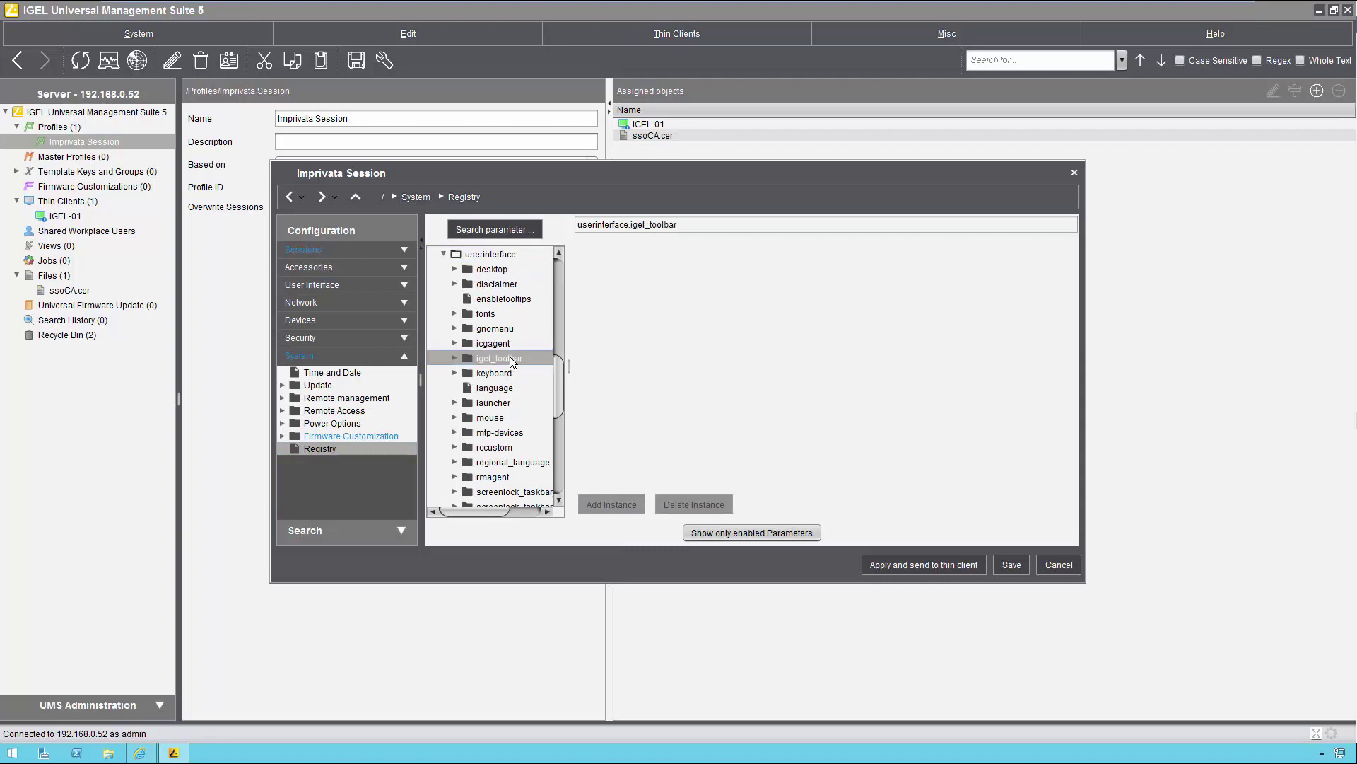
{"action": "left_click", "coordinate": [454, 359]}
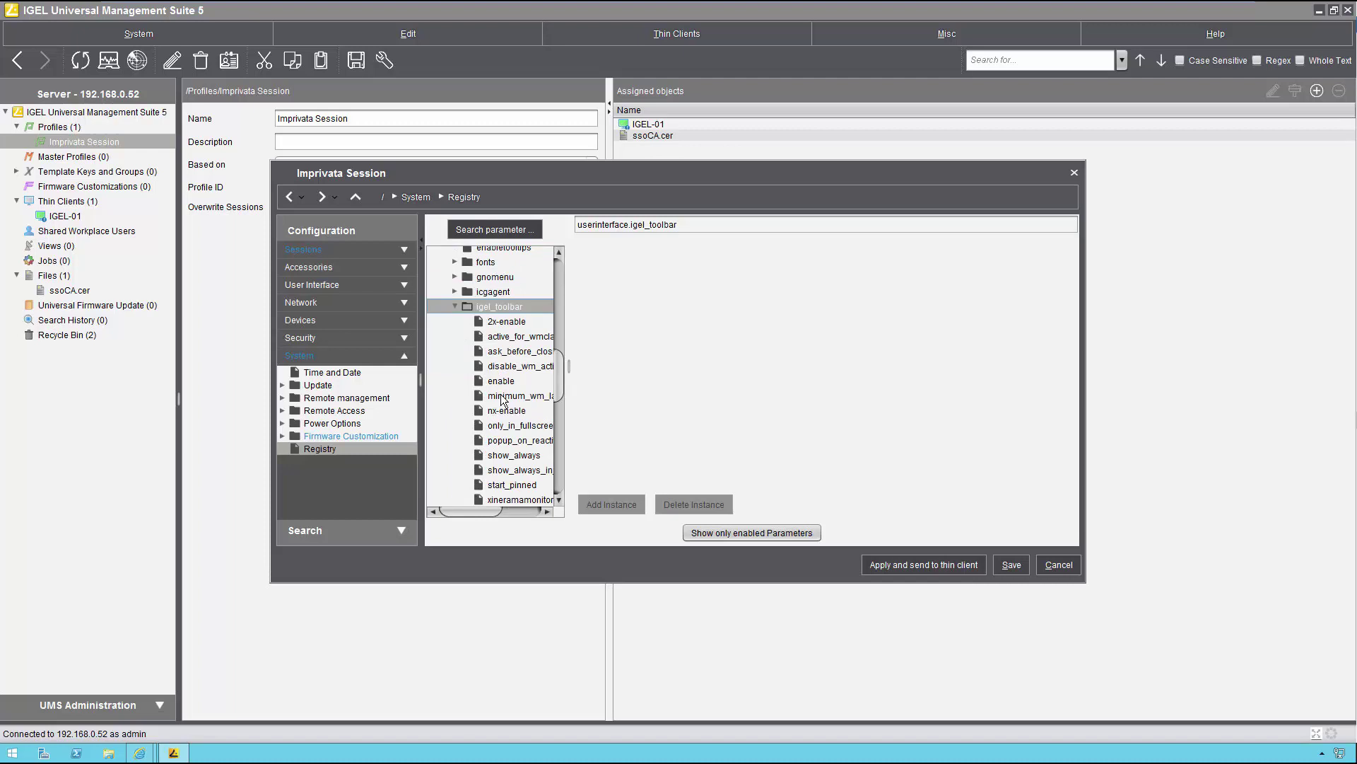
{"action": "left_click", "coordinate": [526, 475]}
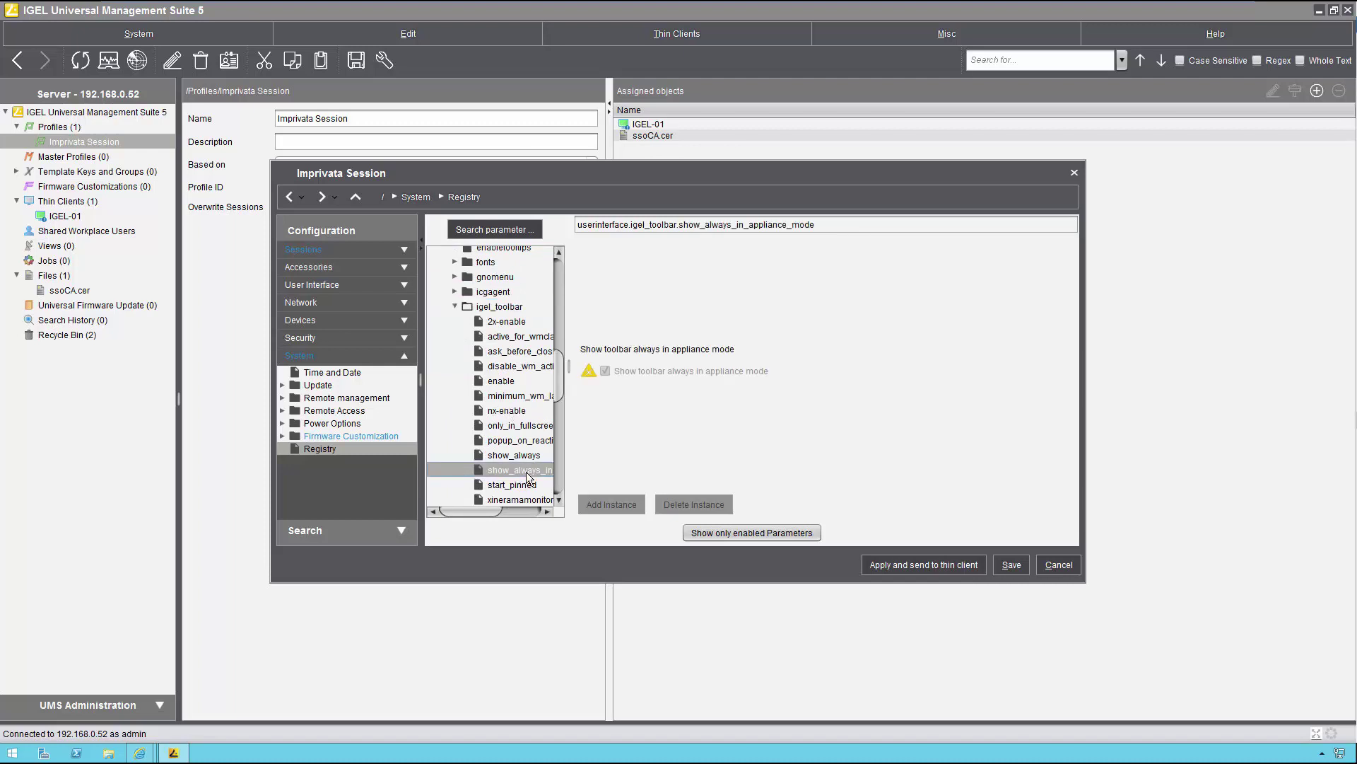
{"action": "left_click", "coordinate": [590, 371]}
{"action": "left_click", "coordinate": [605, 371]}
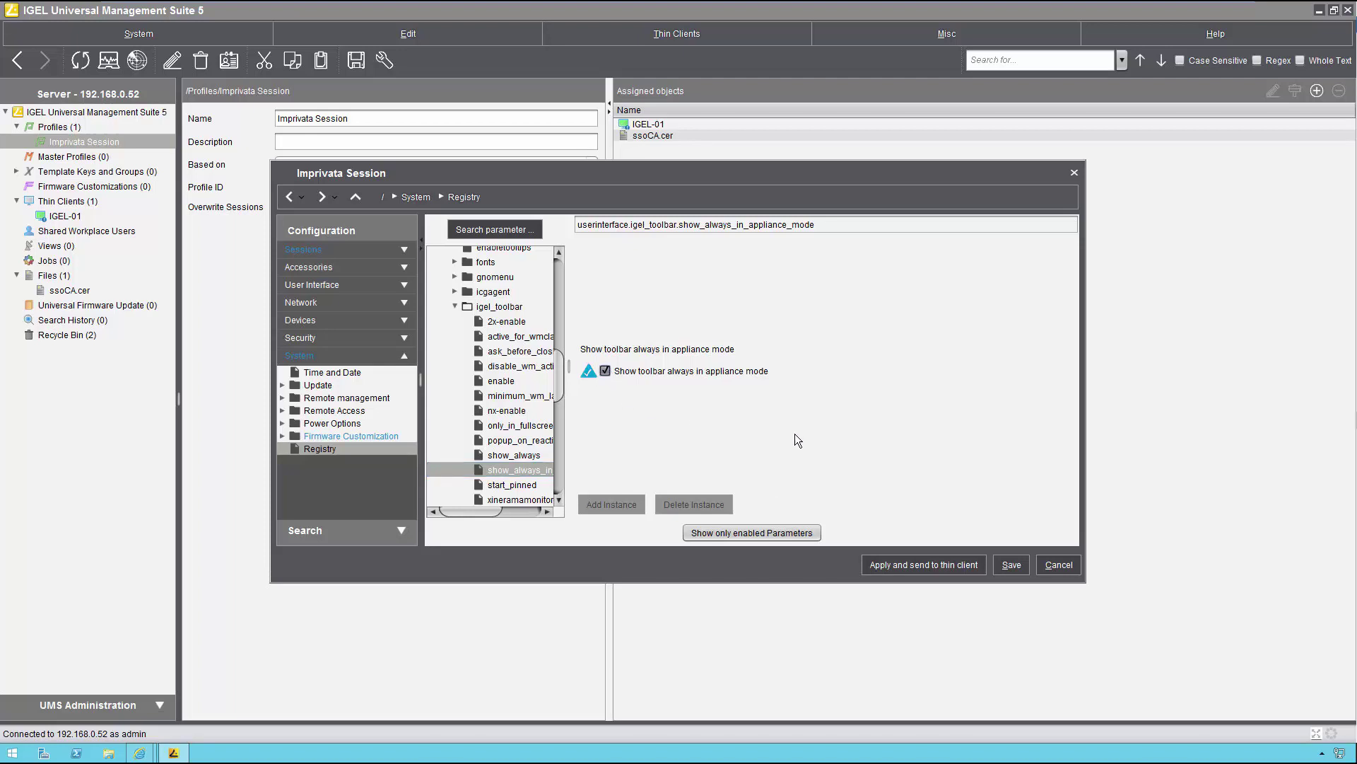
Step: Save the profile and push the change to the client now
{"action": "left_click", "coordinate": [1012, 565]}
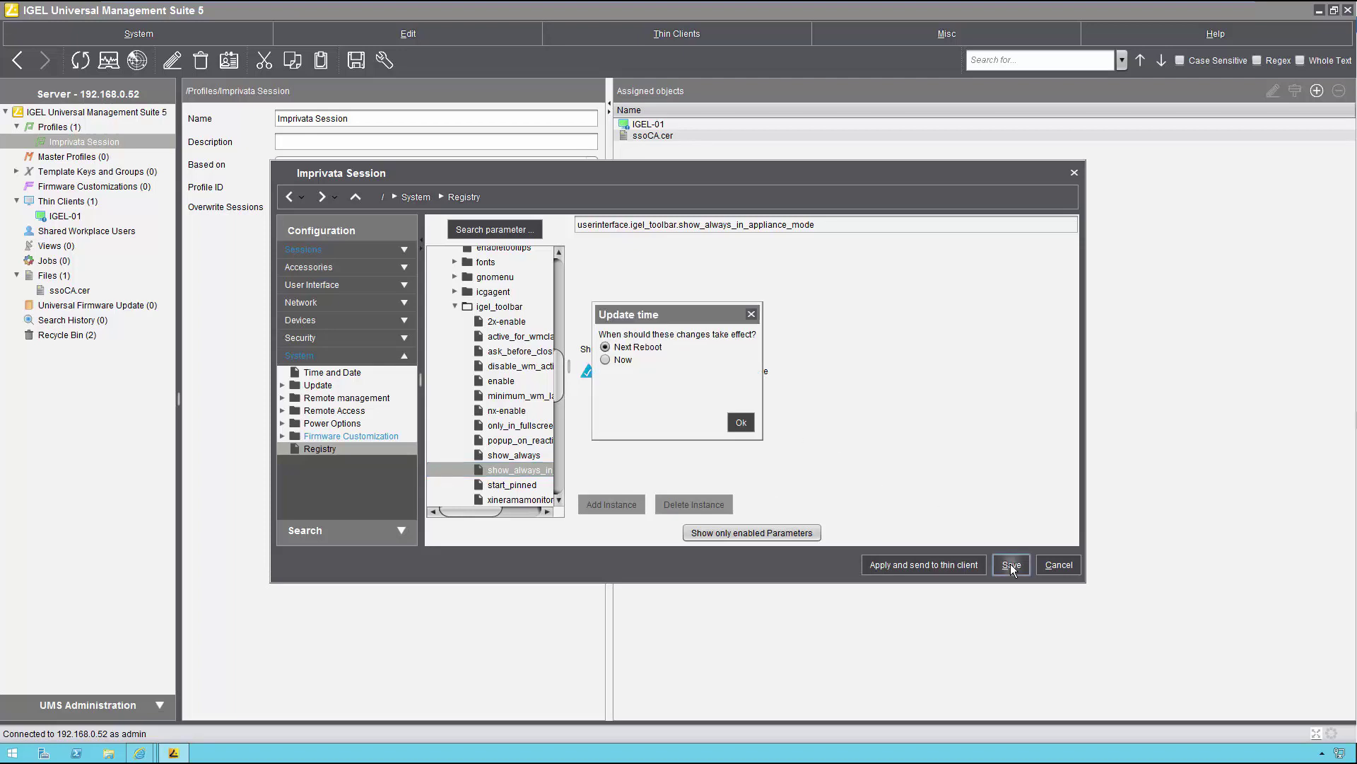
{"action": "left_click", "coordinate": [615, 360]}
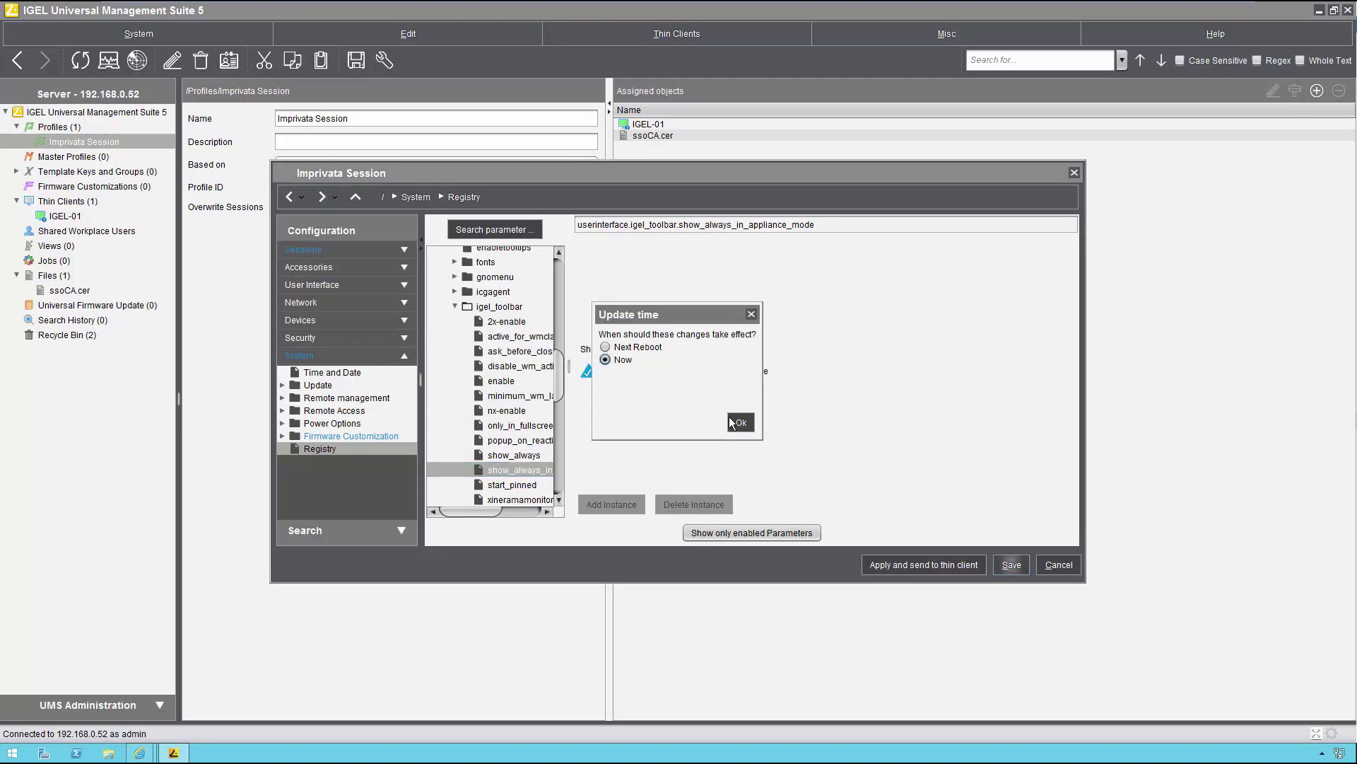
{"action": "left_click", "coordinate": [741, 423]}
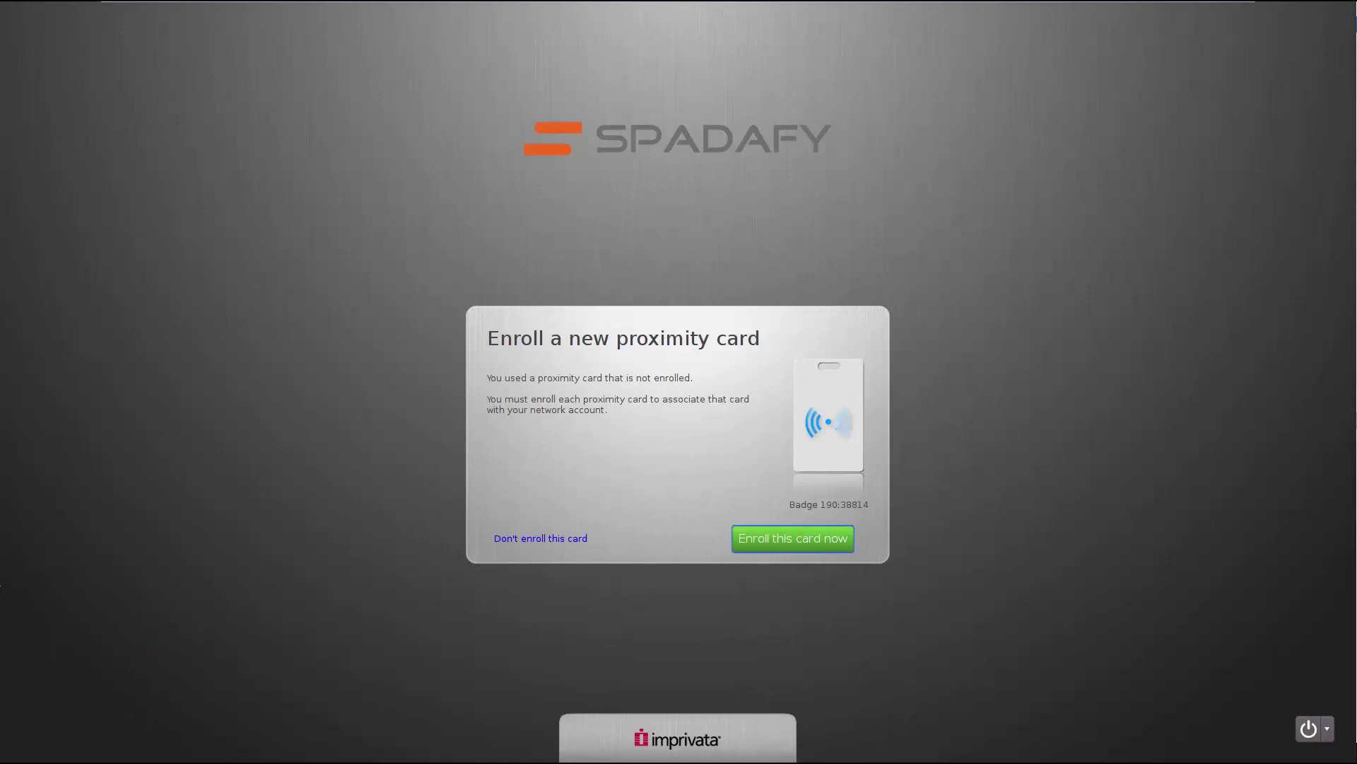
Step: Enroll the proximity card with the cardholder's username and password, then finish
{"action": "left_click", "coordinate": [771, 540]}
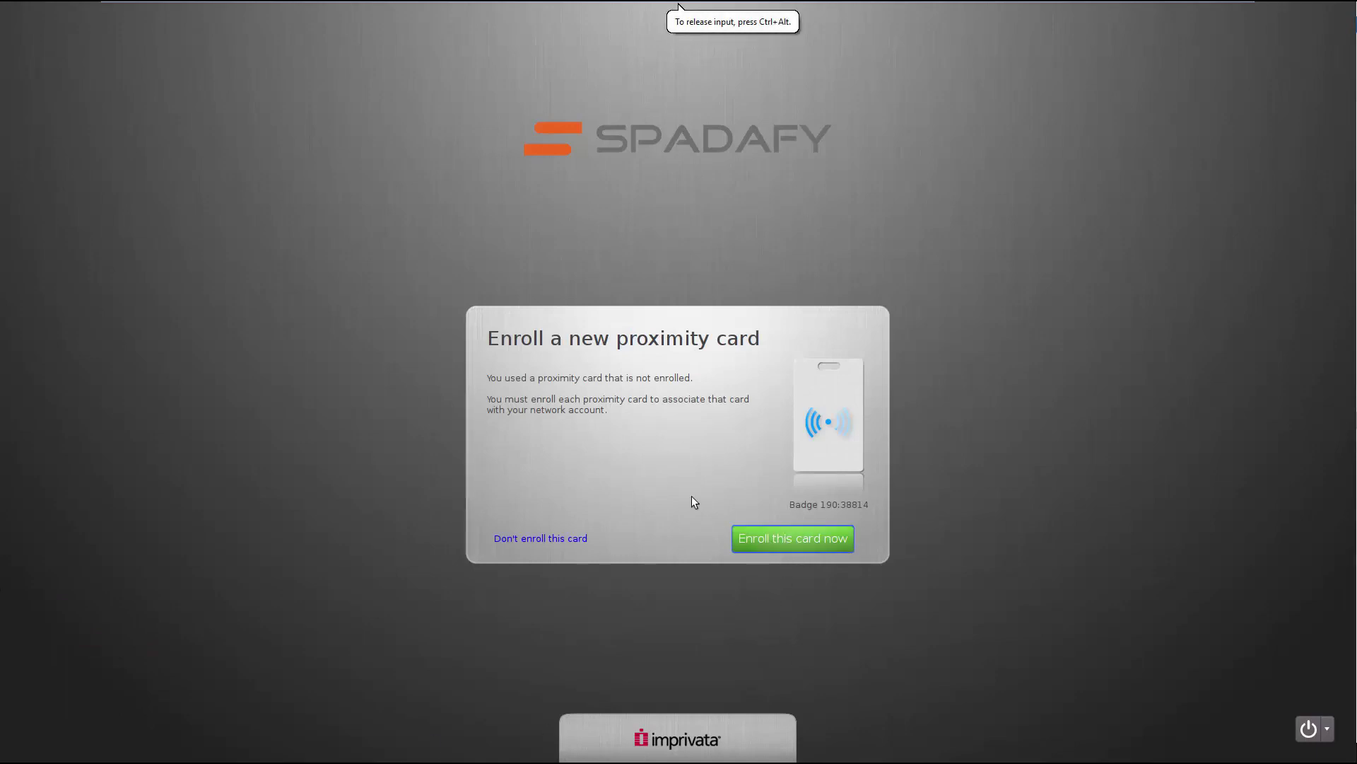
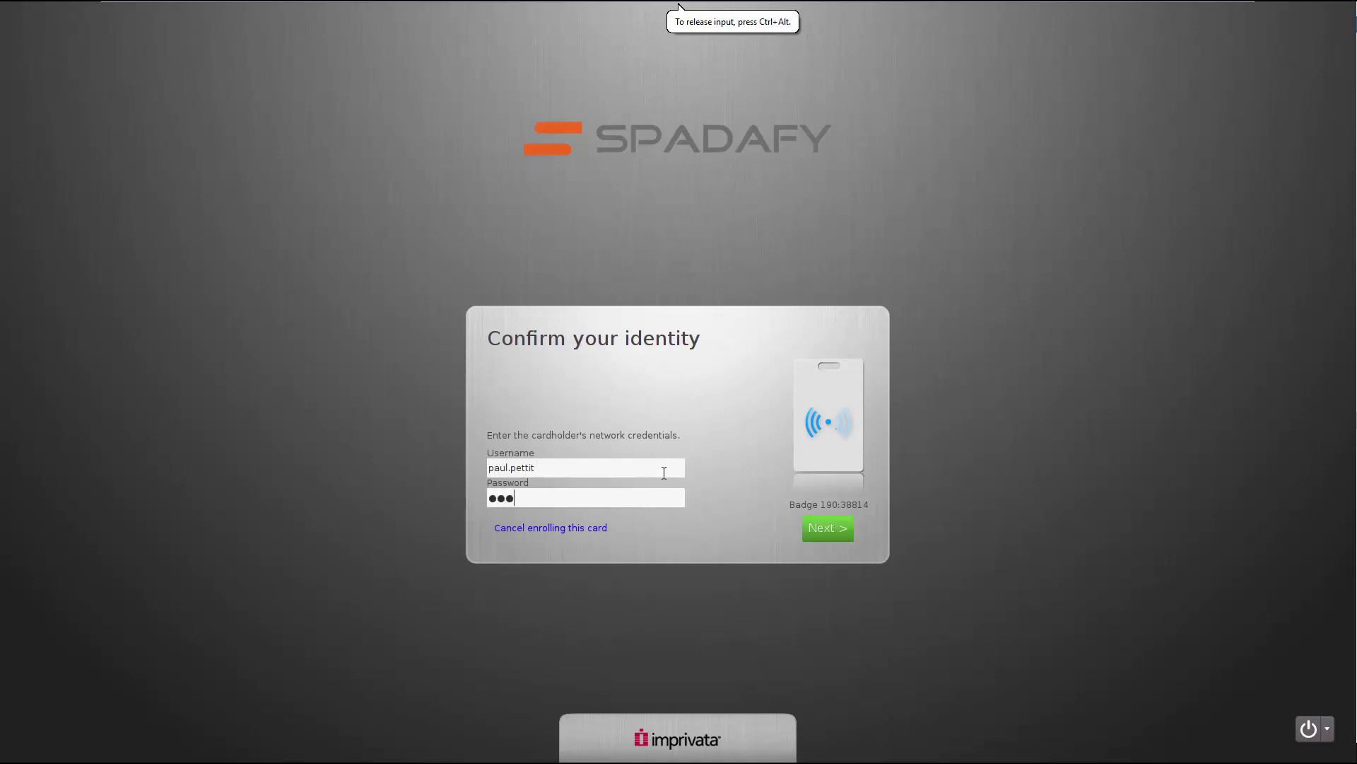
{"action": "key", "text": "Return"}
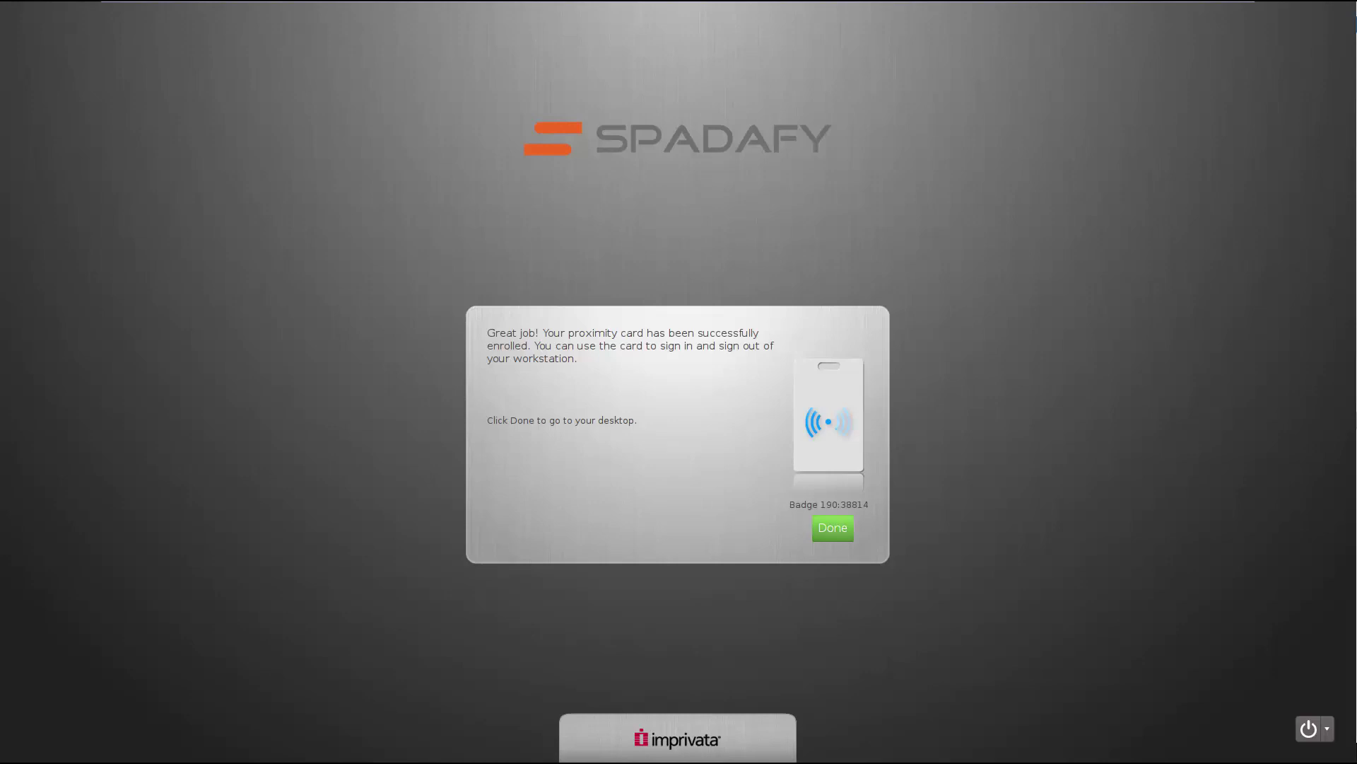
{"action": "key", "text": "Return"}
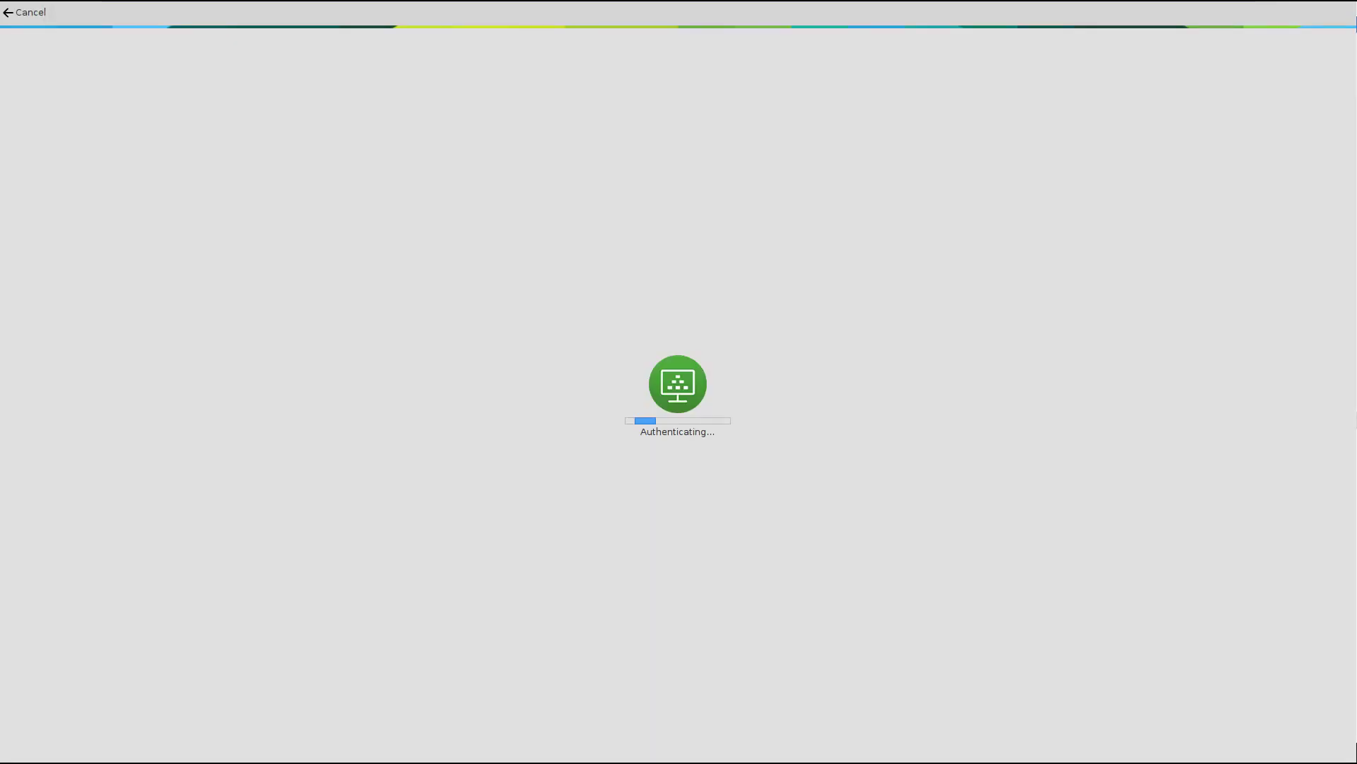